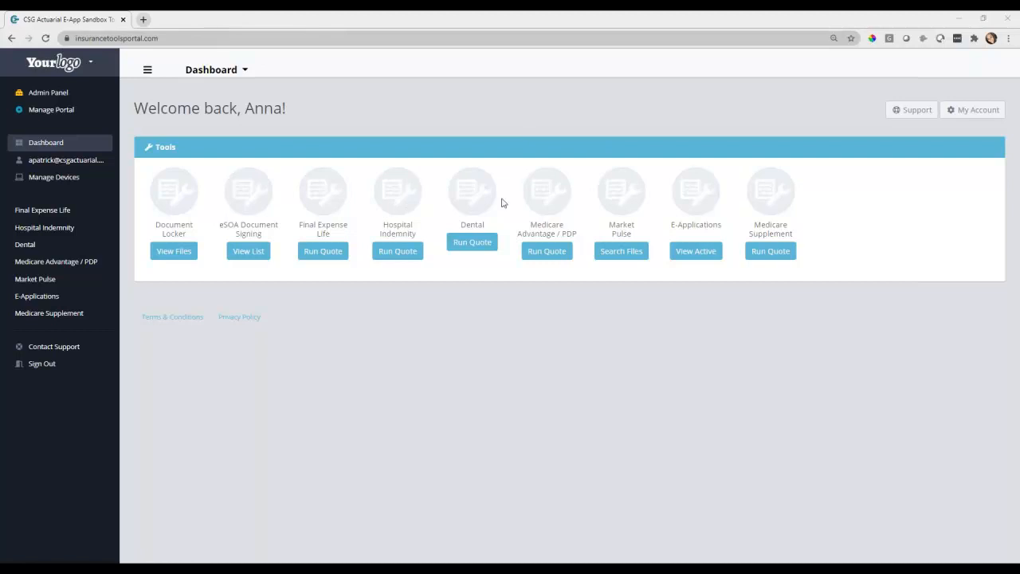
Restore the browser window and pick the GoldenCare logo from the agency portal list
{"action": "double_click", "coordinate": [394, 19]}
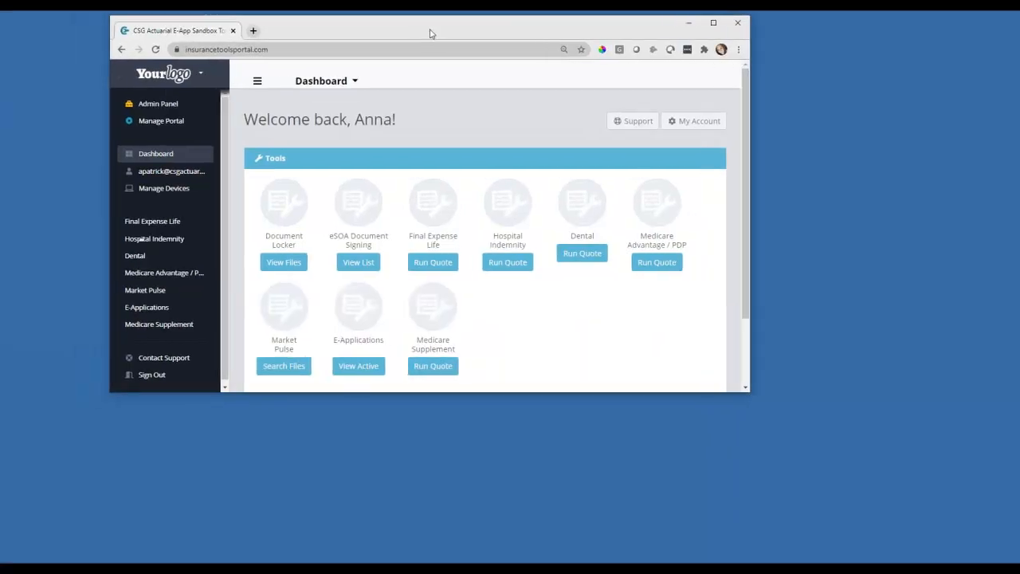
{"action": "left_click", "coordinate": [621, 25]}
{"action": "scroll", "coordinate": [90, 201], "scroll_direction": "down", "scroll_amount": 2}
{"action": "scroll", "coordinate": [90, 201], "scroll_direction": "down", "scroll_amount": 10}
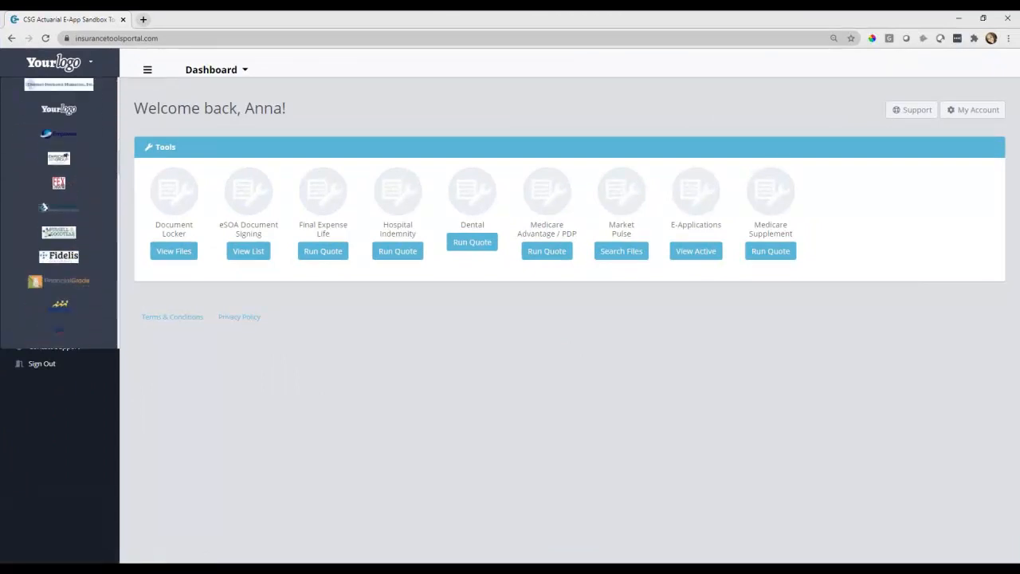
{"action": "scroll", "coordinate": [70, 216], "scroll_direction": "down", "scroll_amount": 5}
{"action": "left_click", "coordinate": [52, 137]}
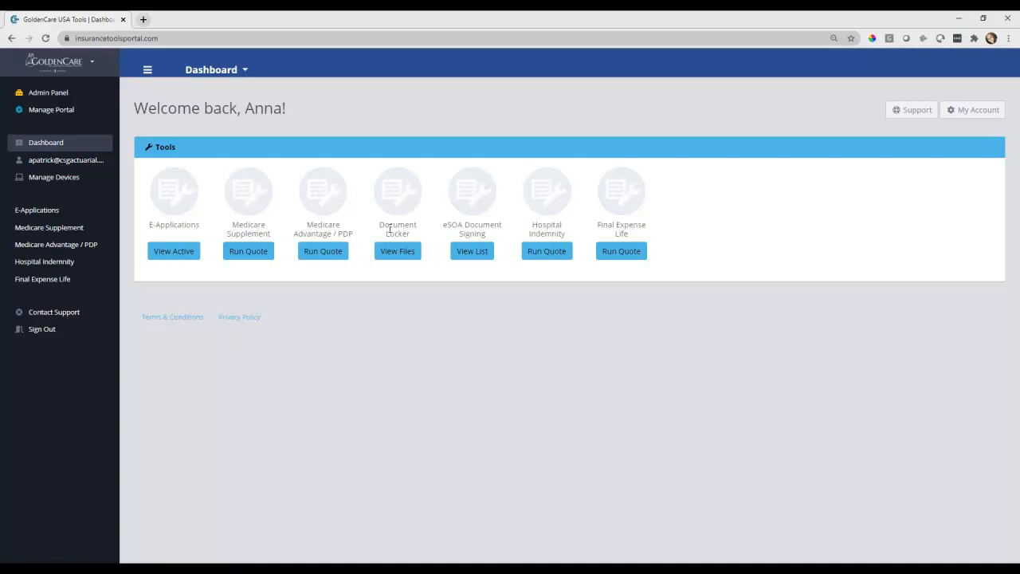
Quote Medicare Supplement Plan G for ZIP 68124, dismissing the Plan Type disclaimer
{"action": "left_click", "coordinate": [263, 253]}
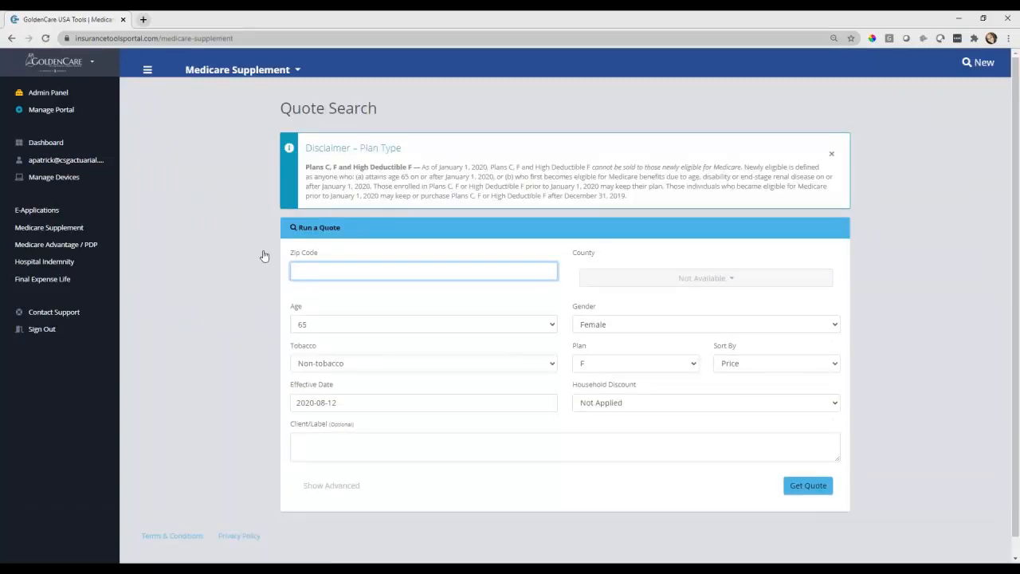
{"action": "type", "text": "68124"}
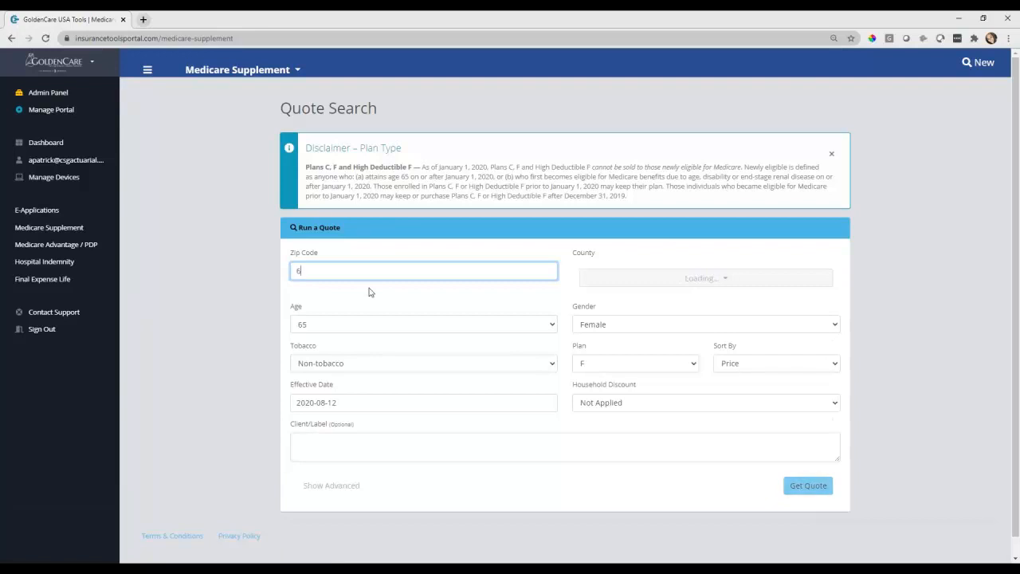
{"action": "left_click", "coordinate": [831, 154]}
{"action": "left_click", "coordinate": [597, 278]}
{"action": "left_click", "coordinate": [601, 357]}
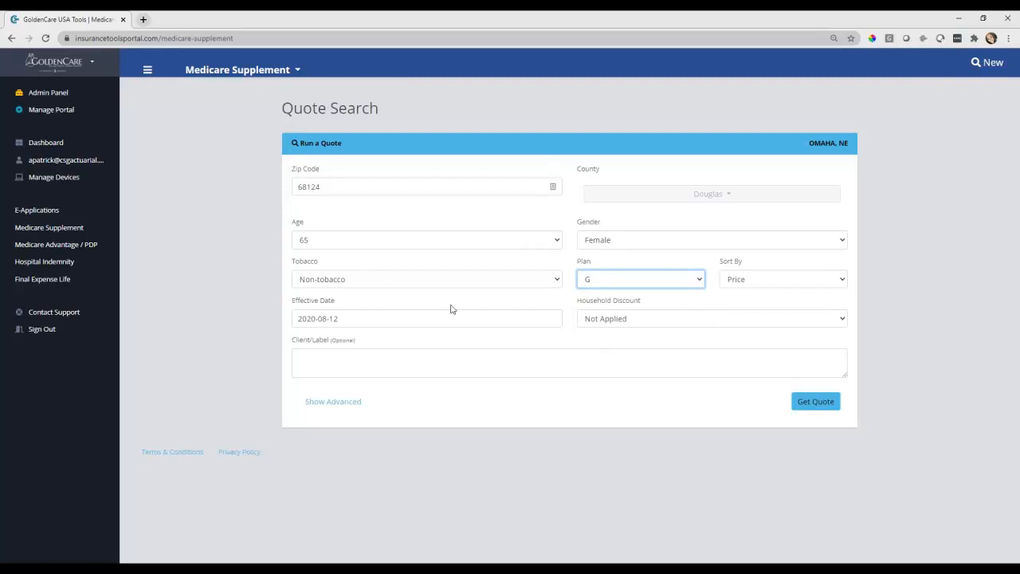
{"action": "left_click", "coordinate": [810, 410]}
{"action": "left_click", "coordinate": [811, 410]}
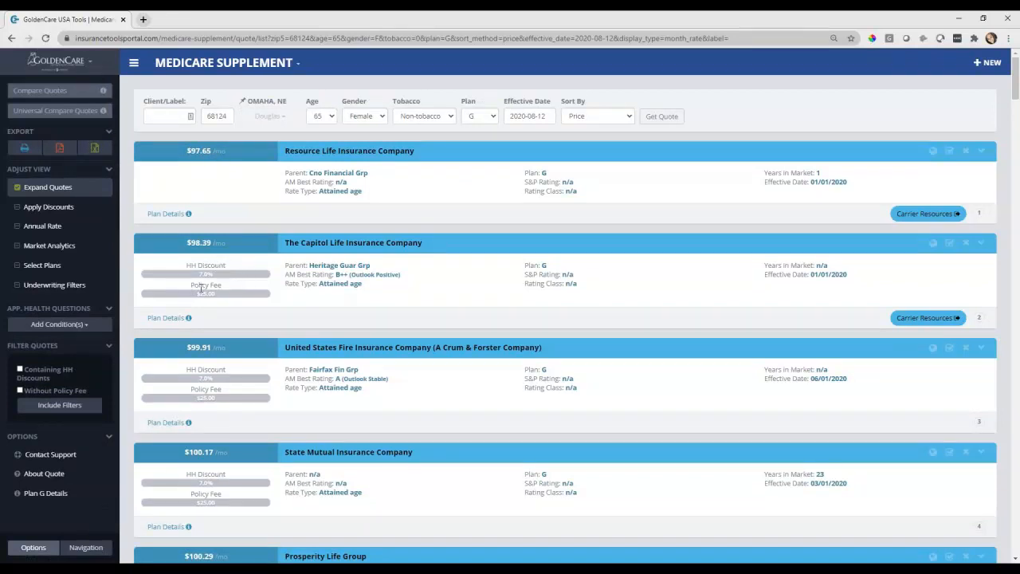
Turn on Market Analytics and review each Plan G quote's age increases, rate history and market data
{"action": "left_click", "coordinate": [74, 252]}
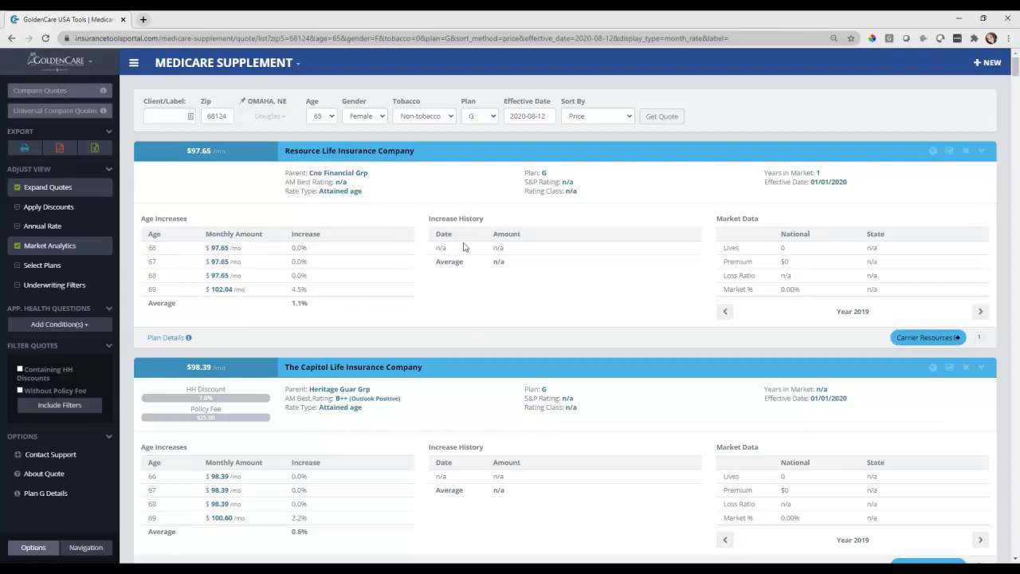
{"action": "scroll", "coordinate": [590, 353], "scroll_direction": "down", "scroll_amount": 2}
{"action": "scroll", "coordinate": [592, 389], "scroll_direction": "down", "scroll_amount": 5}
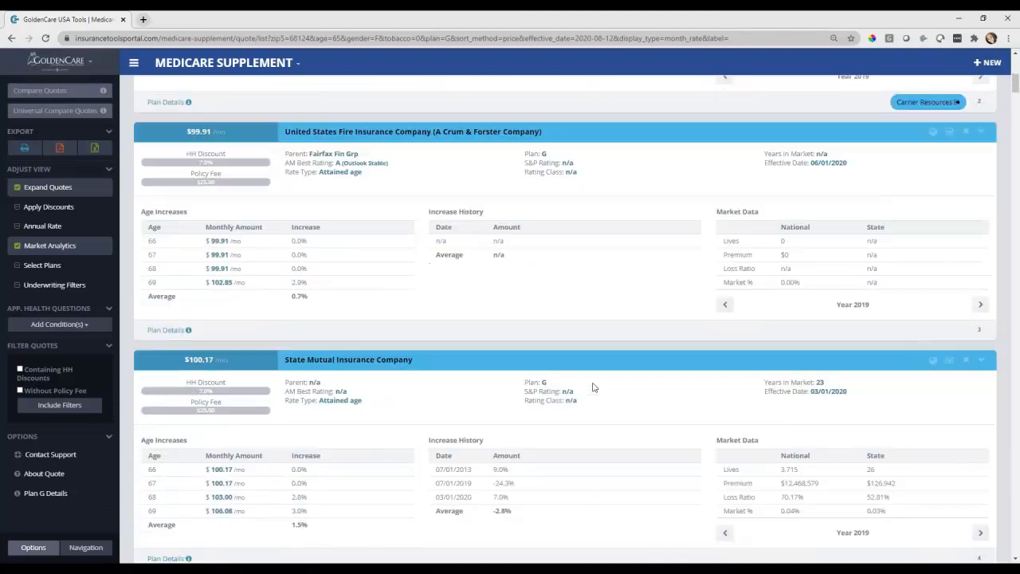
{"action": "scroll", "coordinate": [592, 386], "scroll_direction": "down", "scroll_amount": 5}
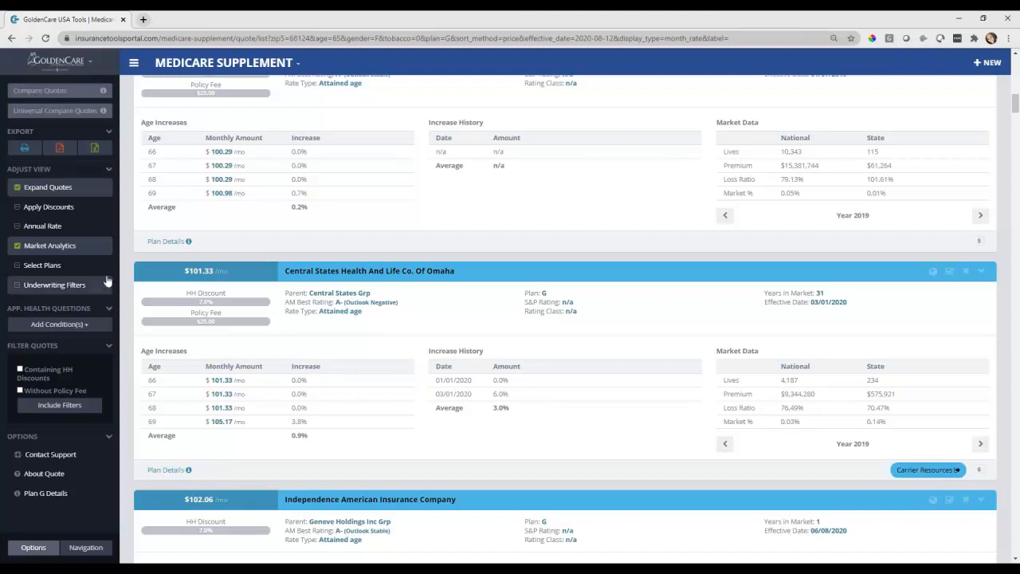
Turn off Market Analytics and browse the compact Plan G quote cards
{"action": "left_click", "coordinate": [77, 247]}
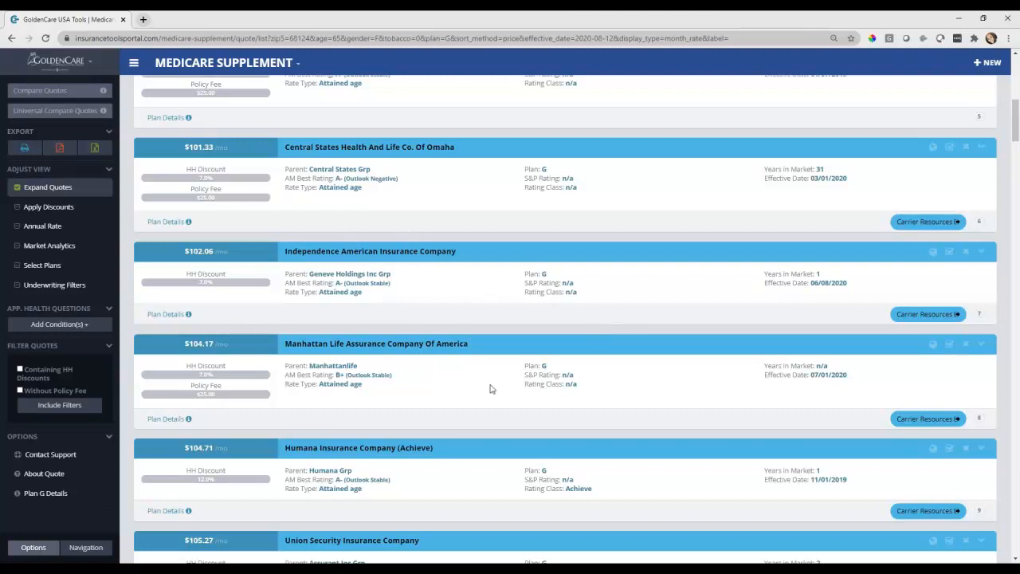
{"action": "scroll", "coordinate": [489, 389], "scroll_direction": "up", "scroll_amount": 2}
{"action": "scroll", "coordinate": [490, 389], "scroll_direction": "up", "scroll_amount": 2}
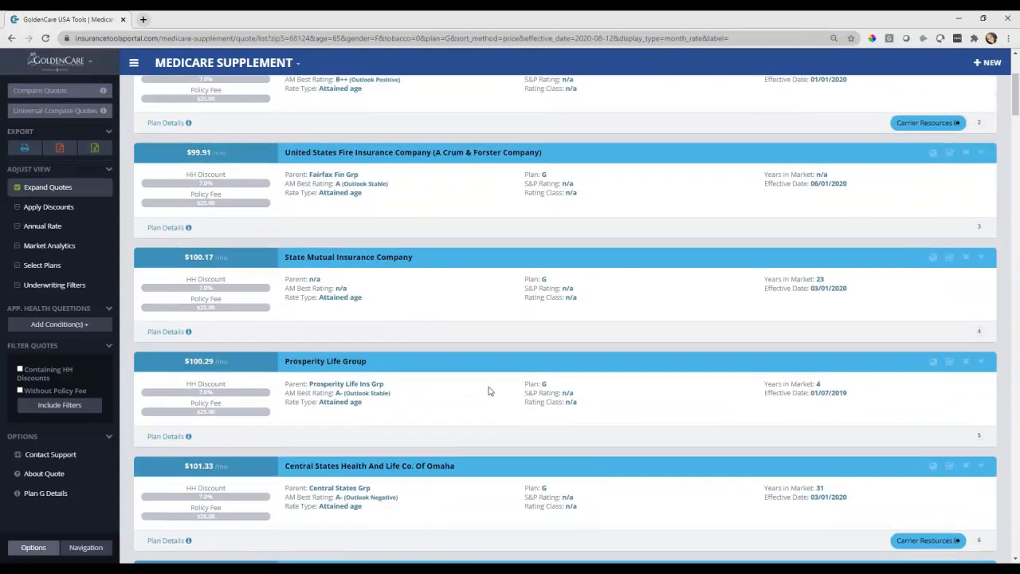
{"action": "scroll", "coordinate": [528, 388], "scroll_direction": "down", "scroll_amount": 2}
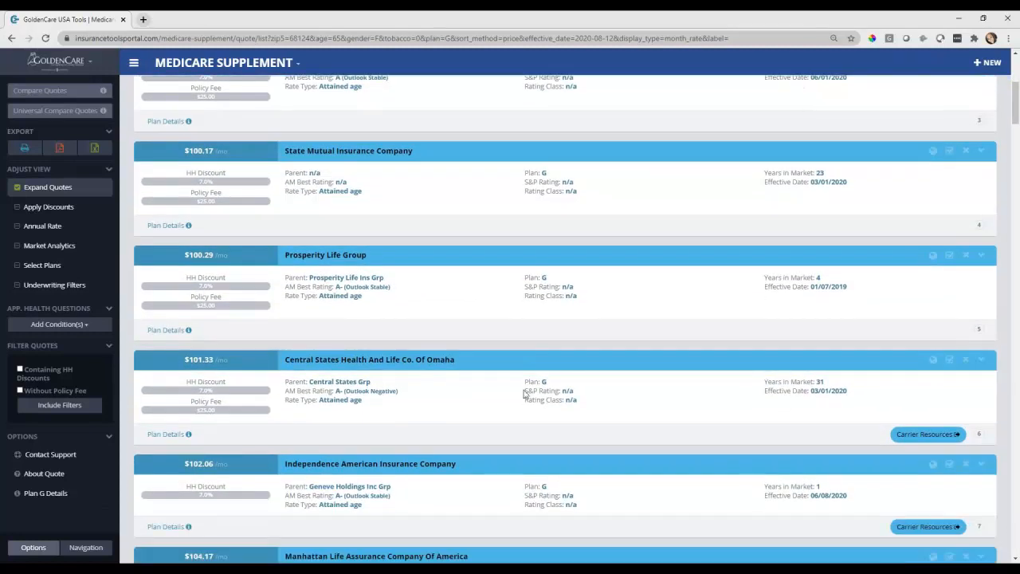
{"action": "scroll", "coordinate": [526, 391], "scroll_direction": "up", "scroll_amount": 3}
{"action": "scroll", "coordinate": [526, 390], "scroll_direction": "up", "scroll_amount": 2}
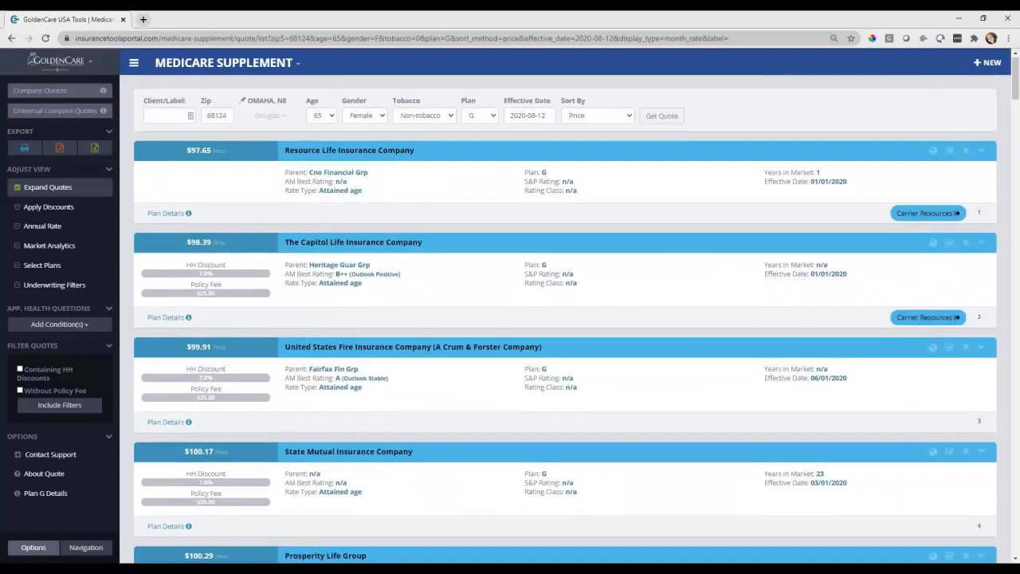
{"action": "scroll", "coordinate": [526, 390], "scroll_direction": "down", "scroll_amount": 8}
{"action": "scroll", "coordinate": [860, 366], "scroll_direction": "down", "scroll_amount": 3}
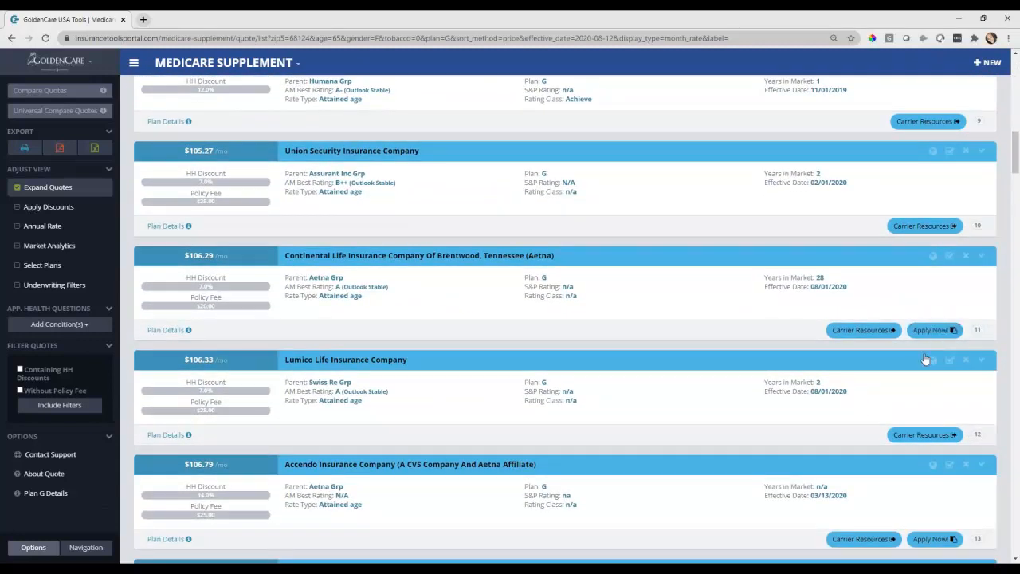
{"action": "scroll", "coordinate": [924, 357], "scroll_direction": "down", "scroll_amount": 1}
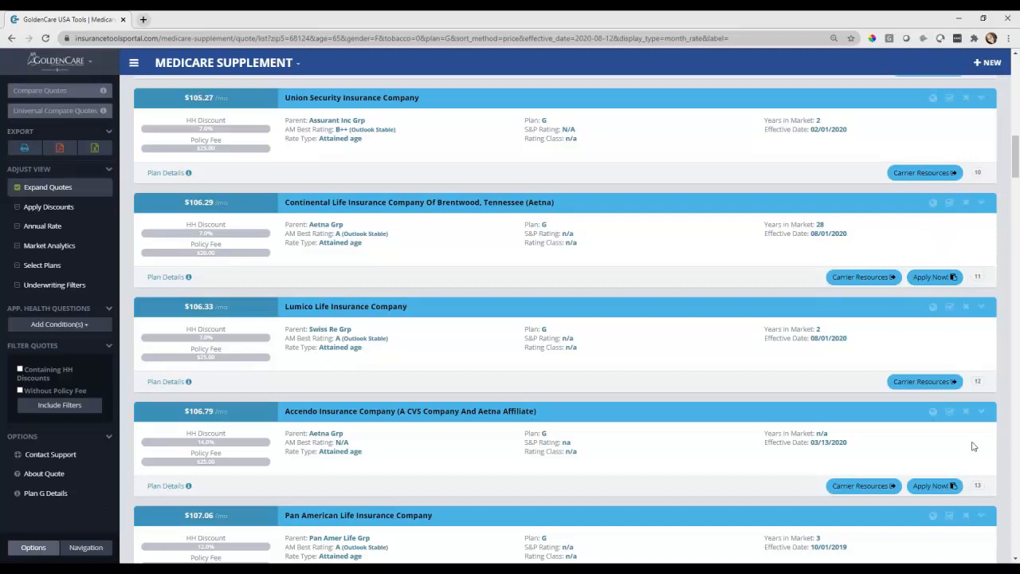
{"action": "scroll", "coordinate": [972, 446], "scroll_direction": "down", "scroll_amount": 3}
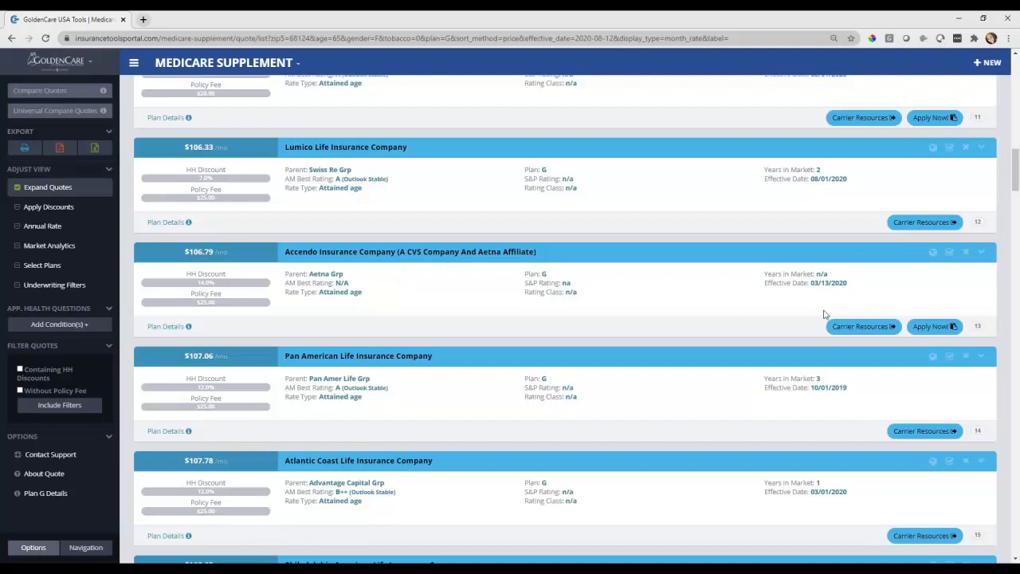
{"action": "scroll", "coordinate": [811, 314], "scroll_direction": "down", "scroll_amount": 1}
{"action": "scroll", "coordinate": [811, 313], "scroll_direction": "down", "scroll_amount": 7}
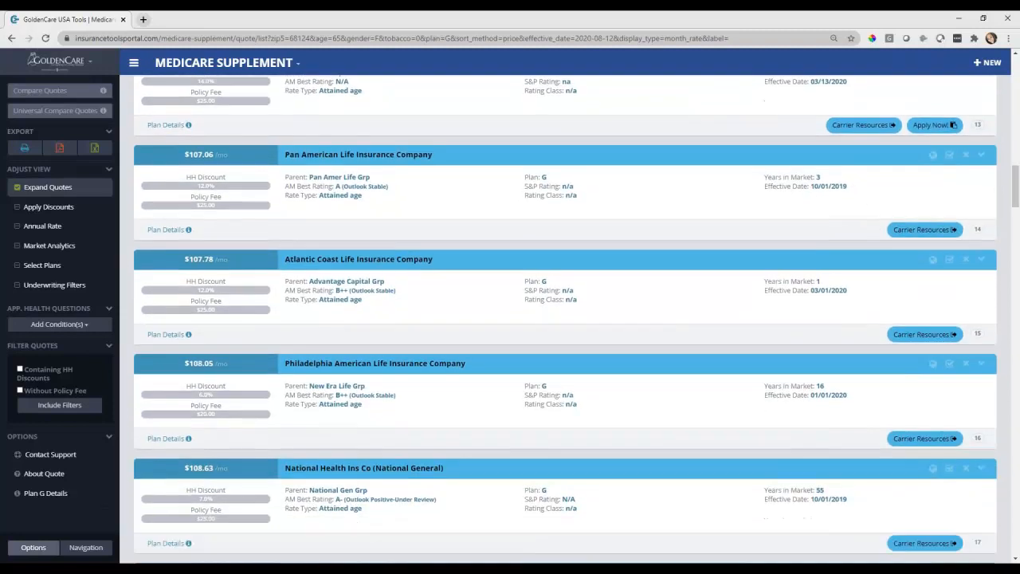
{"action": "scroll", "coordinate": [994, 311], "scroll_direction": "down", "scroll_amount": 8}
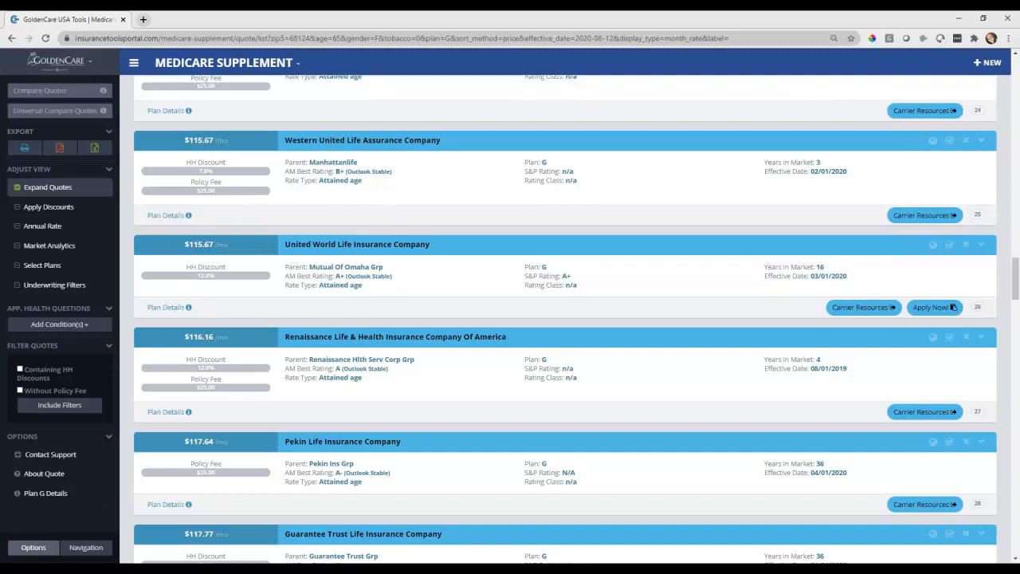
Bring the e-application window for Continental Life's $122.28/mo Plan F quote over the page and maximize it
{"action": "scroll", "coordinate": [930, 324], "scroll_direction": "up", "scroll_amount": 5}
{"action": "scroll", "coordinate": [930, 344], "scroll_direction": "up", "scroll_amount": 5}
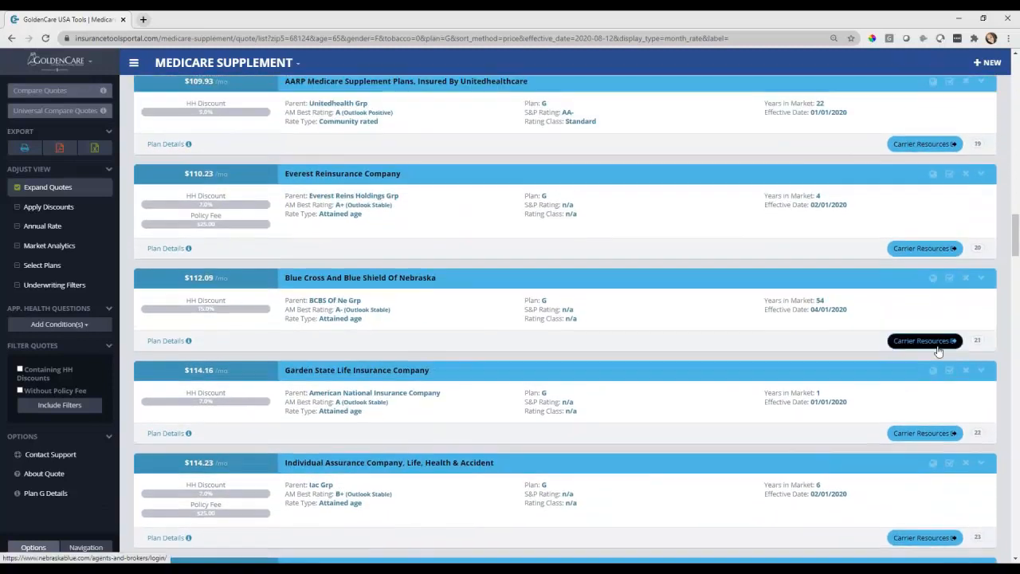
{"action": "scroll", "coordinate": [930, 345], "scroll_direction": "up", "scroll_amount": 2}
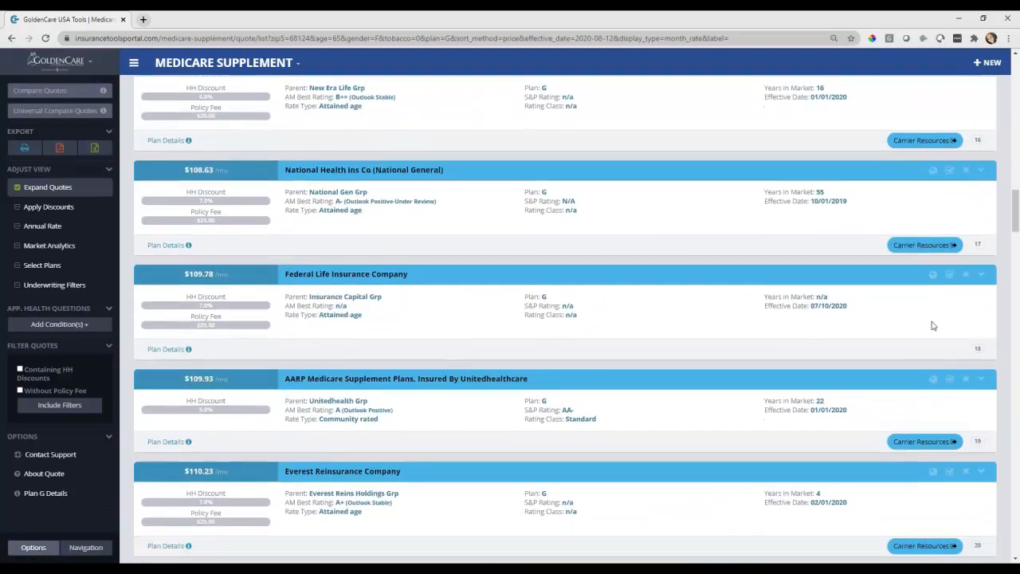
{"action": "scroll", "coordinate": [929, 219], "scroll_direction": "up", "scroll_amount": 5}
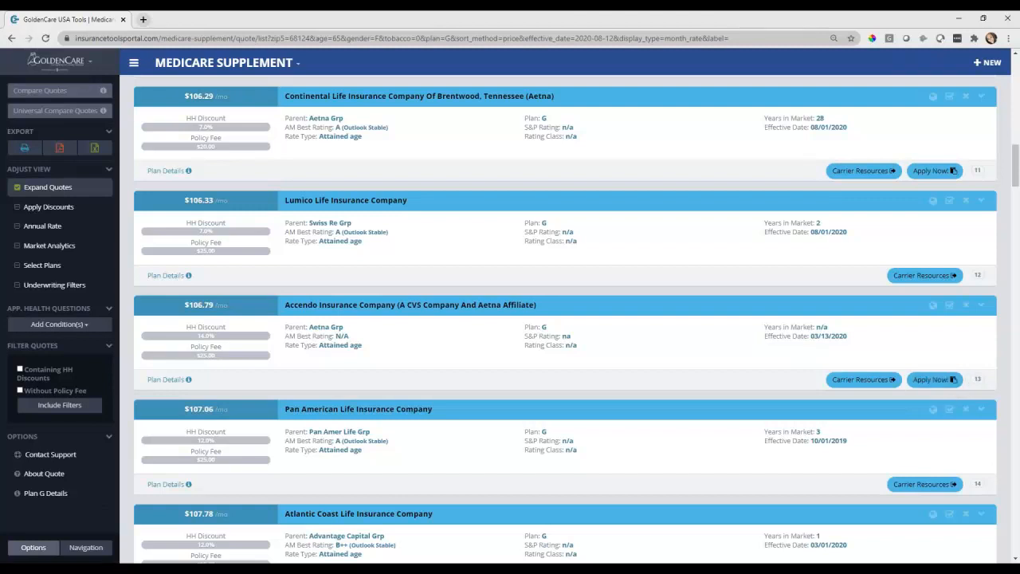
{"action": "left_click_drag", "start_coordinate": [1019, 47], "coordinate": [722, 54]}
{"action": "left_click", "coordinate": [906, 55]}
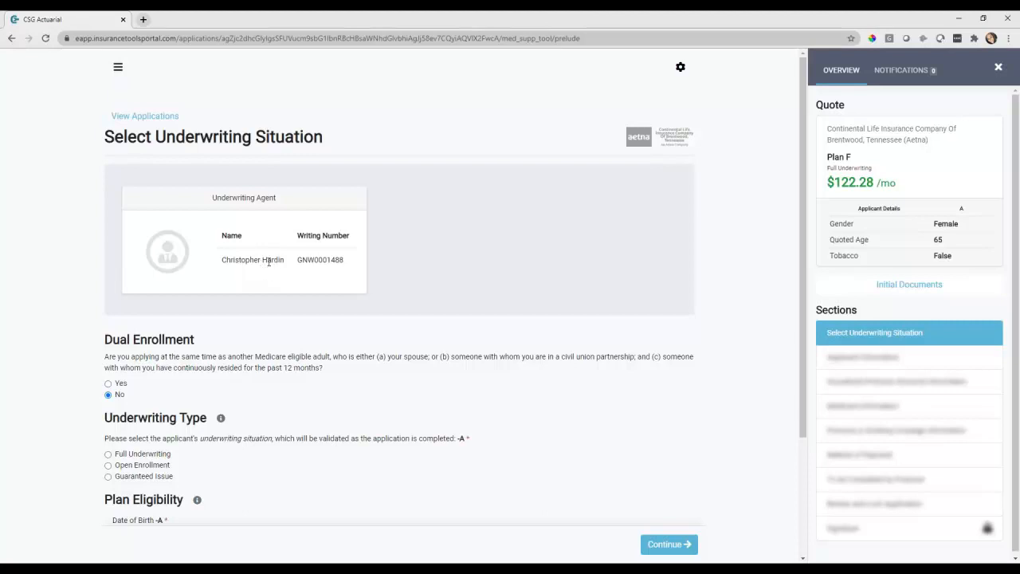
Check the application's Notifications, return to Overview and open Initial Documents
{"action": "scroll", "coordinate": [279, 262], "scroll_direction": "down", "scroll_amount": 1}
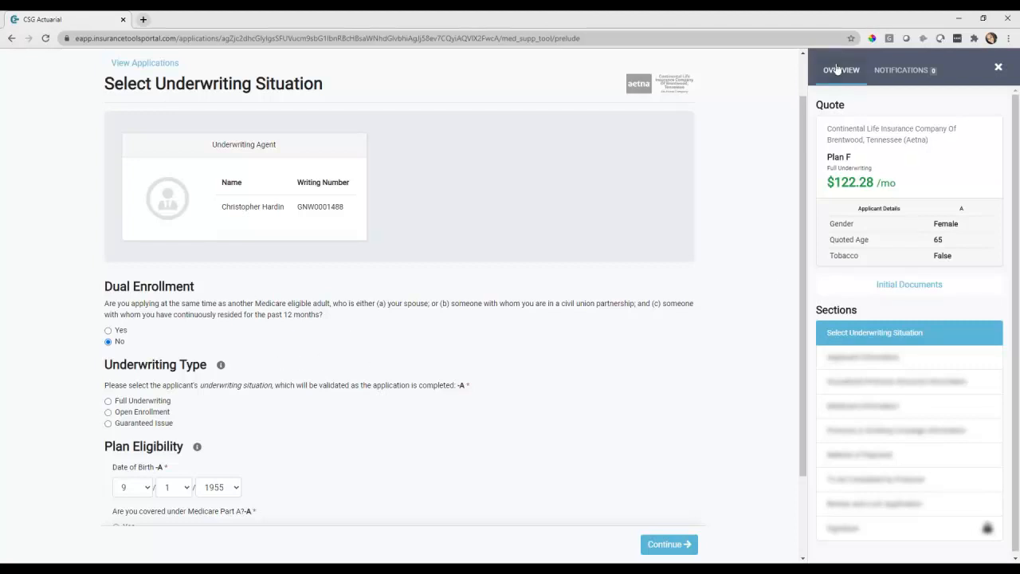
{"action": "left_click", "coordinate": [902, 73]}
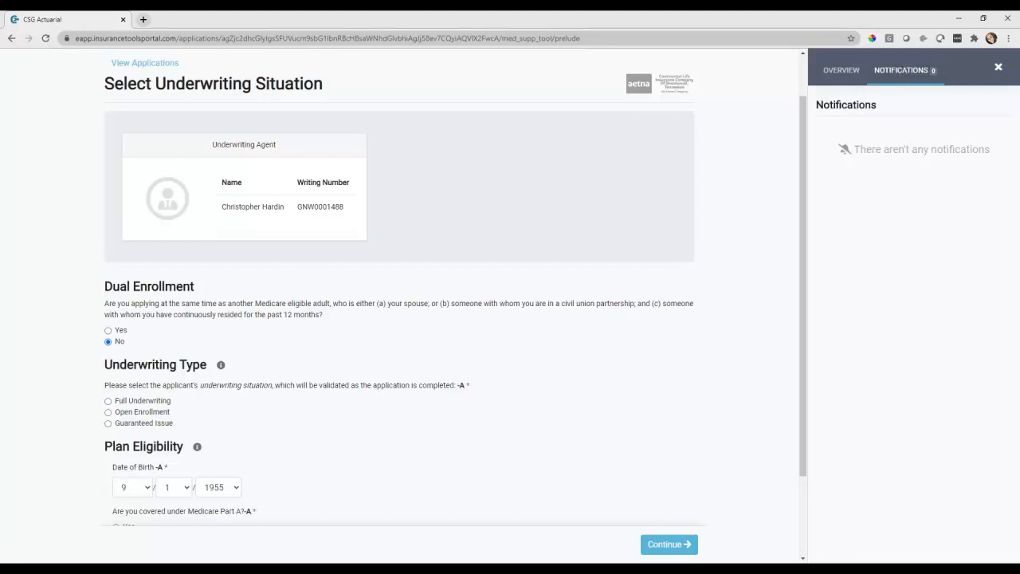
{"action": "scroll", "coordinate": [614, 326], "scroll_direction": "down", "scroll_amount": 2}
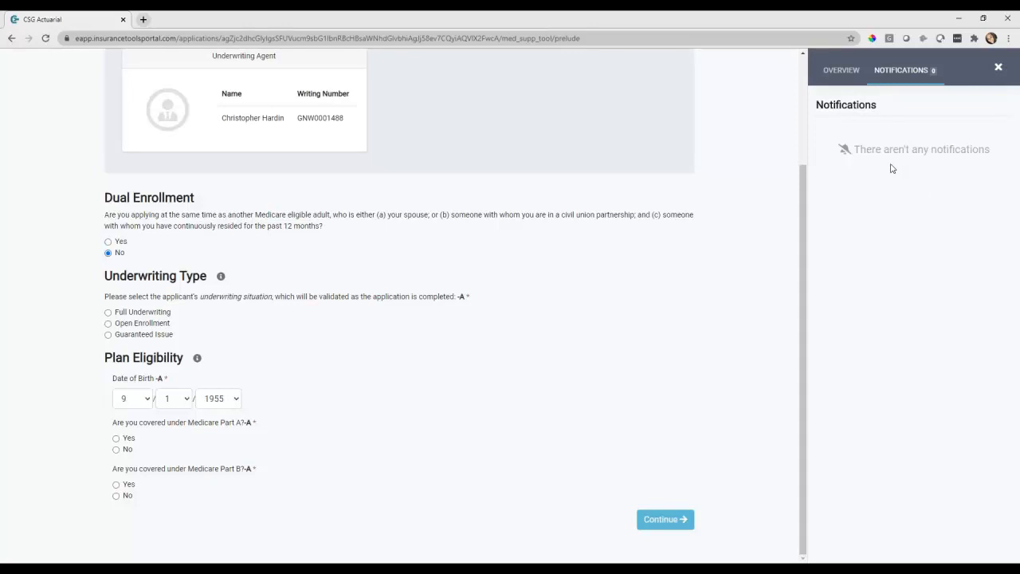
{"action": "left_click", "coordinate": [843, 72]}
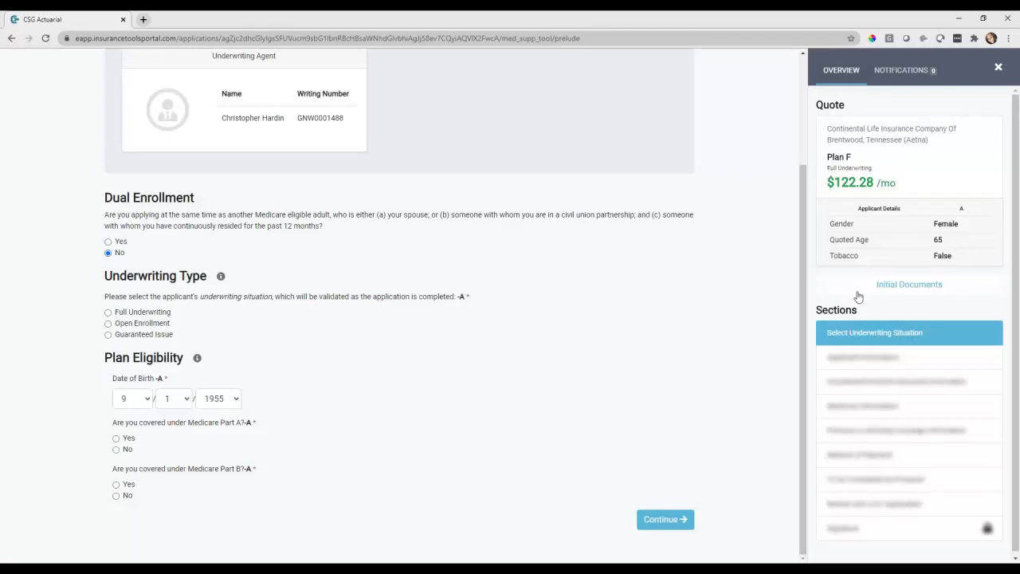
{"action": "left_click", "coordinate": [920, 284]}
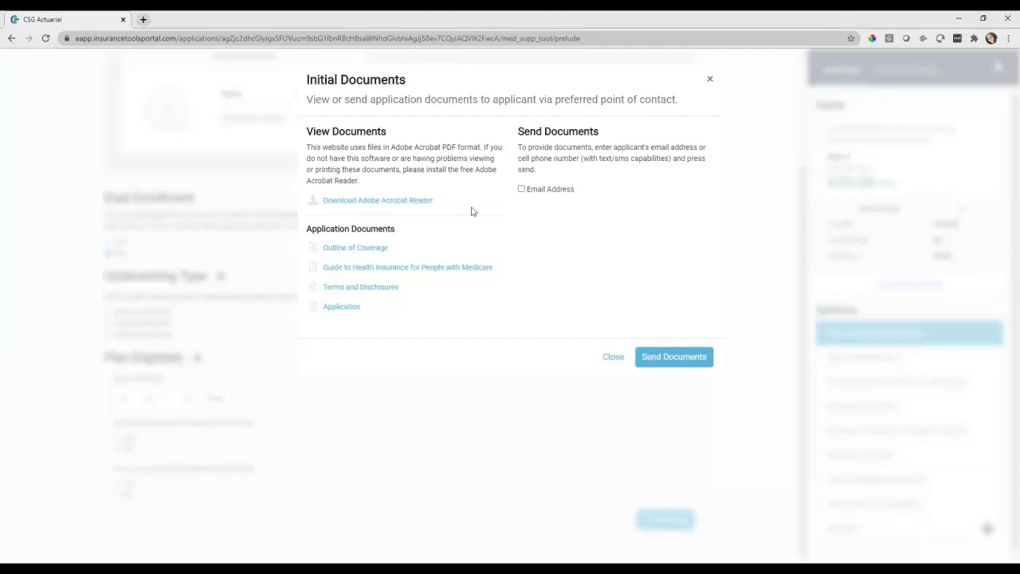
Select email delivery for the initial documents and close the dialog
{"action": "left_click", "coordinate": [521, 189]}
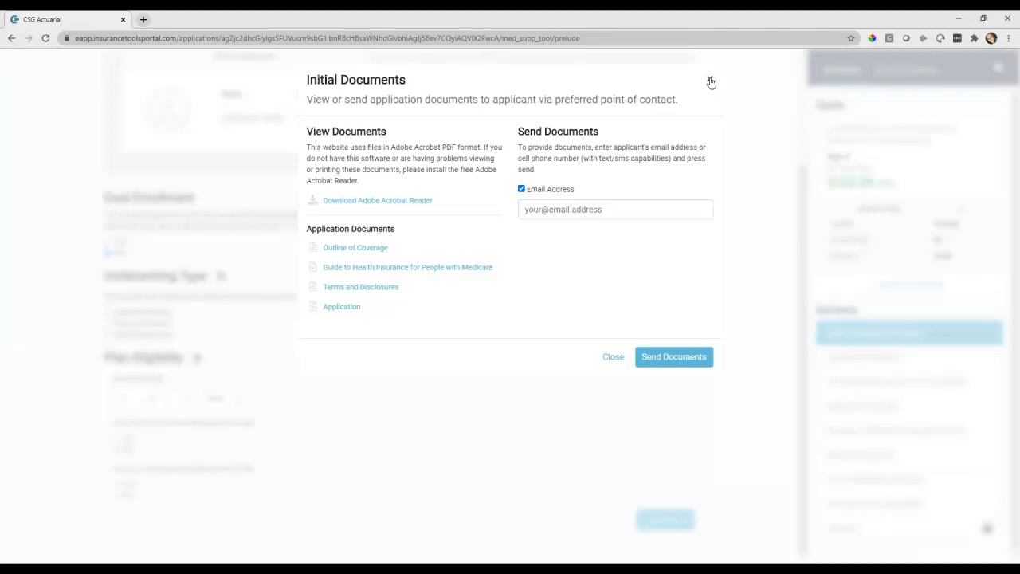
{"action": "left_click", "coordinate": [709, 79]}
Choose Open Enrollment underwriting and answer Yes for Medicare Part A and Part B
{"action": "scroll", "coordinate": [565, 351], "scroll_direction": "up", "scroll_amount": 2}
{"action": "scroll", "coordinate": [348, 266], "scroll_direction": "down", "scroll_amount": 1}
{"action": "scroll", "coordinate": [347, 266], "scroll_direction": "down", "scroll_amount": 2}
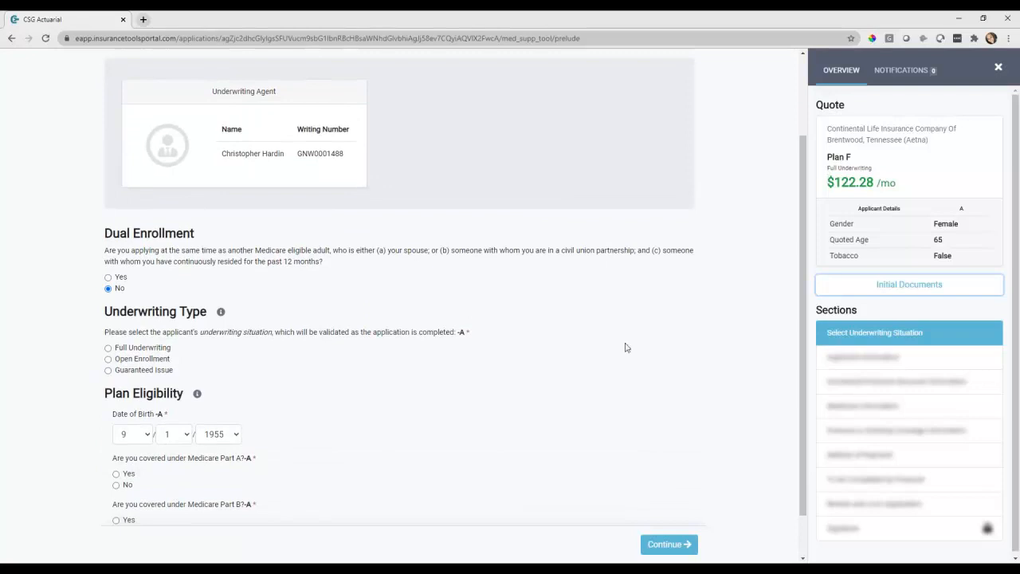
{"action": "scroll", "coordinate": [603, 348], "scroll_direction": "down", "scroll_amount": 1}
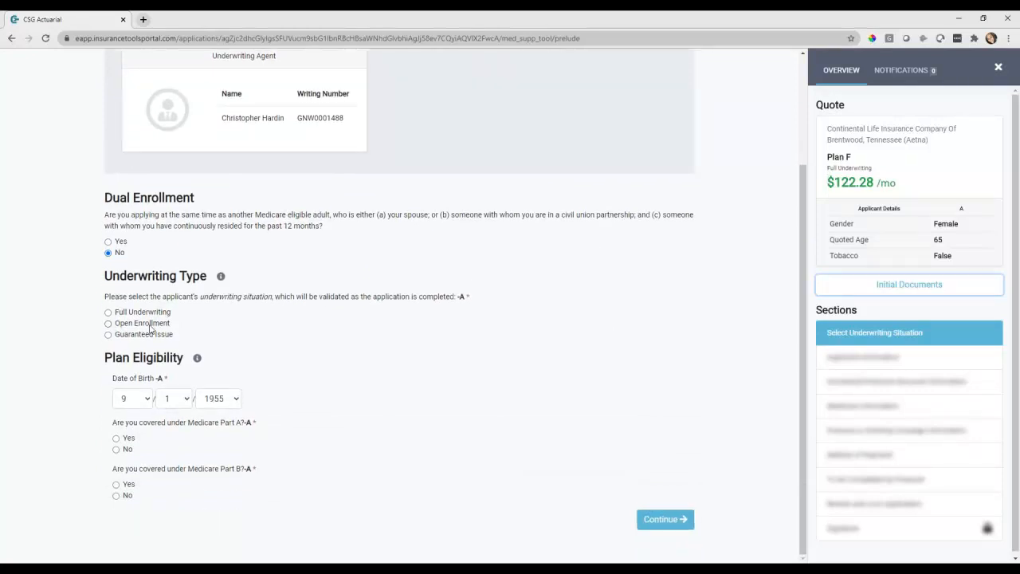
{"action": "left_click", "coordinate": [151, 329]}
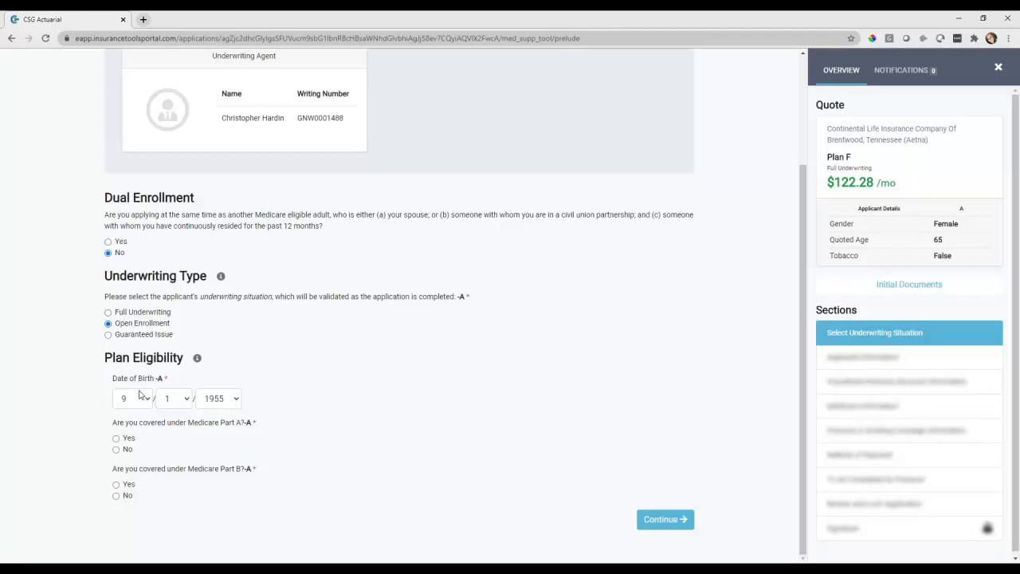
{"action": "left_click", "coordinate": [117, 438]}
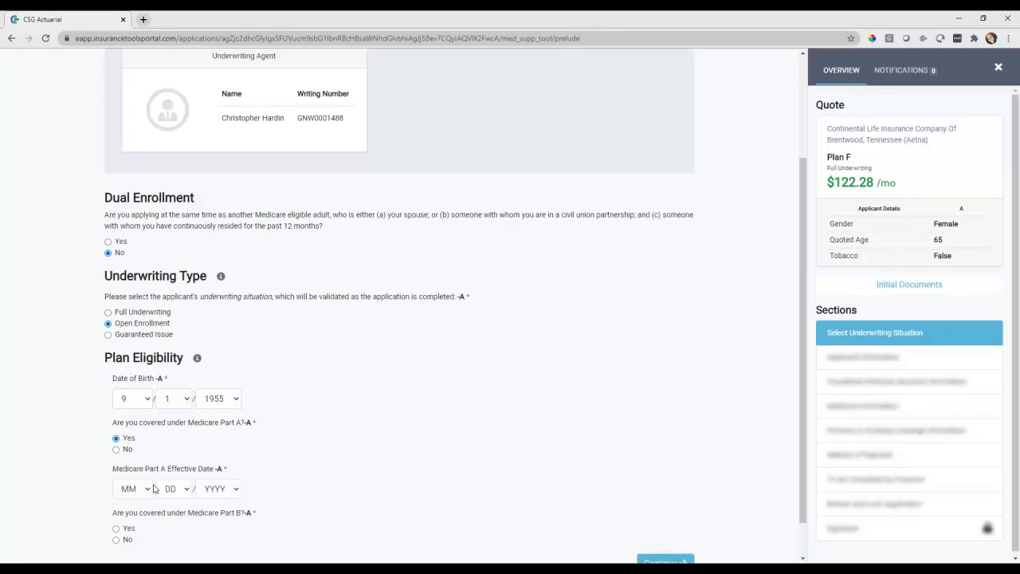
{"action": "left_click", "coordinate": [130, 529]}
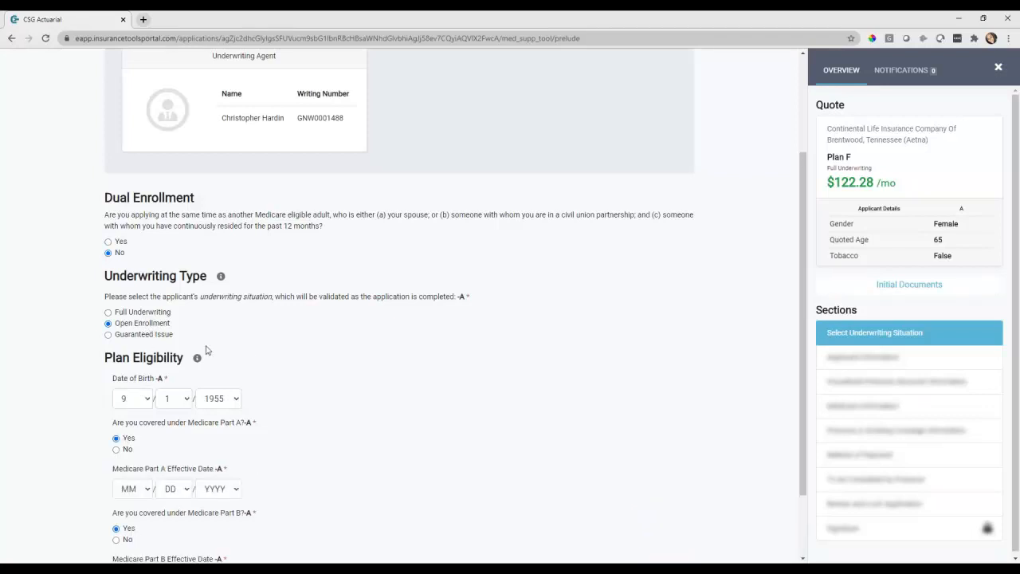
Set the Medicare Part A effective date to 9/1/2020
{"action": "scroll", "coordinate": [251, 358], "scroll_direction": "down", "scroll_amount": 1}
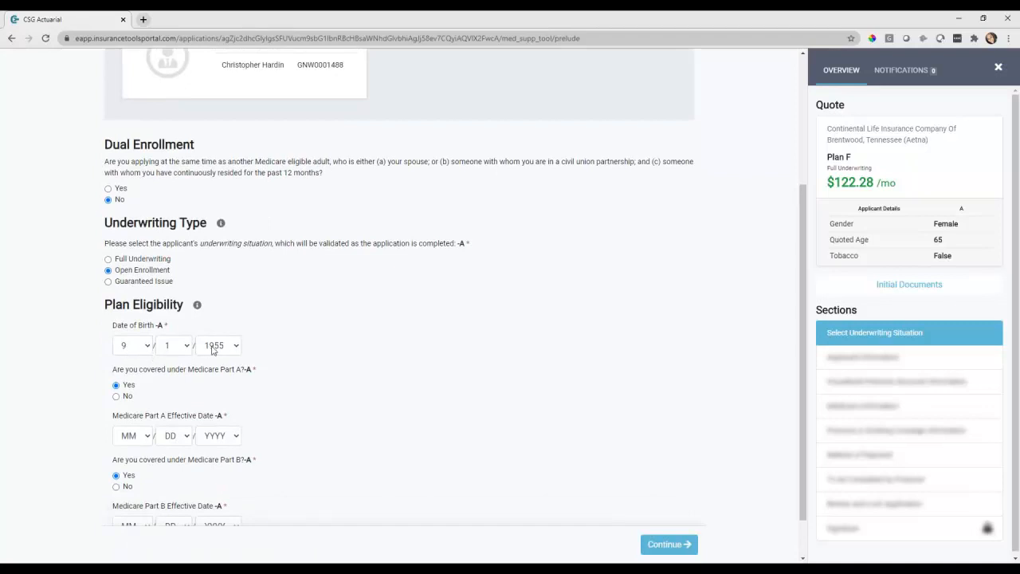
{"action": "scroll", "coordinate": [183, 358], "scroll_direction": "down", "scroll_amount": 1}
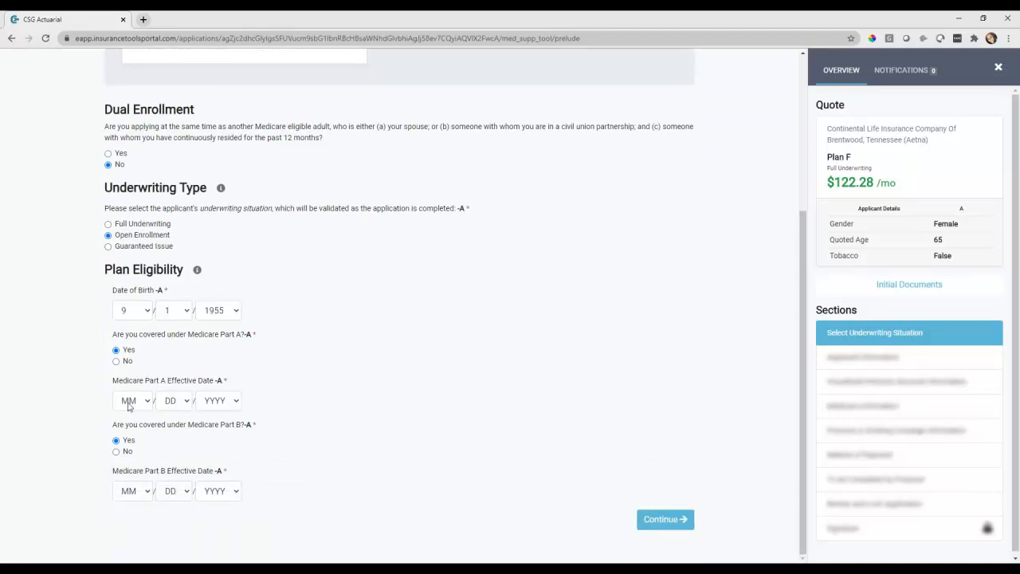
{"action": "left_click", "coordinate": [128, 401]}
{"action": "key", "text": "9"}
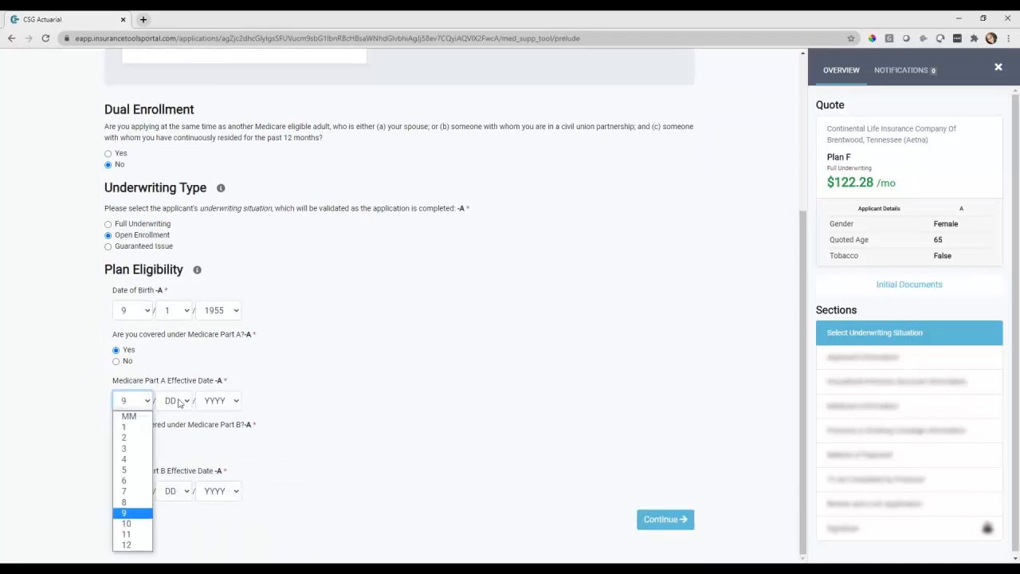
{"action": "left_click", "coordinate": [213, 400]}
{"action": "key", "text": "2"}
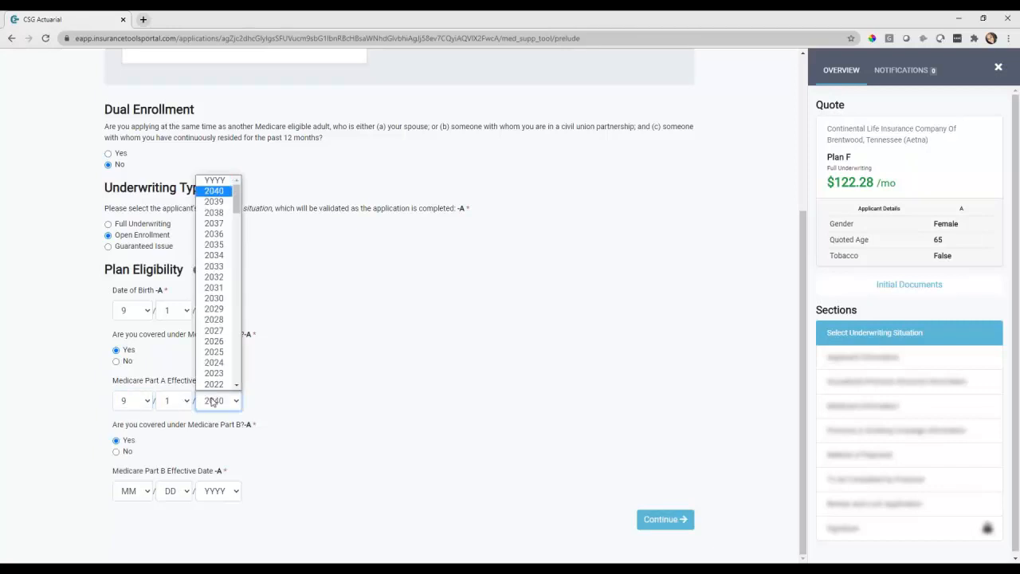
{"action": "key", "text": "2"}
{"action": "left_click", "coordinate": [296, 433]}
{"action": "left_click", "coordinate": [219, 399]}
{"action": "type", "text": "2020"}
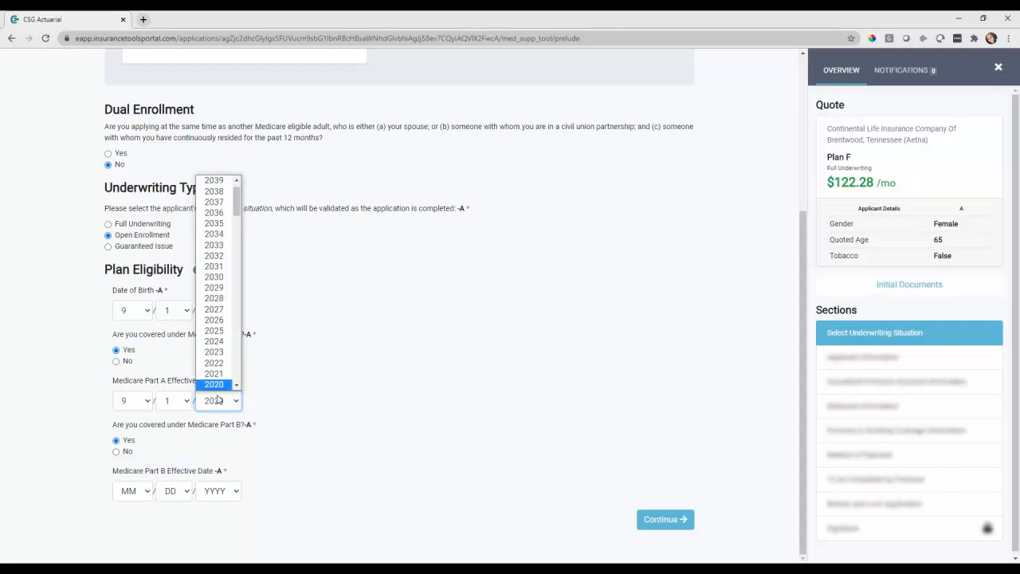
{"action": "left_click", "coordinate": [140, 492]}
Set the Medicare Part B effective date to 9/1/2020
{"action": "left_click", "coordinate": [138, 494]}
{"action": "key", "text": "9"}
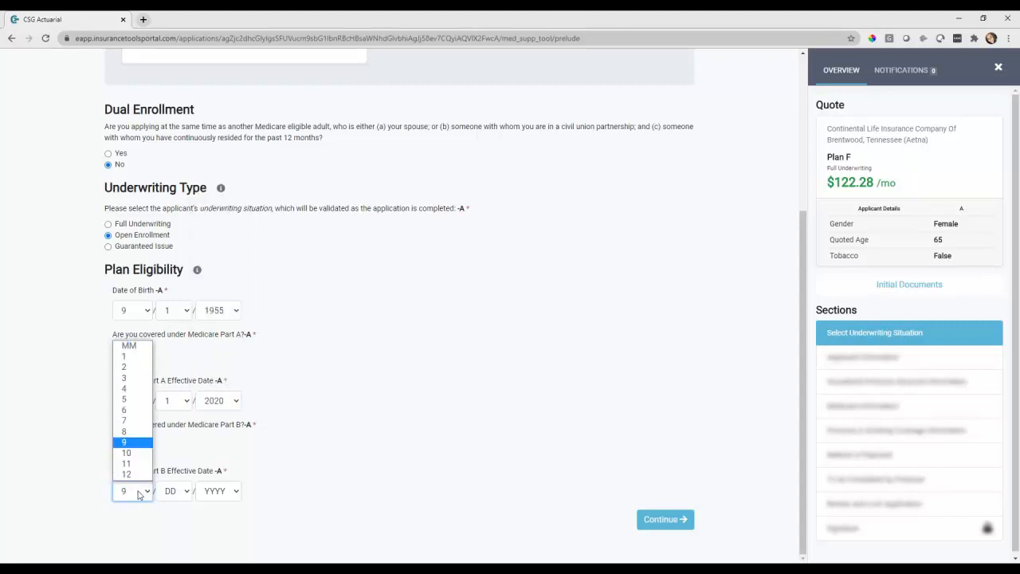
{"action": "left_click", "coordinate": [172, 495]}
{"action": "key", "text": "1"}
{"action": "left_click", "coordinate": [208, 496]}
{"action": "type", "text": "2020"}
{"action": "left_click", "coordinate": [408, 487]}
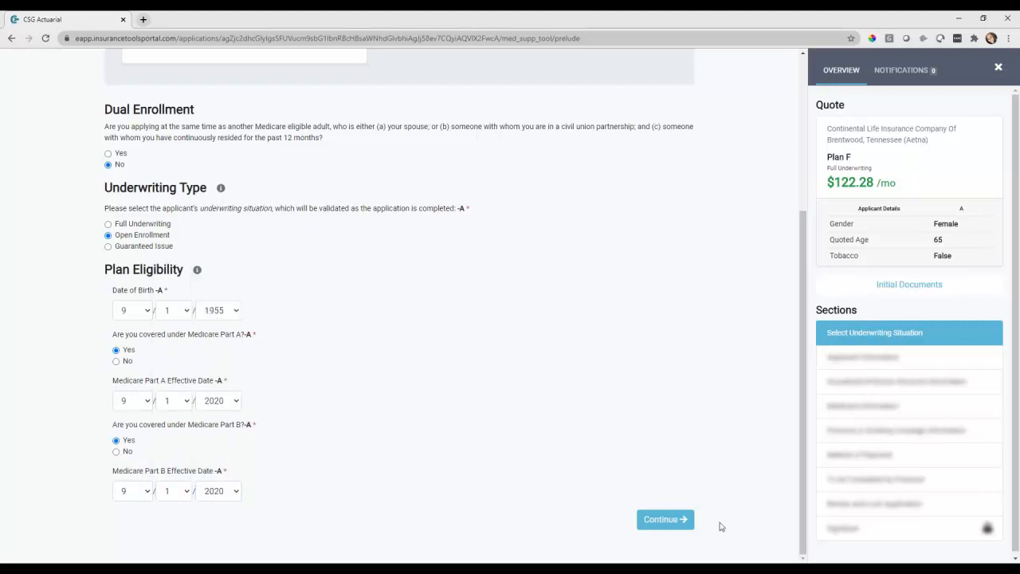
Submit the underwriting page, back out of the server error, and sign in to CSG Tools
{"action": "left_click", "coordinate": [660, 519]}
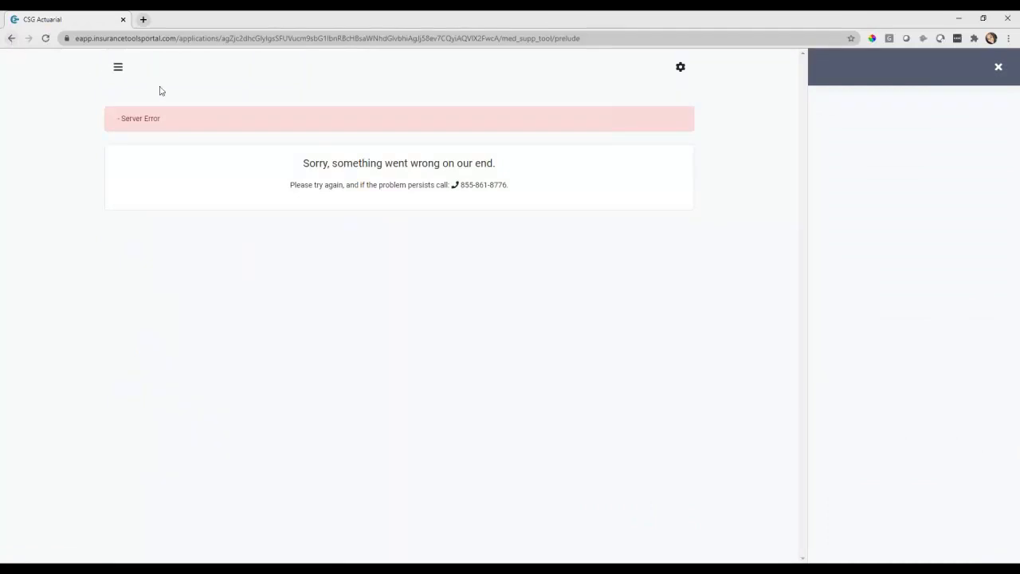
{"action": "left_click", "coordinate": [10, 38]}
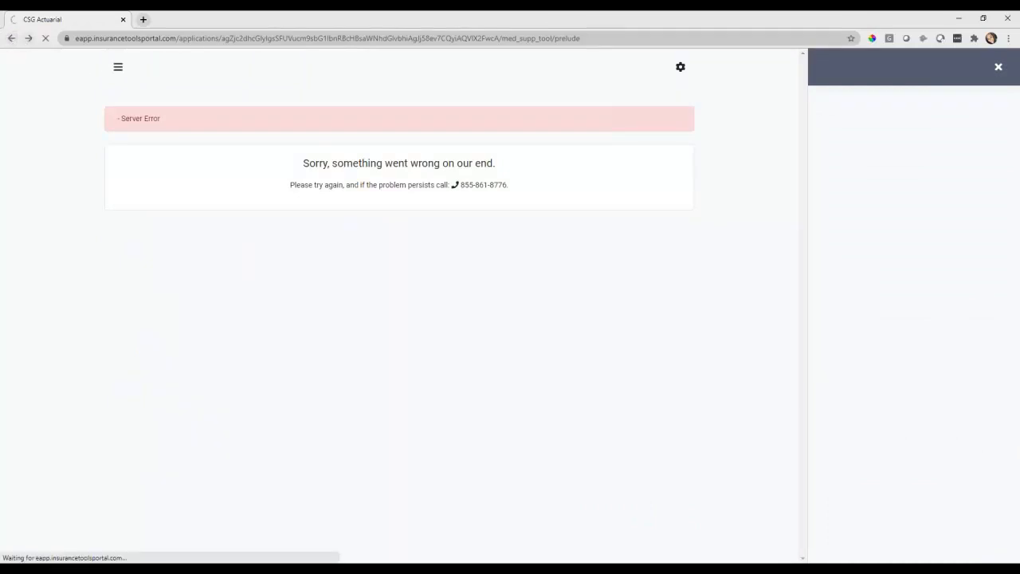
{"action": "left_click", "coordinate": [212, 37]}
{"action": "type", "text": "tools.csgactuarial.com"}
{"action": "key", "text": "Return"}
{"action": "left_click", "coordinate": [517, 192]}
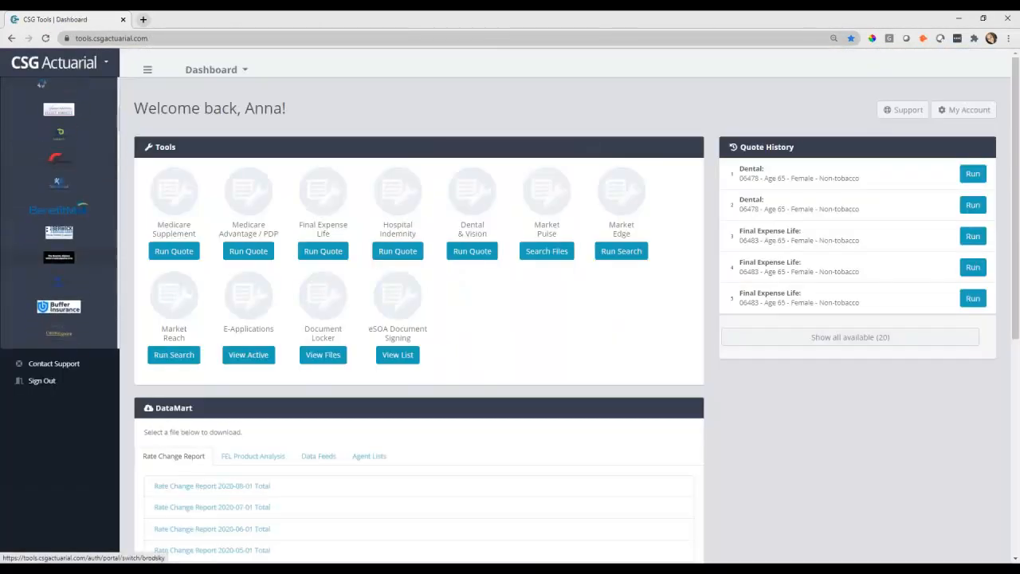
From the e-app sandbox portal, quote Medicare Supplement Plan G for ZIP 68124
{"action": "left_click", "coordinate": [68, 270]}
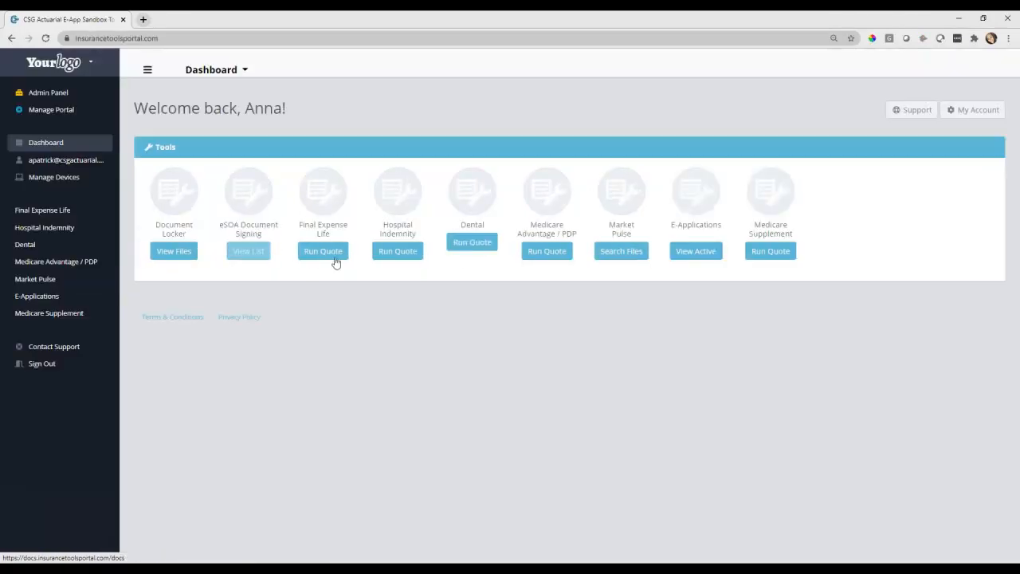
{"action": "left_click", "coordinate": [773, 252]}
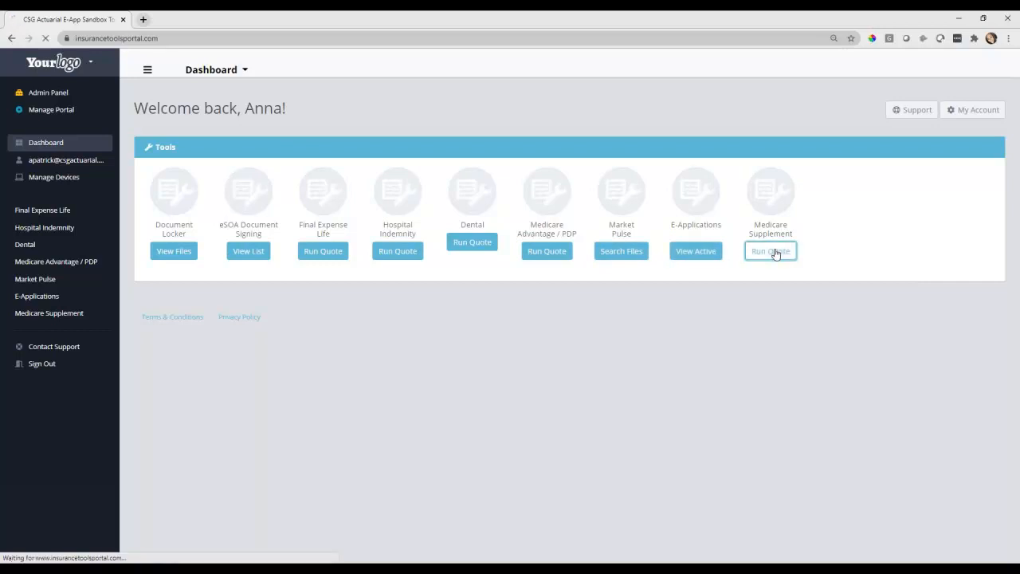
{"action": "type", "text": "68124"}
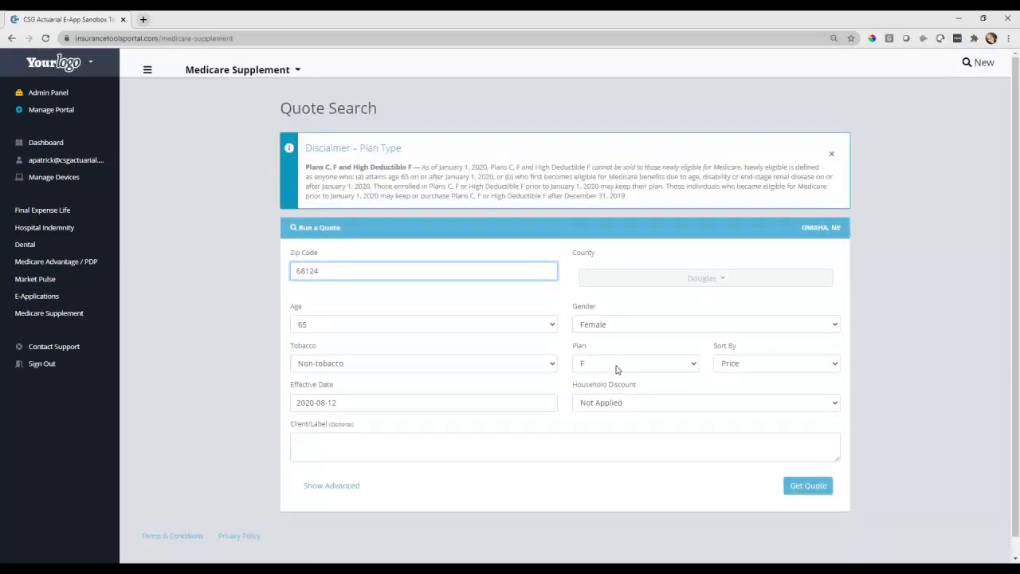
{"action": "left_click", "coordinate": [692, 365]}
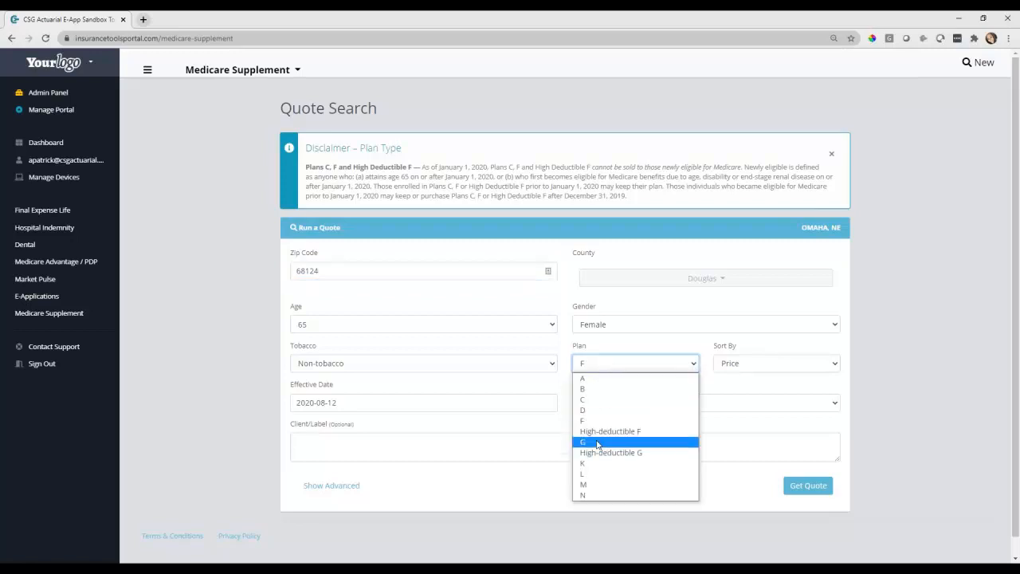
{"action": "left_click", "coordinate": [629, 440]}
{"action": "left_click", "coordinate": [824, 411]}
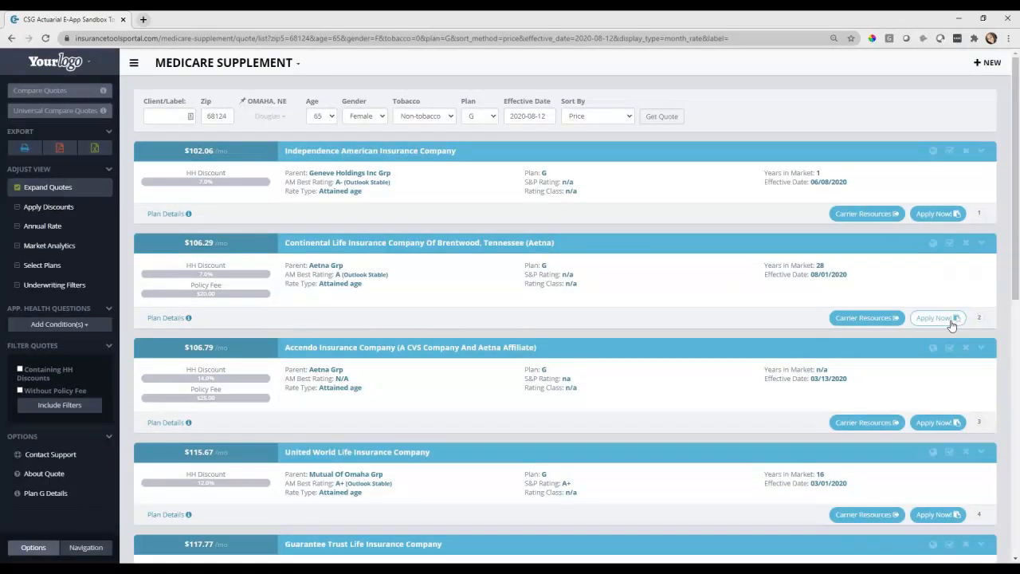
Apply for the Continental Life (Aetna) Plan G quote at $106.29/mo, keeping Dual Enrollment No and choosing Open Enrollment
{"action": "left_click", "coordinate": [951, 324]}
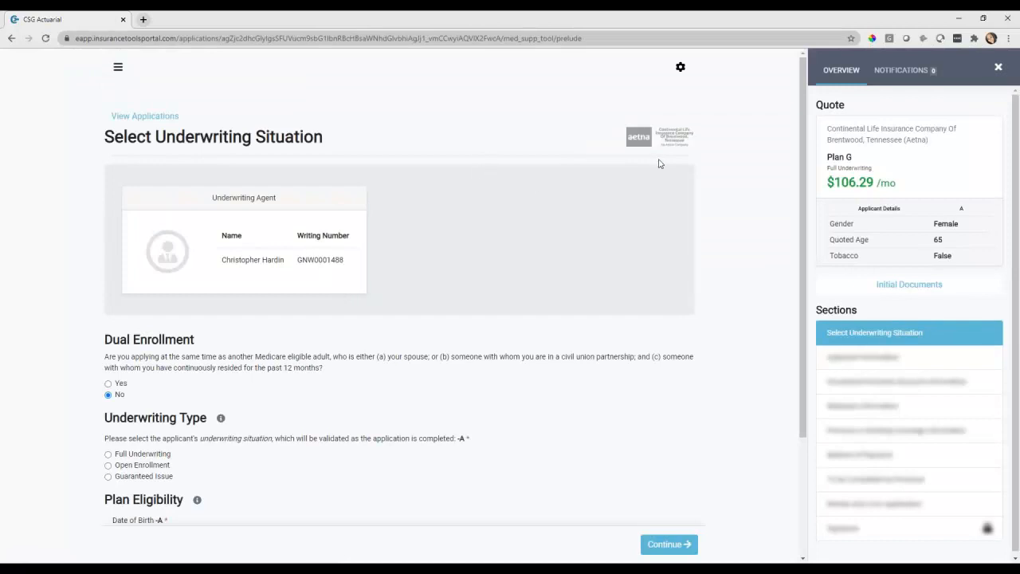
{"action": "scroll", "coordinate": [659, 163], "scroll_direction": "down", "scroll_amount": 1}
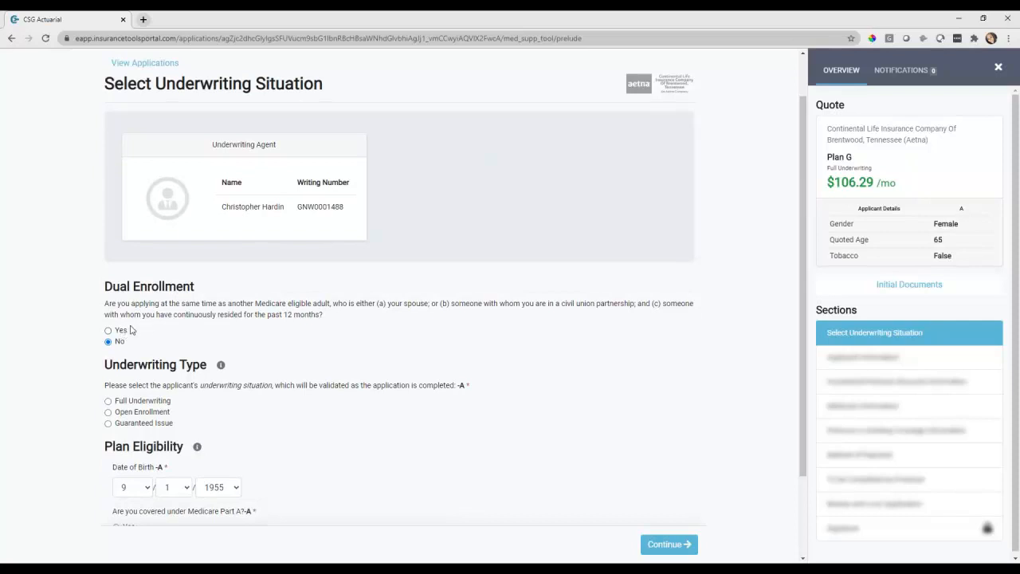
{"action": "left_click", "coordinate": [121, 330]}
{"action": "scroll", "coordinate": [515, 425], "scroll_direction": "down", "scroll_amount": 2}
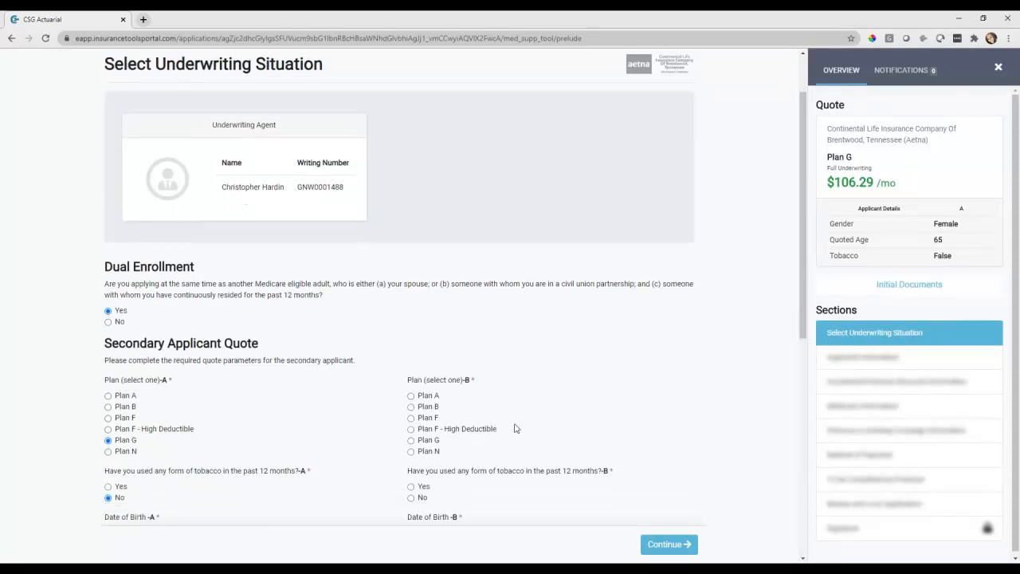
{"action": "scroll", "coordinate": [420, 374], "scroll_direction": "down", "scroll_amount": 2}
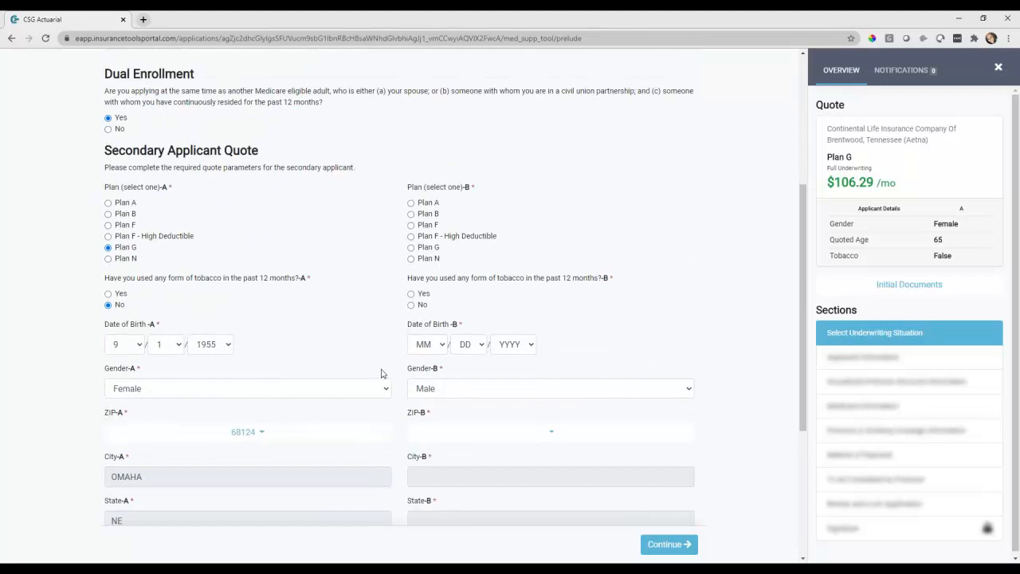
{"action": "scroll", "coordinate": [382, 373], "scroll_direction": "down", "scroll_amount": 5}
{"action": "scroll", "coordinate": [380, 370], "scroll_direction": "up", "scroll_amount": 10}
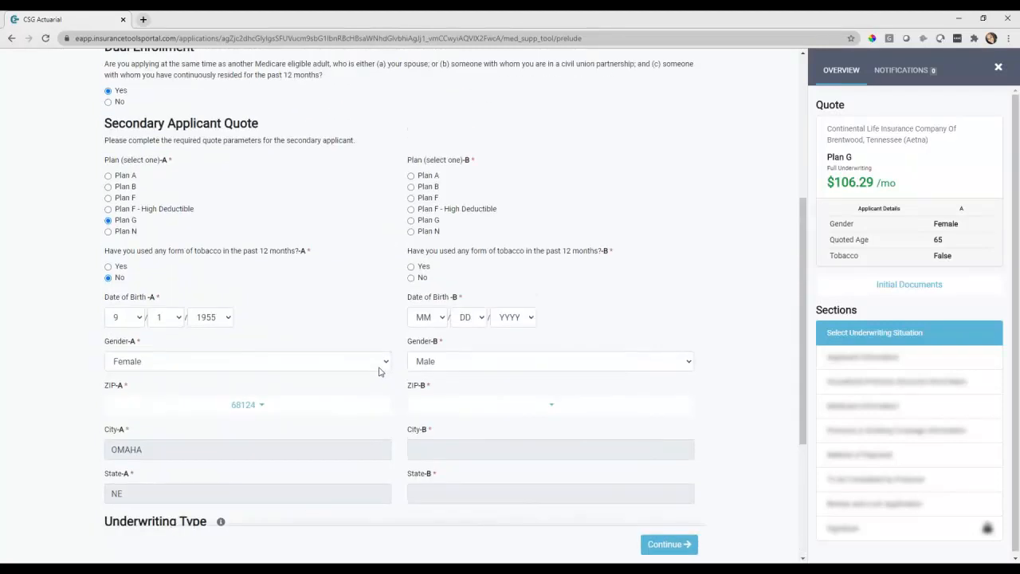
{"action": "left_click", "coordinate": [116, 315]}
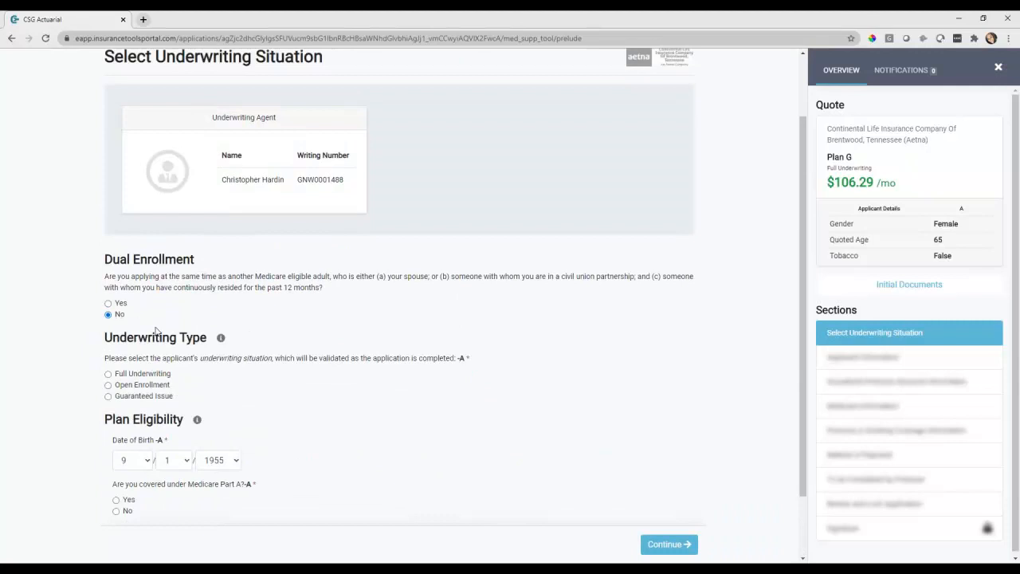
{"action": "left_click", "coordinate": [153, 384]}
Answer Yes to coverage under Medicare Part A and Part B
{"action": "scroll", "coordinate": [154, 384], "scroll_direction": "down", "scroll_amount": 1}
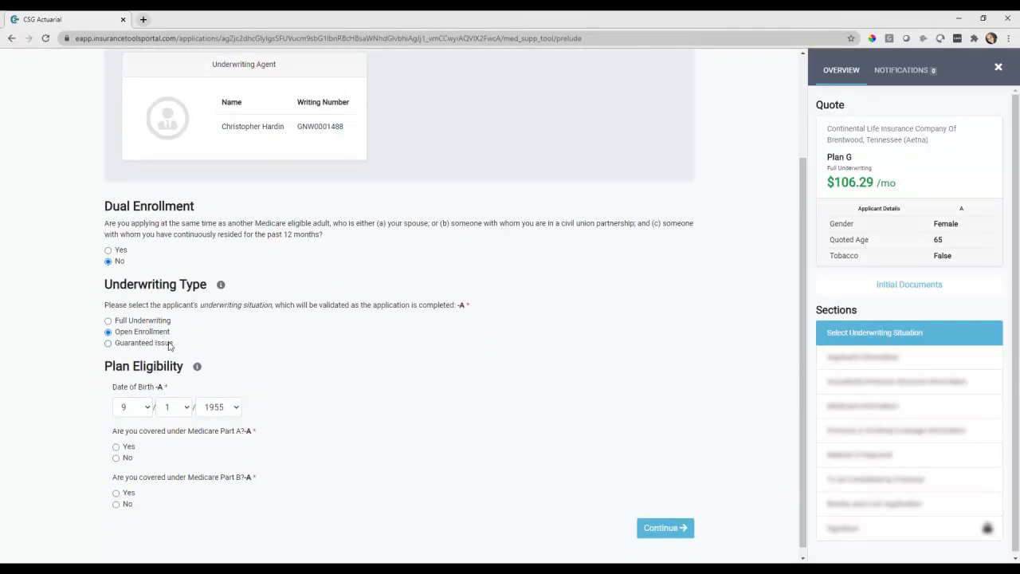
{"action": "left_click", "coordinate": [120, 445]}
{"action": "scroll", "coordinate": [127, 470], "scroll_direction": "down", "scroll_amount": 1}
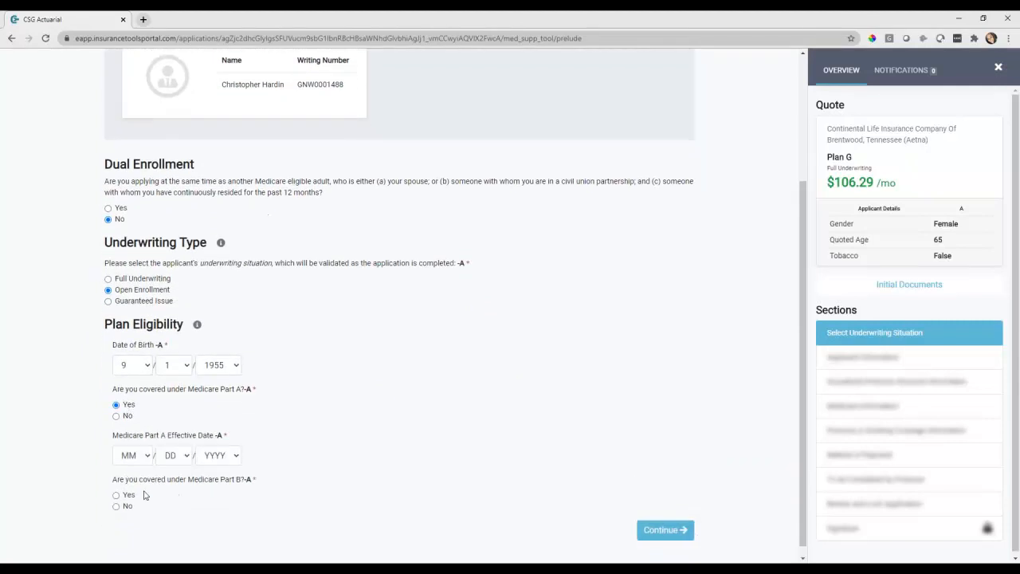
{"action": "left_click", "coordinate": [129, 485]}
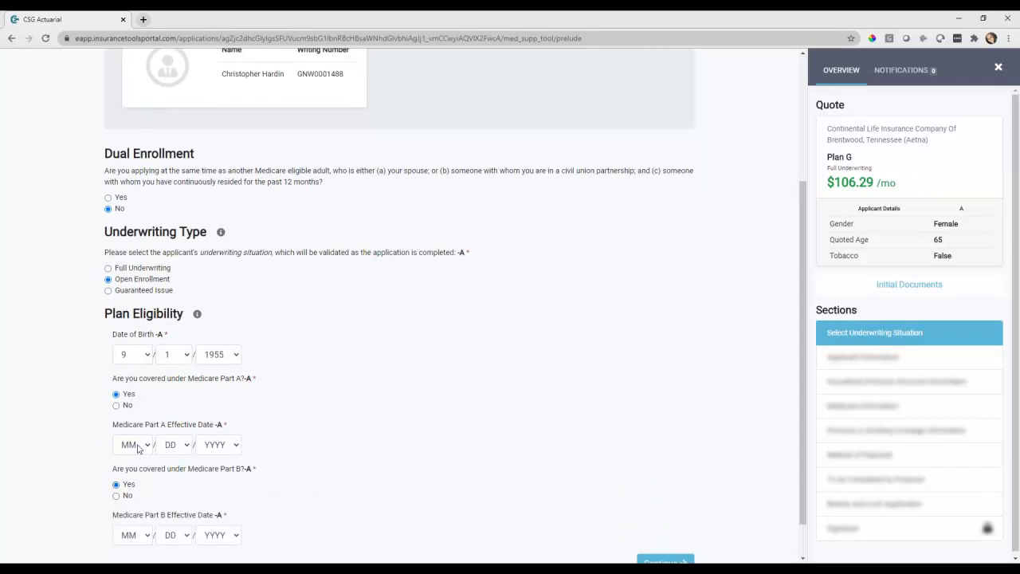
Set both the Part A and Part B effective dates to 9/1/2020
{"action": "left_click", "coordinate": [138, 444]}
{"action": "key", "text": "9"}
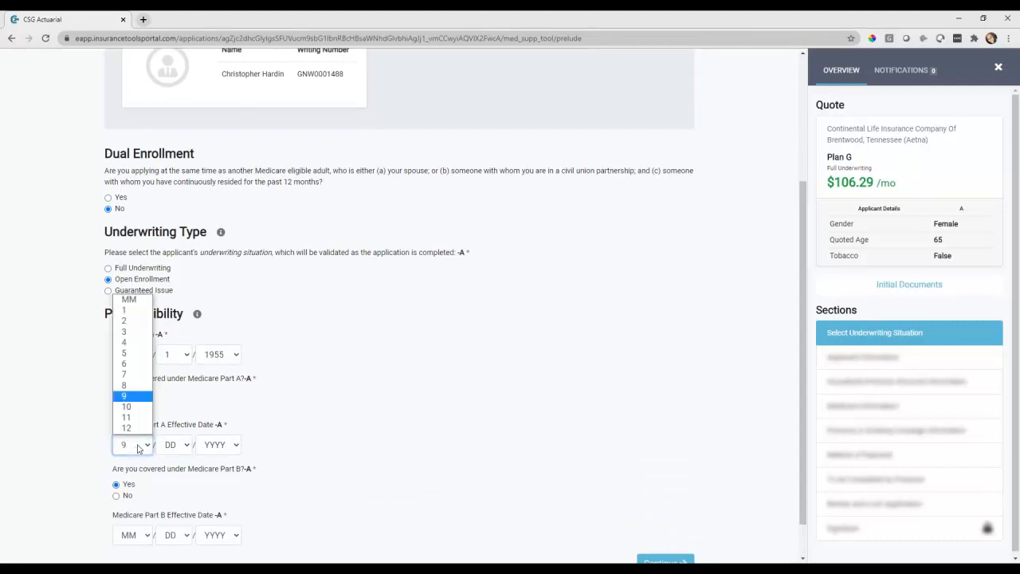
{"action": "left_click", "coordinate": [219, 444]}
{"action": "type", "text": "2020"}
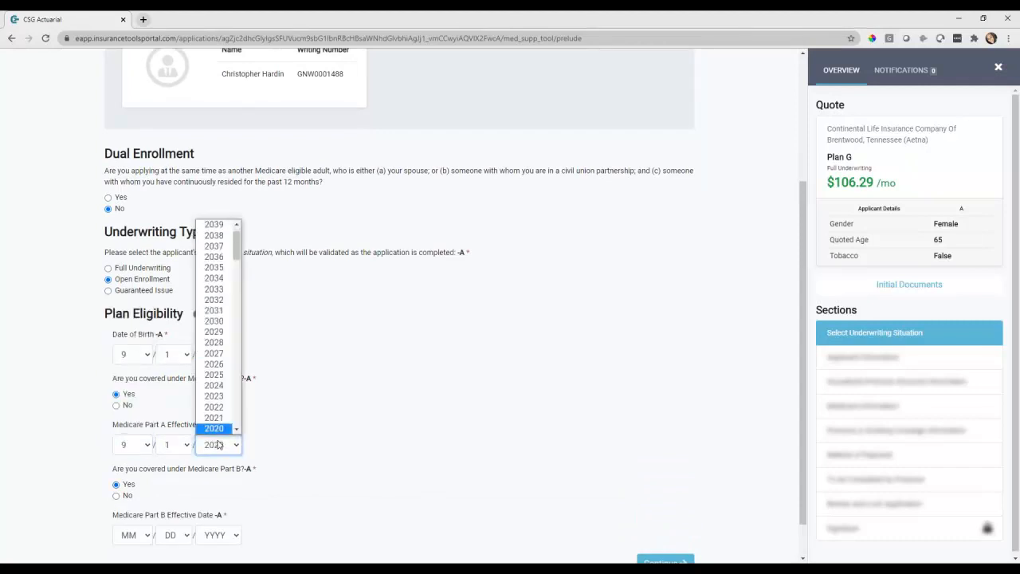
{"action": "key", "text": "Return"}
{"action": "left_click", "coordinate": [122, 536]}
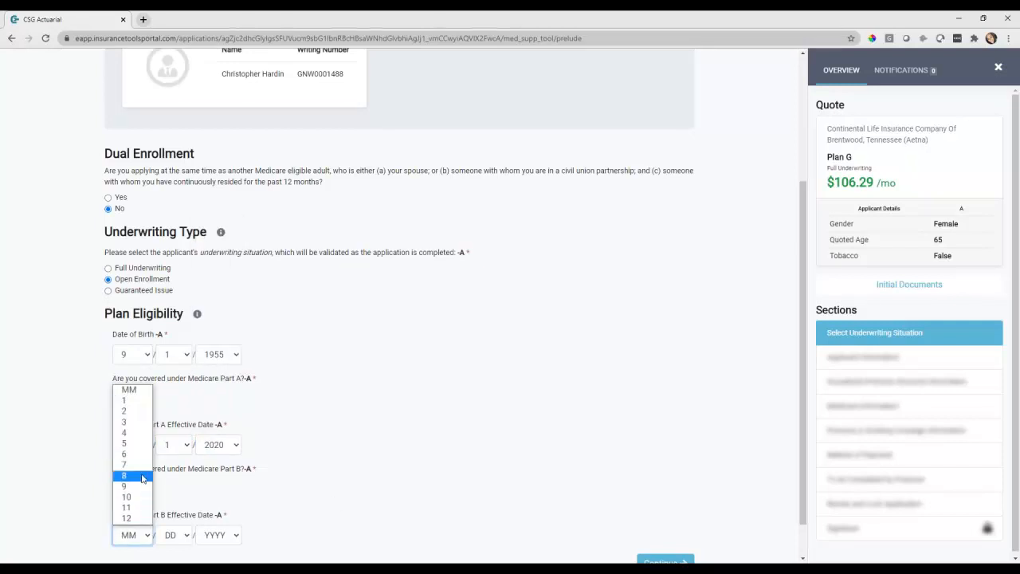
{"action": "left_click", "coordinate": [141, 485]}
{"action": "left_click", "coordinate": [212, 537]}
{"action": "type", "text": "2020"}
{"action": "key", "text": "Return"}
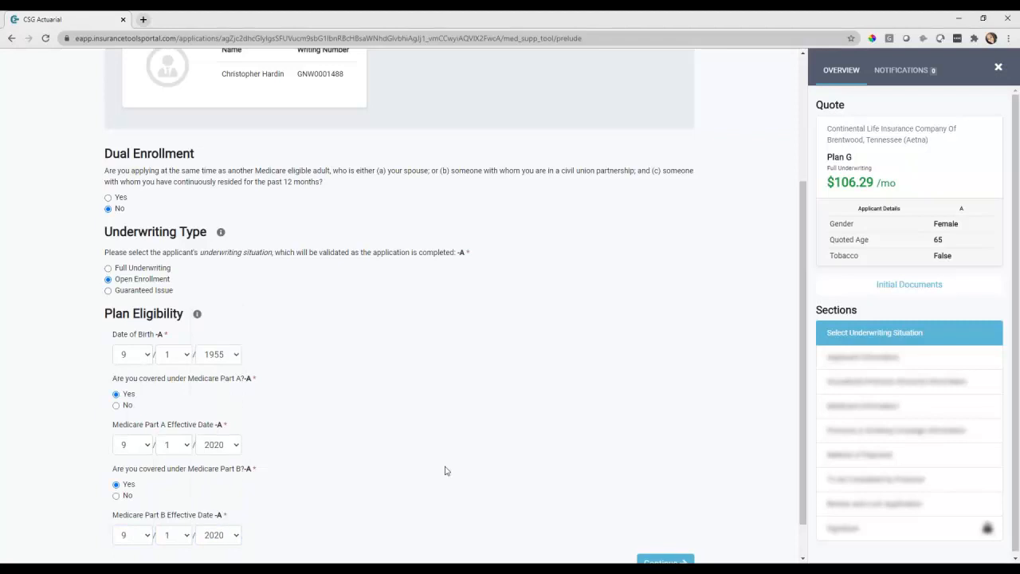
{"action": "scroll", "coordinate": [446, 466], "scroll_direction": "down", "scroll_amount": 1}
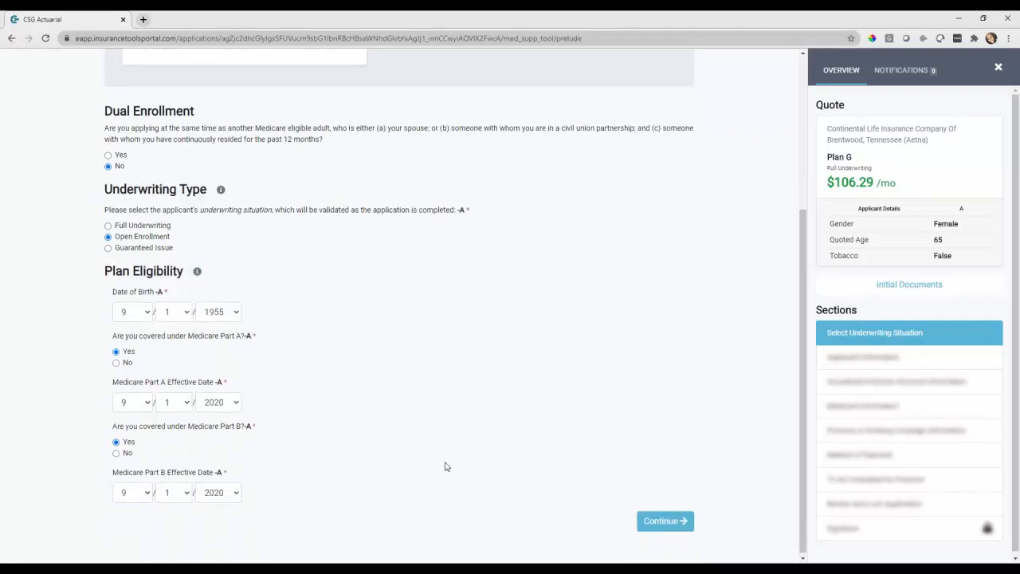
Continue from the underwriting situation to the Applicant Information page
{"action": "left_click", "coordinate": [669, 528]}
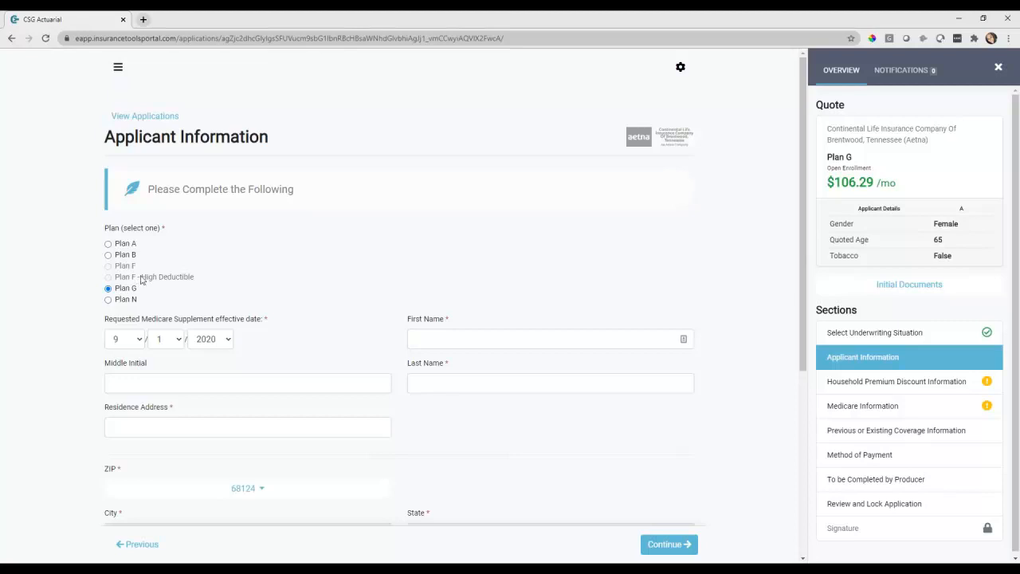
Switch the plan to Plan N and enter the applicant's first and last name
{"action": "left_click", "coordinate": [123, 301]}
{"action": "scroll", "coordinate": [418, 215], "scroll_direction": "down", "scroll_amount": 1}
{"action": "left_click", "coordinate": [468, 284]}
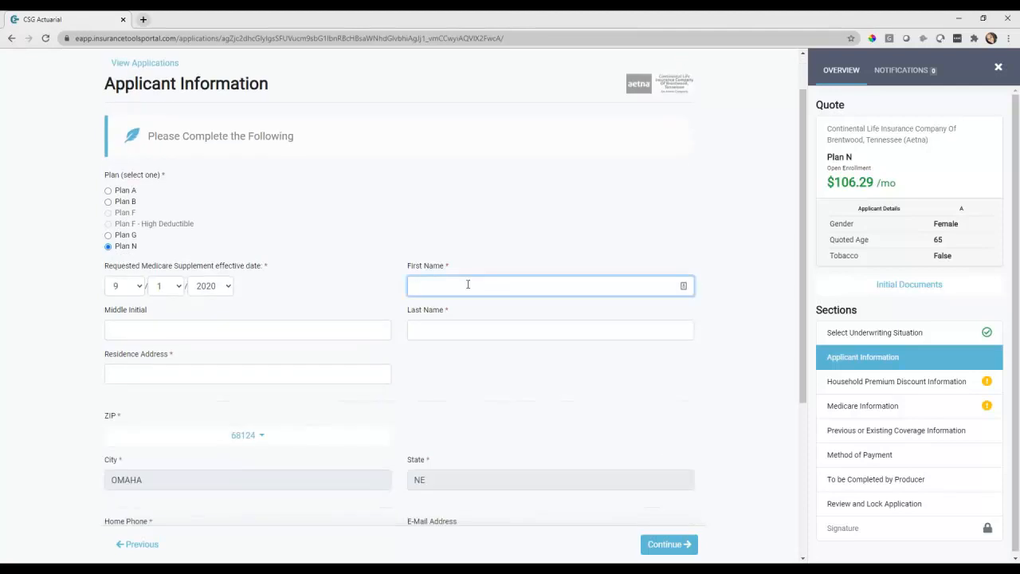
{"action": "type", "text": "Susan1"}
{"action": "key", "text": "BackSpace"}
{"action": "key", "text": "Tab"}
{"action": "key", "text": "Tab"}
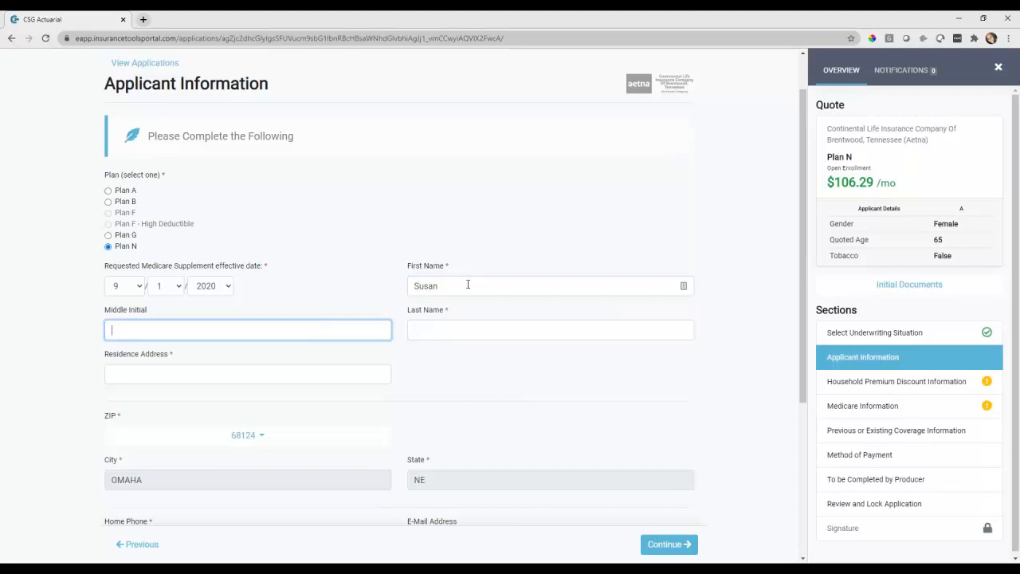
{"action": "type", "text": "Sm"}
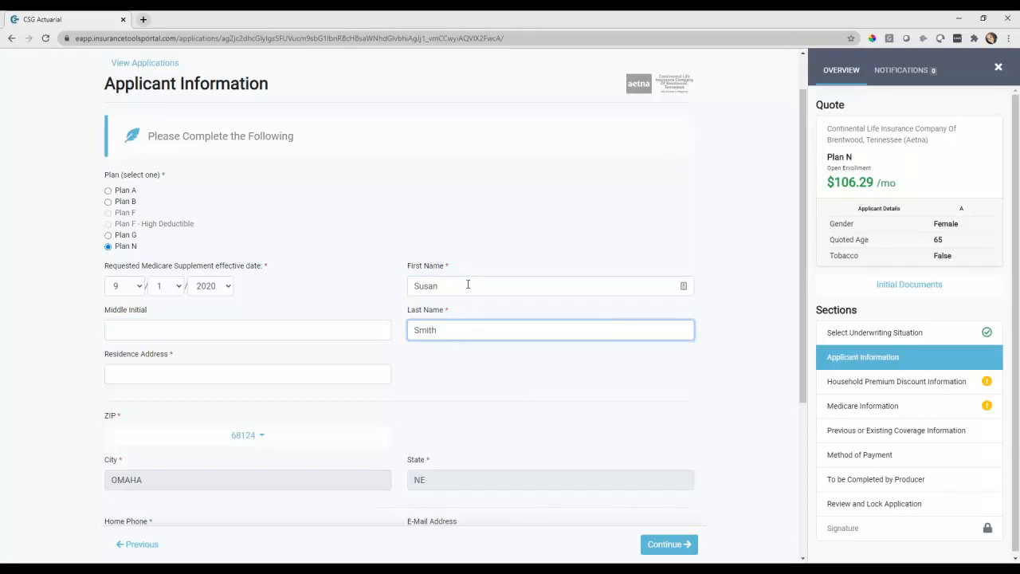
{"action": "type", "text": "ith"}
Enter the applicant's residence address and home phone number
{"action": "scroll", "coordinate": [468, 284], "scroll_direction": "down", "scroll_amount": 2}
{"action": "left_click", "coordinate": [216, 268]}
{"action": "type", "text": "123 W Rd"}
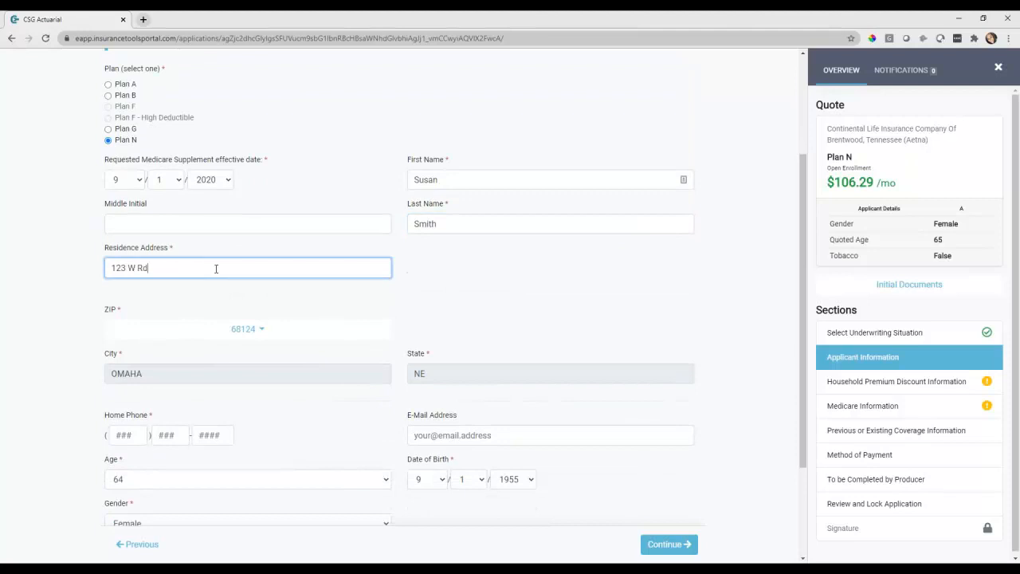
{"action": "scroll", "coordinate": [329, 330], "scroll_direction": "down", "scroll_amount": 2}
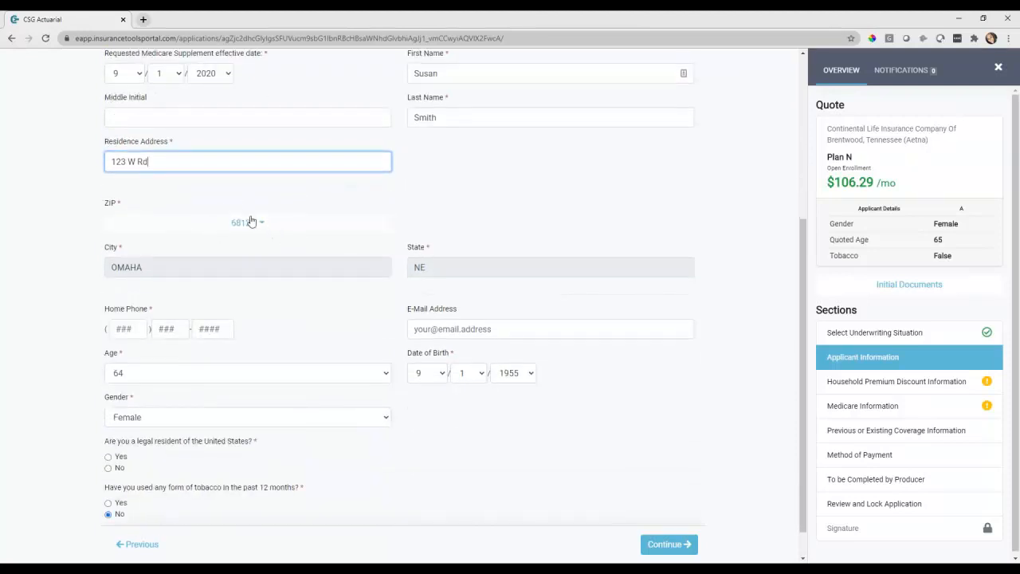
{"action": "left_click", "coordinate": [129, 329]}
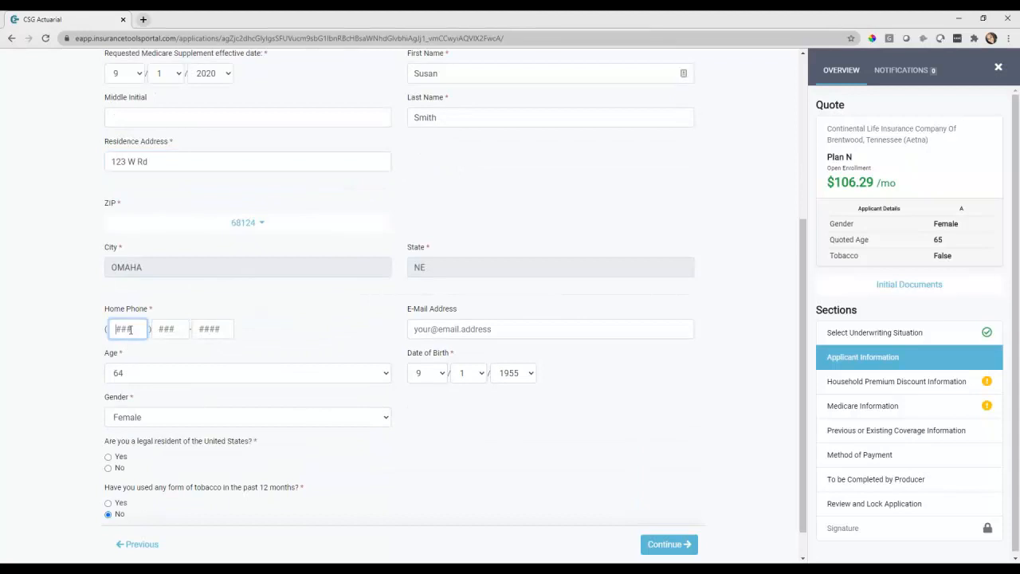
{"action": "type", "text": "5555555555"}
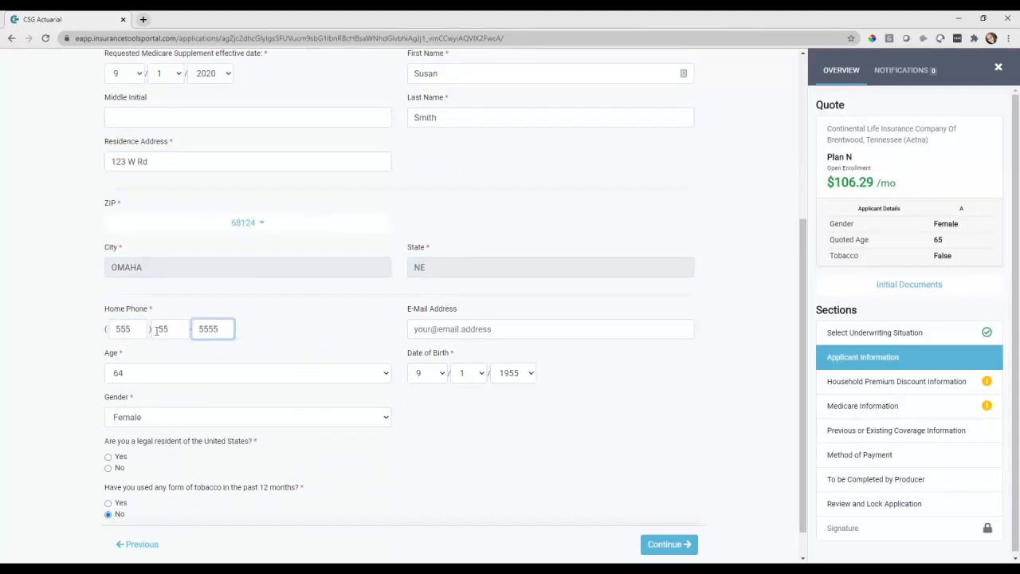
{"action": "left_click", "coordinate": [176, 328]}
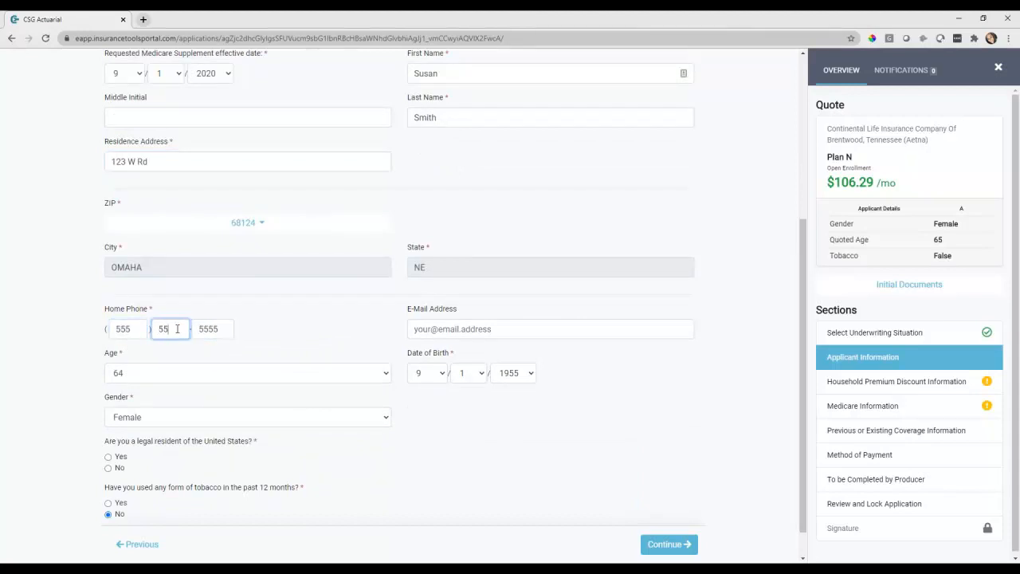
{"action": "type", "text": "5"}
Fill in the applicant's e-mail, confirm legal U.S. residency, and submit the applicant information
{"action": "left_click", "coordinate": [435, 328]}
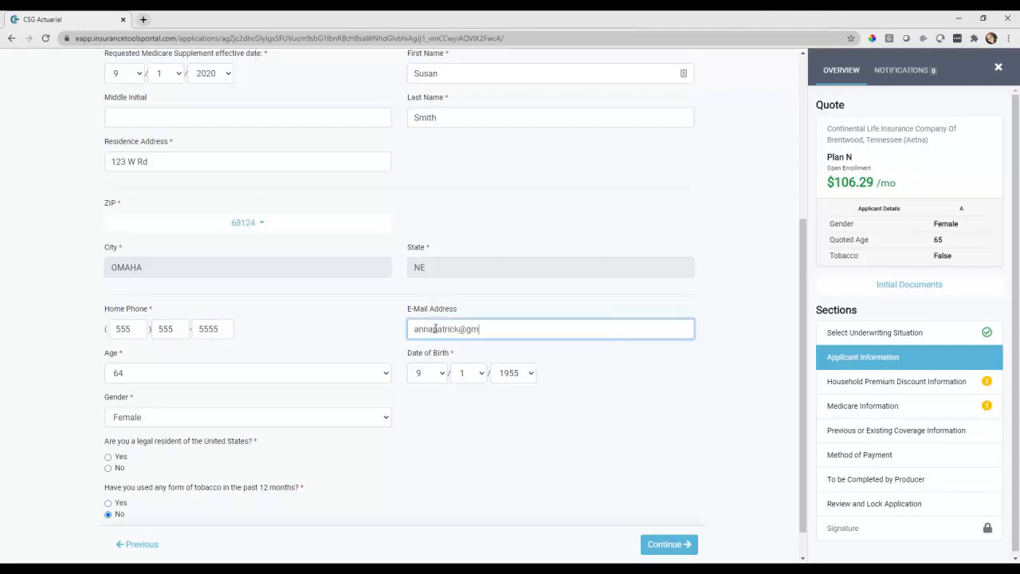
{"action": "left_click", "coordinate": [458, 329]}
{"action": "type", "text": "18"}
{"action": "scroll", "coordinate": [483, 344], "scroll_direction": "down", "scroll_amount": 1}
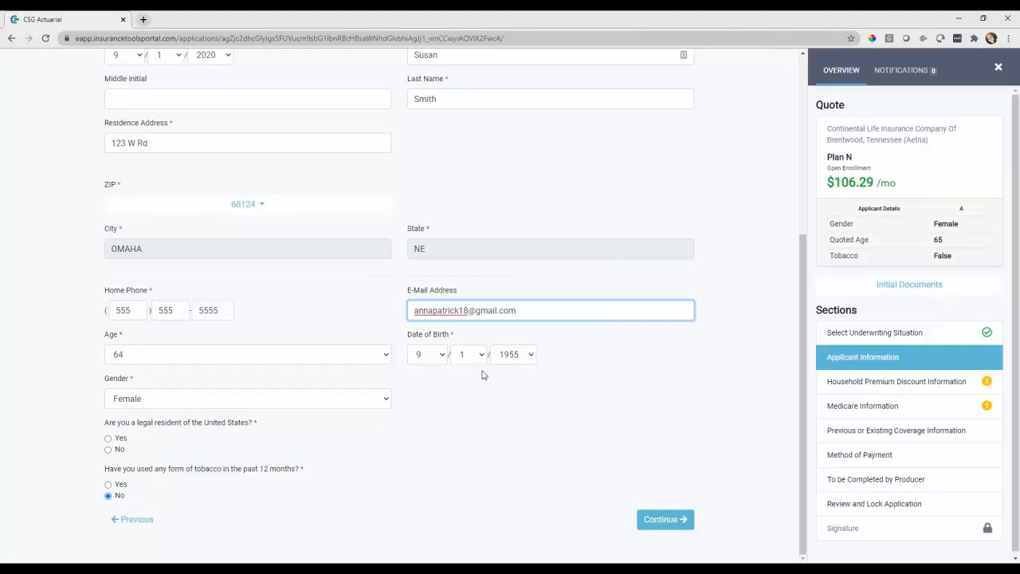
{"action": "left_click", "coordinate": [113, 439]}
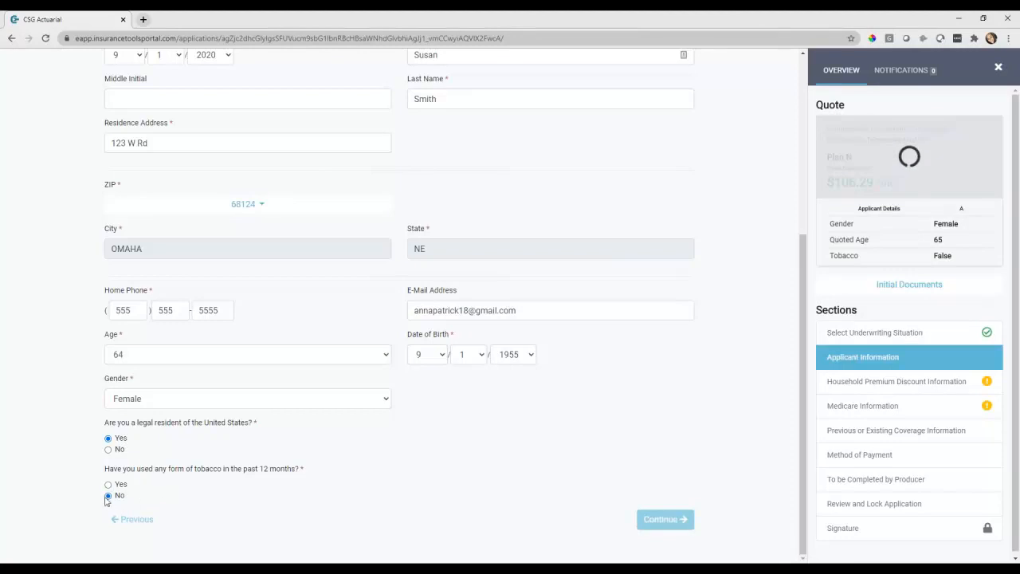
{"action": "left_click", "coordinate": [673, 523]}
Answer No about the other adult's existing coverage and submit the household discount section
{"action": "left_click", "coordinate": [673, 523]}
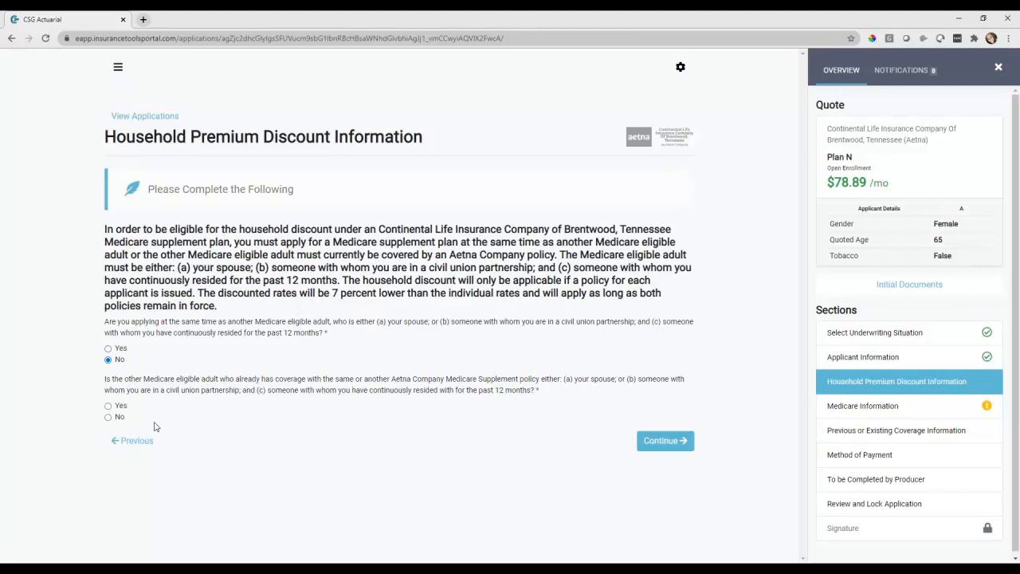
{"action": "left_click", "coordinate": [120, 419]}
{"action": "left_click", "coordinate": [666, 450]}
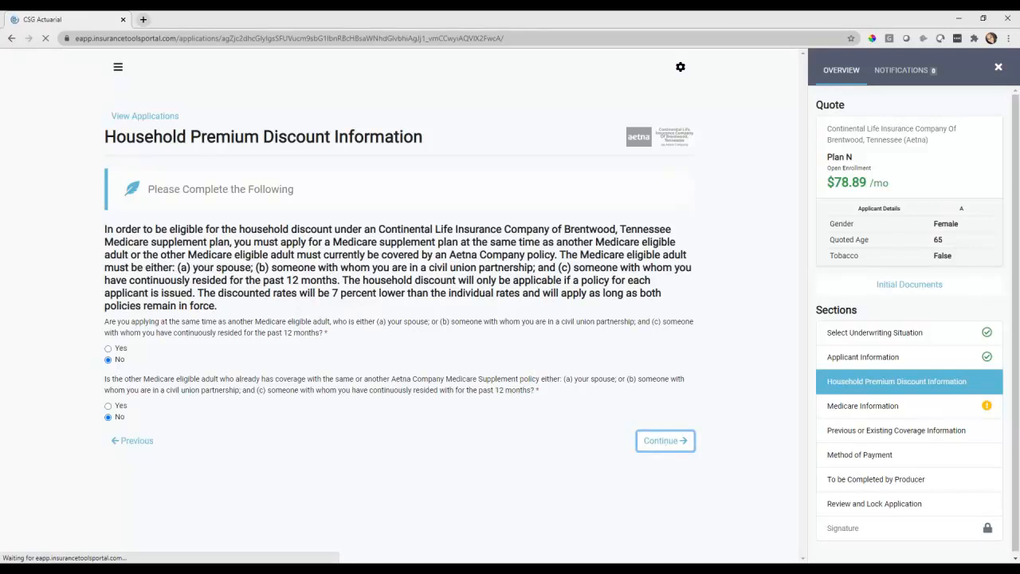
{"action": "scroll", "coordinate": [110, 204], "scroll_direction": "down", "scroll_amount": 1}
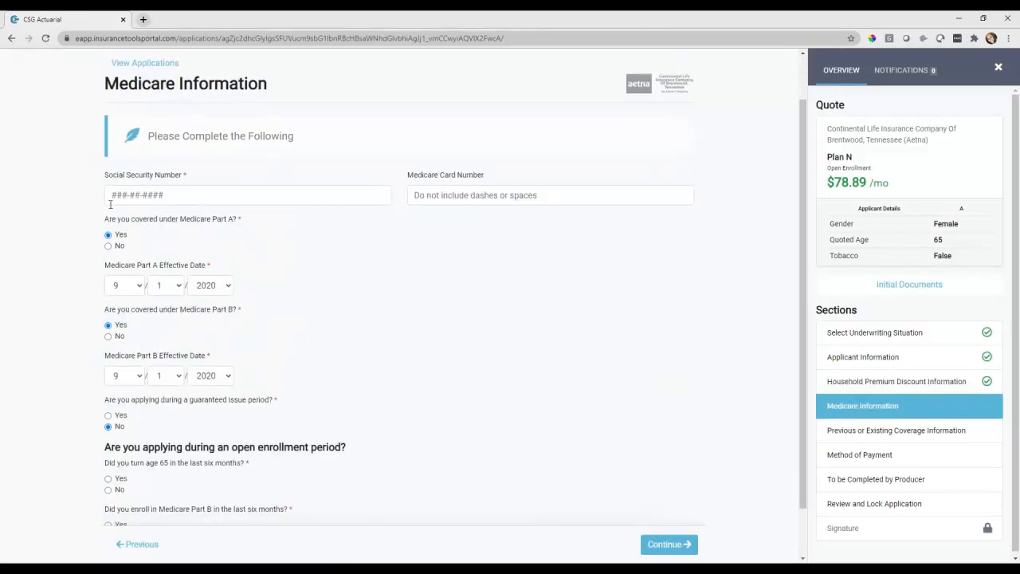
Enter the applicant's Social Security number, answer Yes to turning 65 and recent Part B enrollment
{"action": "left_click", "coordinate": [136, 196]}
{"action": "type", "text": "123456789"}
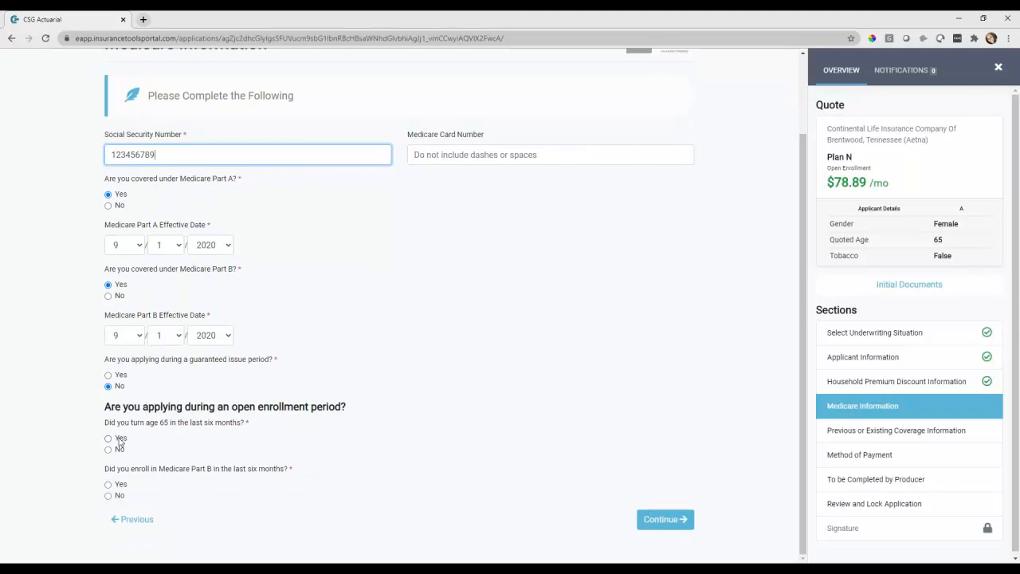
{"action": "left_click", "coordinate": [120, 440]}
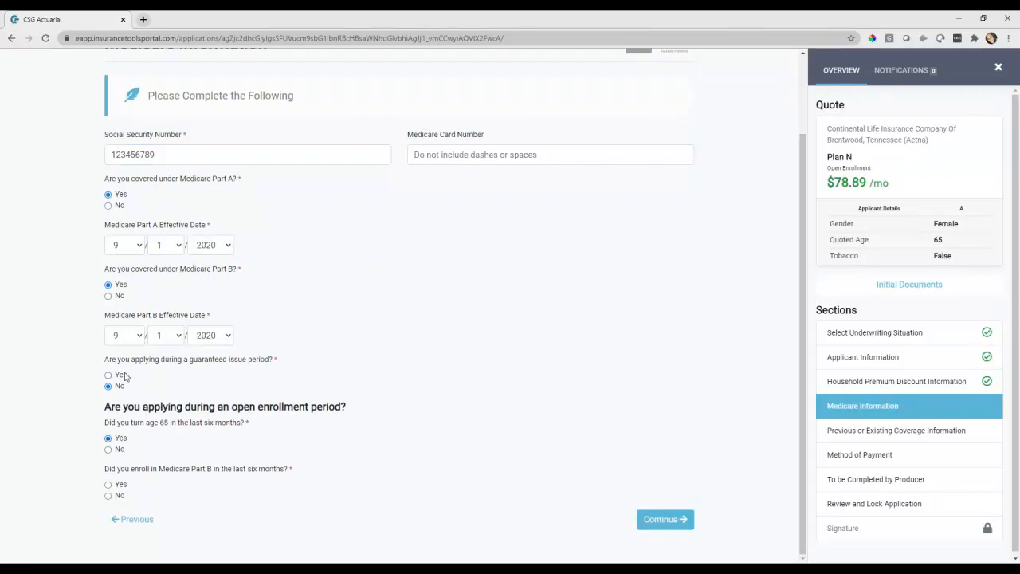
{"action": "left_click", "coordinate": [125, 487]}
{"action": "left_click", "coordinate": [665, 518]}
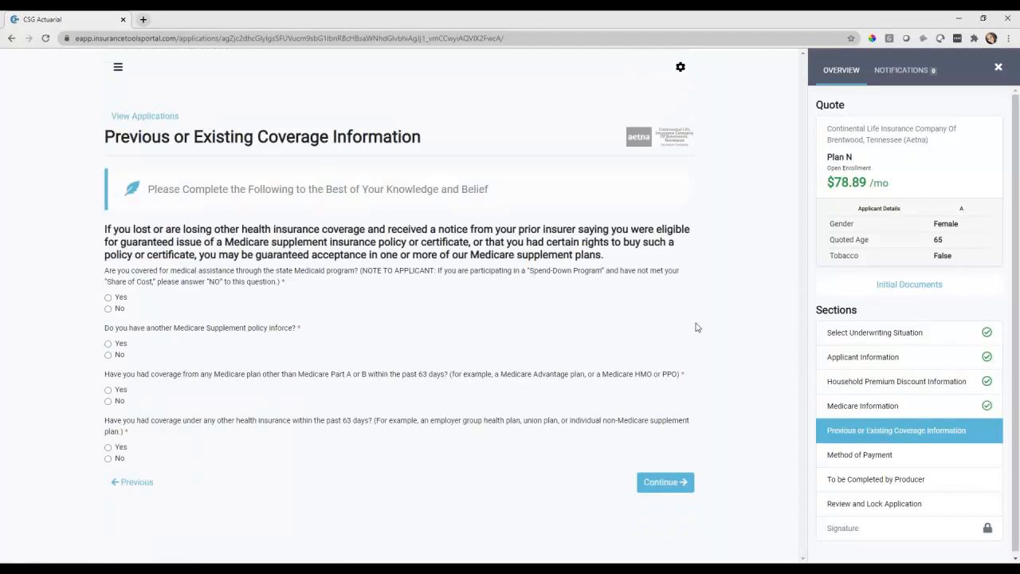
Answer No to Medicaid, another Medigap policy, other Medicare plan and other health coverage
{"action": "left_click", "coordinate": [121, 310]}
{"action": "left_click", "coordinate": [118, 356]}
{"action": "left_click", "coordinate": [120, 405]}
{"action": "left_click", "coordinate": [109, 460]}
{"action": "left_click", "coordinate": [665, 489]}
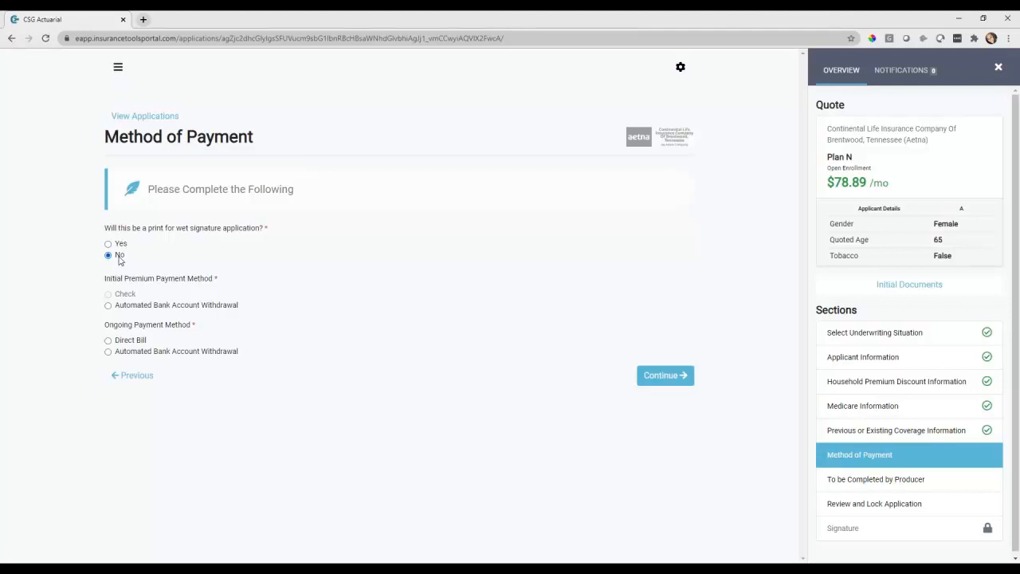
Pay initial and ongoing premiums by automated checking-account withdrawal on day 1
{"action": "left_click", "coordinate": [128, 308]}
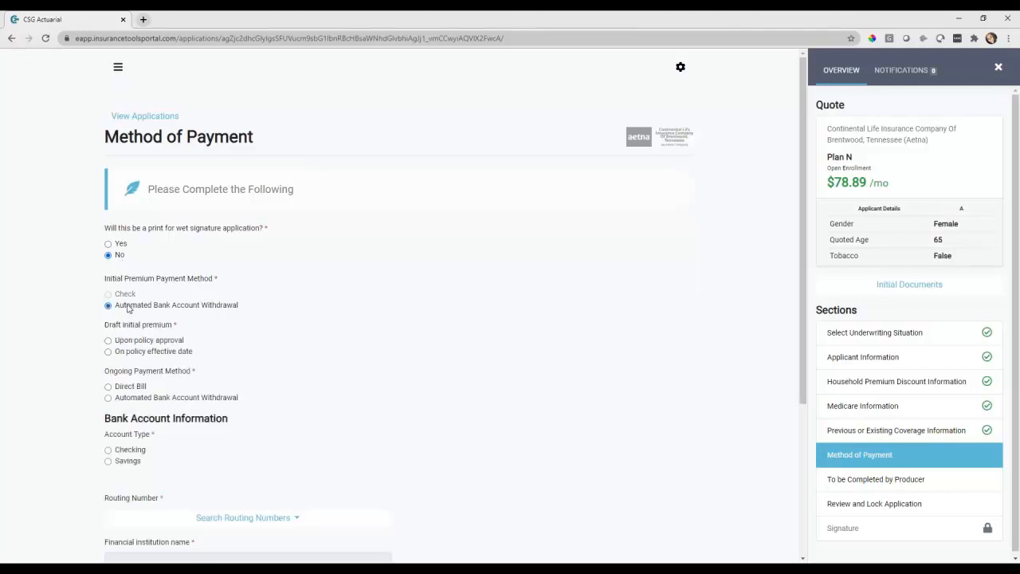
{"action": "scroll", "coordinate": [155, 344], "scroll_direction": "down", "scroll_amount": 1}
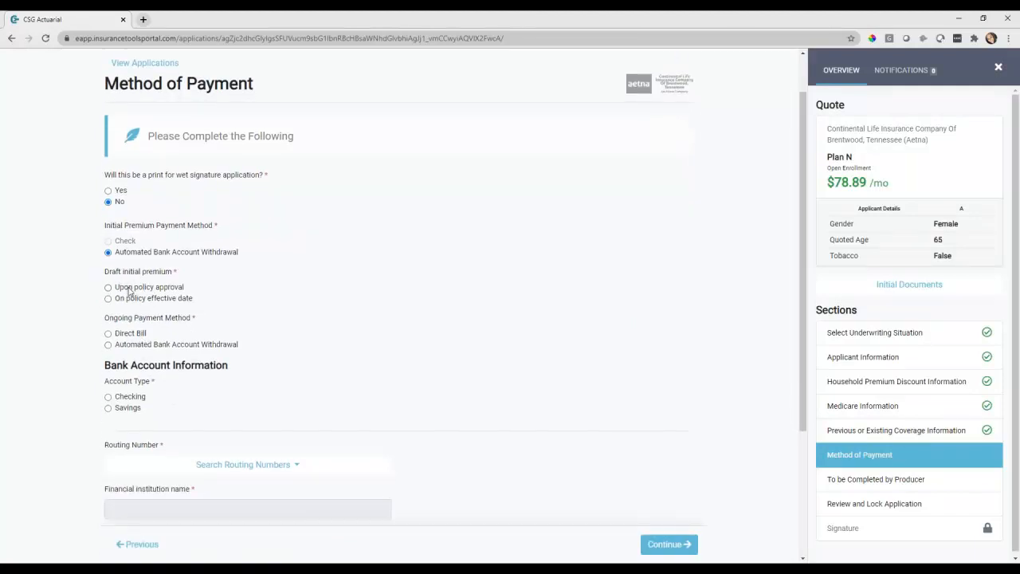
{"action": "left_click", "coordinate": [126, 348]}
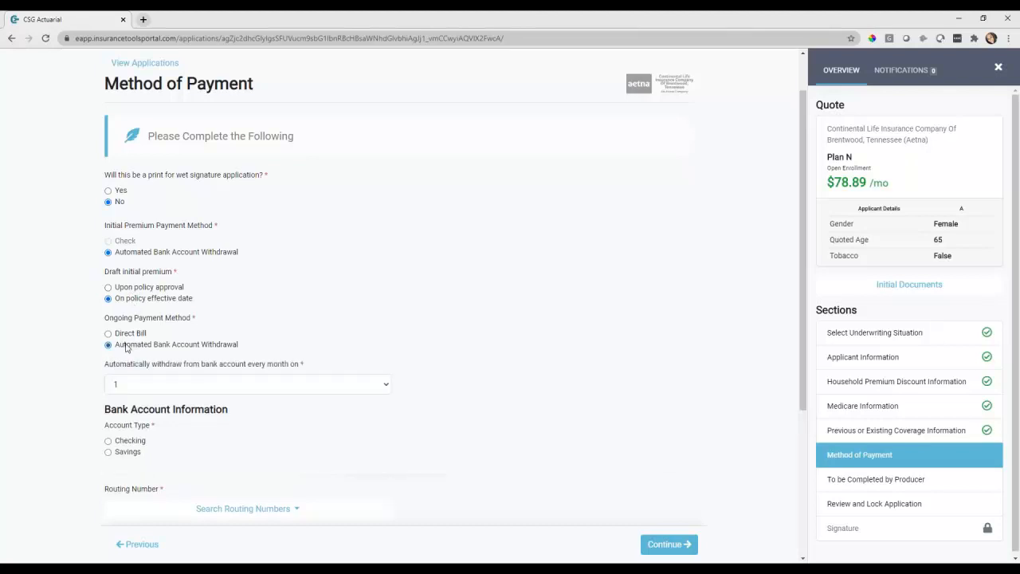
{"action": "scroll", "coordinate": [126, 347], "scroll_direction": "down", "scroll_amount": 1}
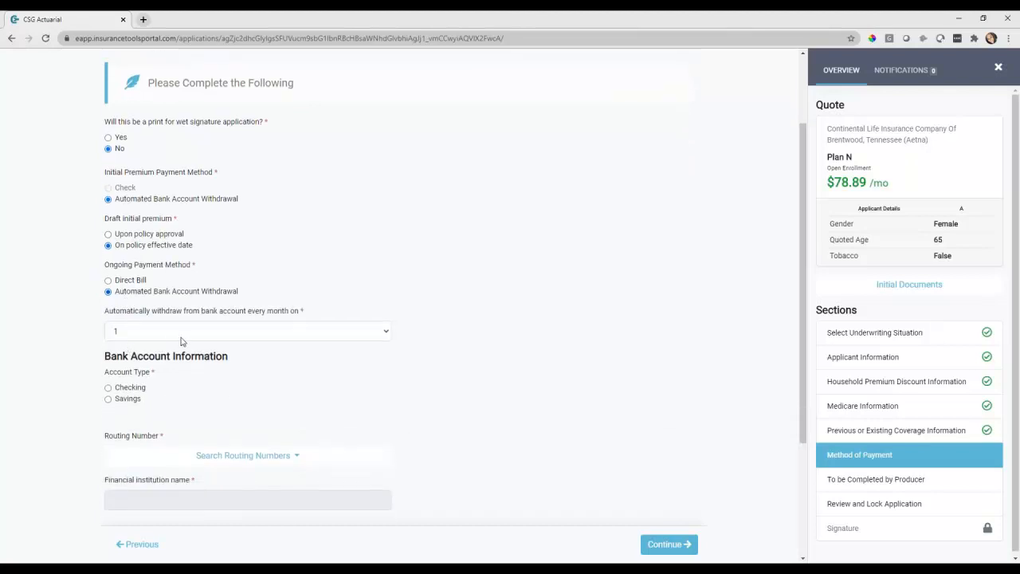
{"action": "left_click", "coordinate": [180, 339]}
{"action": "left_click", "coordinate": [179, 338]}
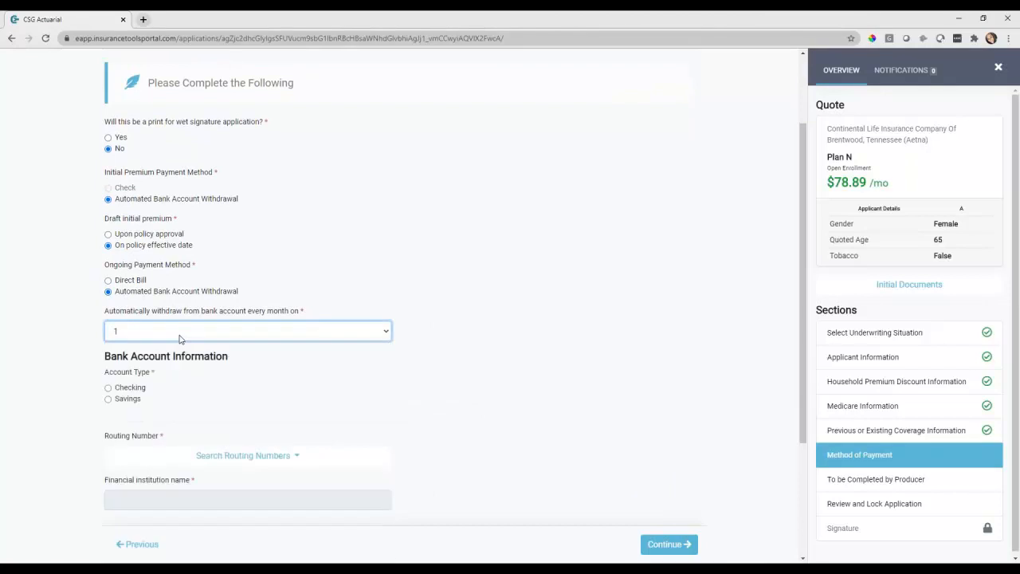
{"action": "scroll", "coordinate": [180, 338], "scroll_direction": "down", "scroll_amount": 1}
{"action": "left_click", "coordinate": [136, 338]}
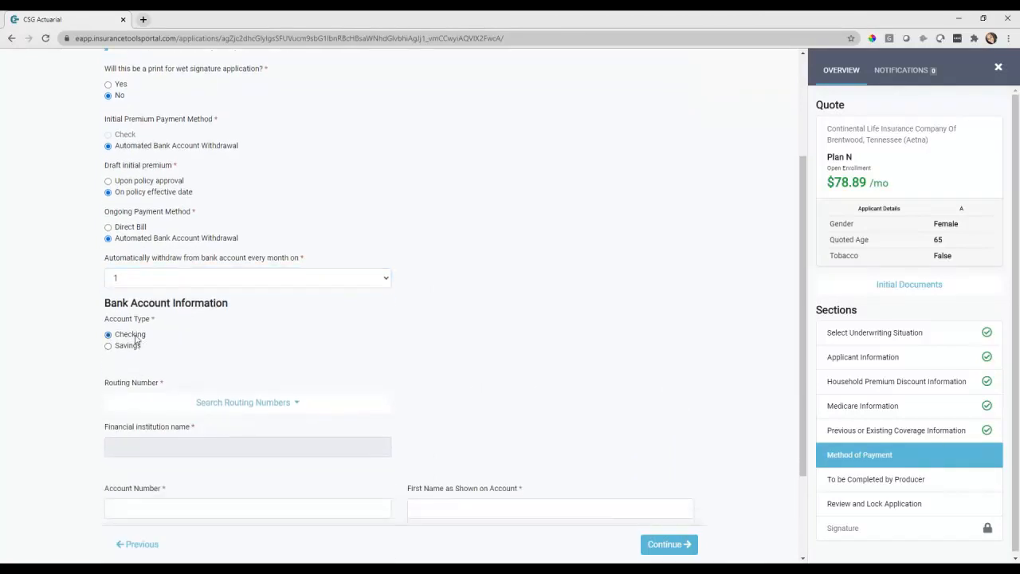
Look up the FIRST NATIONAL BANK routing number and enter the bank account number
{"action": "scroll", "coordinate": [135, 338], "scroll_direction": "down", "scroll_amount": 1}
{"action": "left_click", "coordinate": [236, 352]}
{"action": "left_click", "coordinate": [178, 373]}
{"action": "type", "text": "First national"}
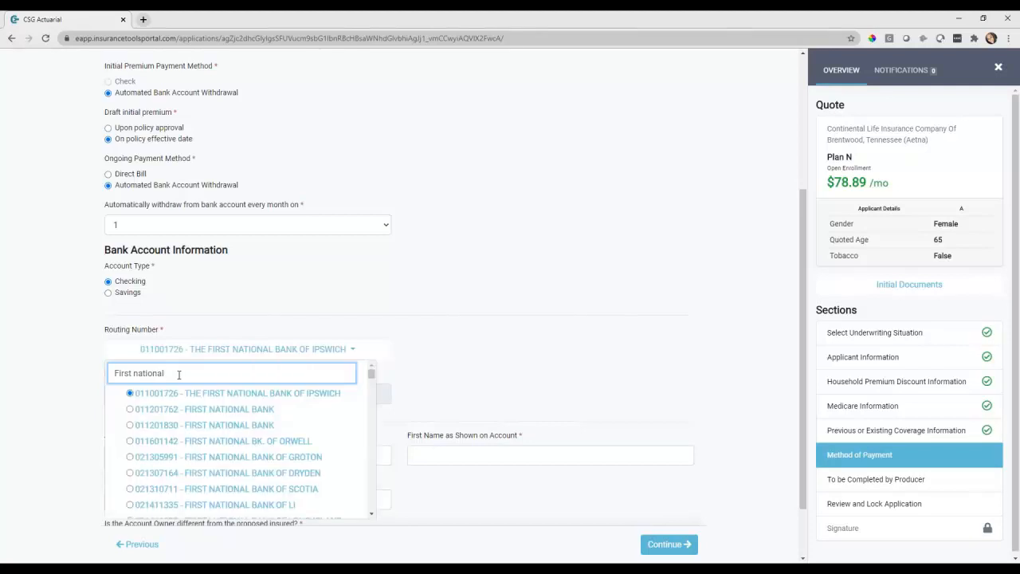
{"action": "left_click", "coordinate": [194, 425]}
{"action": "left_click", "coordinate": [236, 462]}
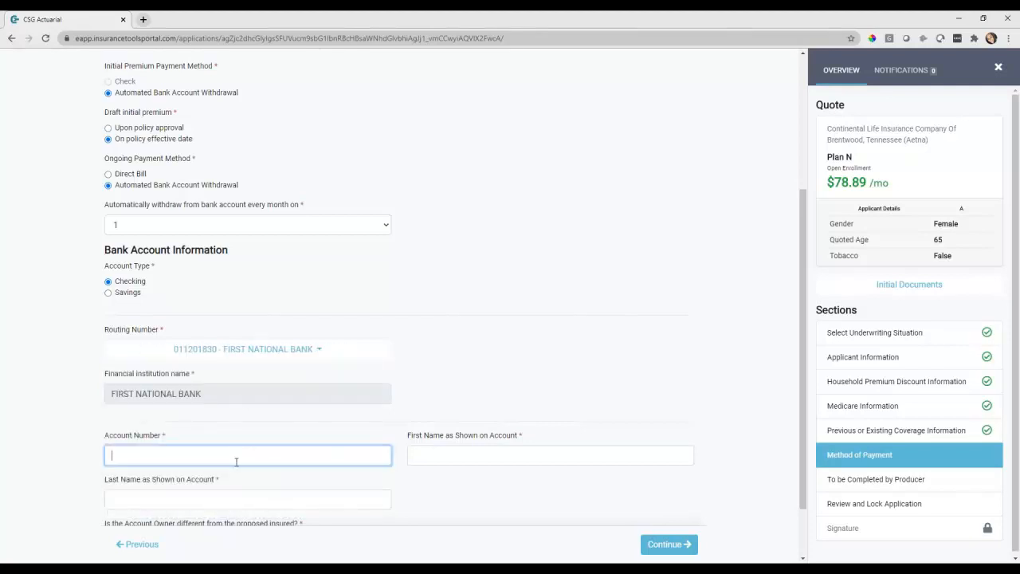
{"action": "type", "text": "123456789"}
Enter the account holder's first and last name, confirm the owner is the insured, and continue
{"action": "scroll", "coordinate": [235, 462], "scroll_direction": "down", "scroll_amount": 2}
{"action": "left_click", "coordinate": [469, 402]}
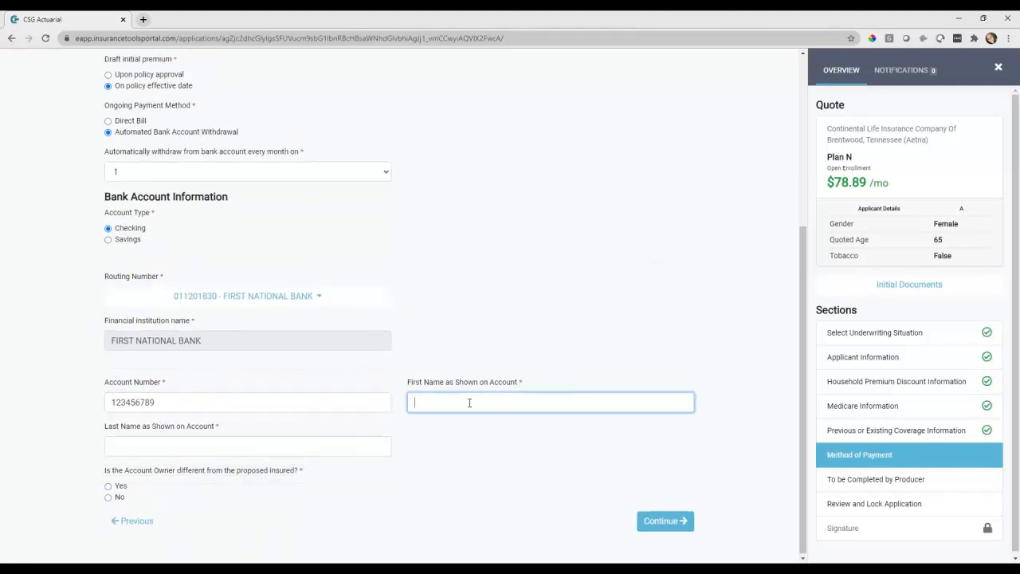
{"action": "type", "text": "Susan"}
{"action": "left_click", "coordinate": [360, 444]}
{"action": "type", "text": "Smith"}
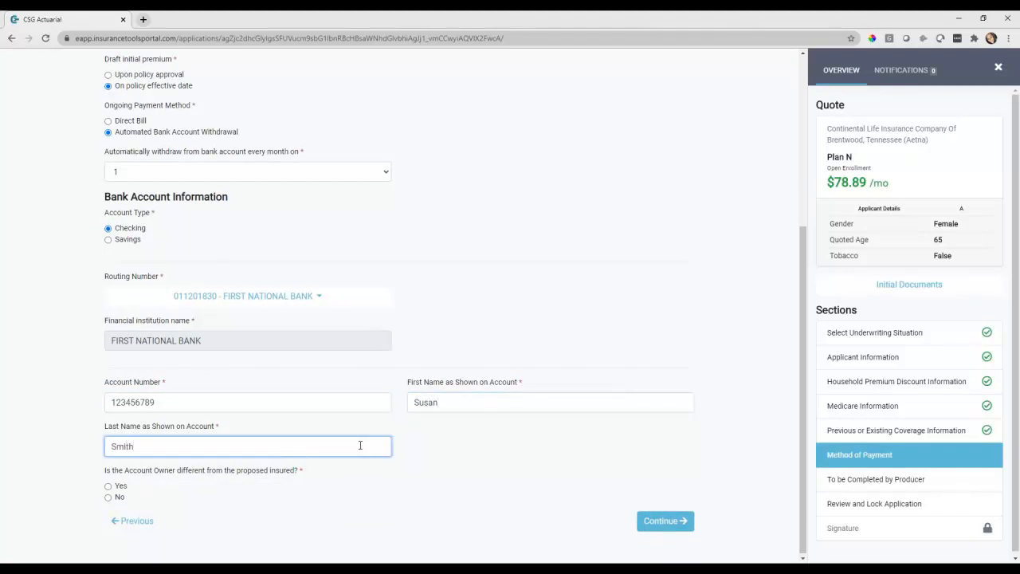
{"action": "left_click", "coordinate": [122, 487]}
{"action": "scroll", "coordinate": [302, 491], "scroll_direction": "down", "scroll_amount": 1}
{"action": "left_click", "coordinate": [126, 407]}
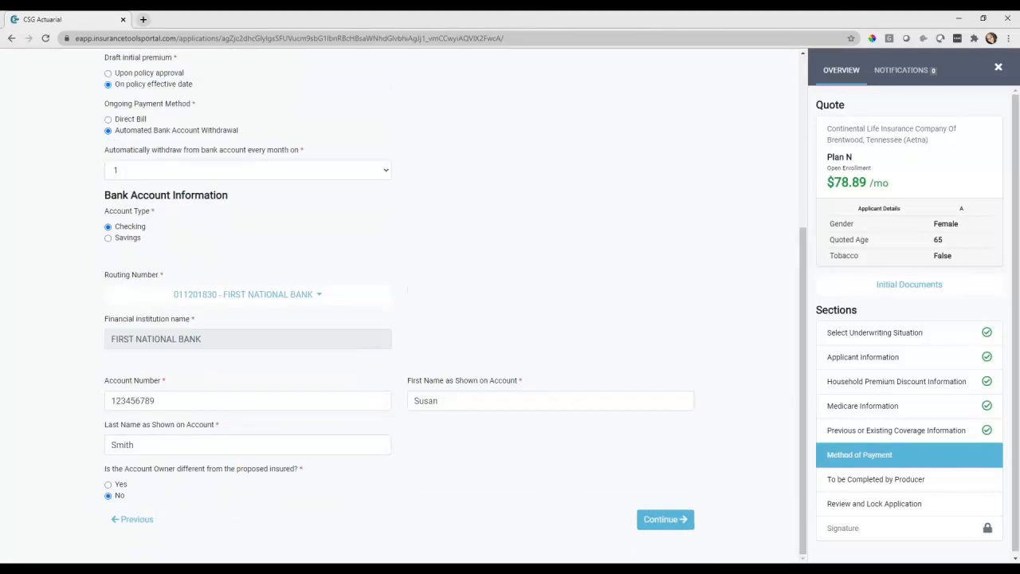
{"action": "left_click", "coordinate": [665, 525]}
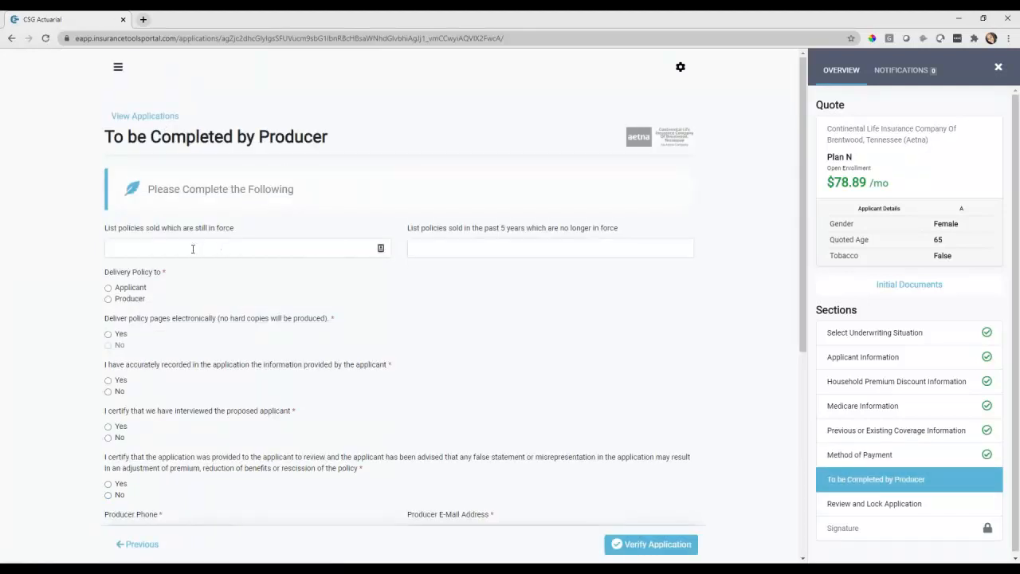
Deliver the policy to the applicant, decline electronic-only delivery, and answer Yes to both certifications
{"action": "left_click", "coordinate": [135, 288]}
{"action": "left_click", "coordinate": [122, 348]}
{"action": "left_click", "coordinate": [119, 381]}
{"action": "scroll", "coordinate": [157, 431], "scroll_direction": "down", "scroll_amount": 1}
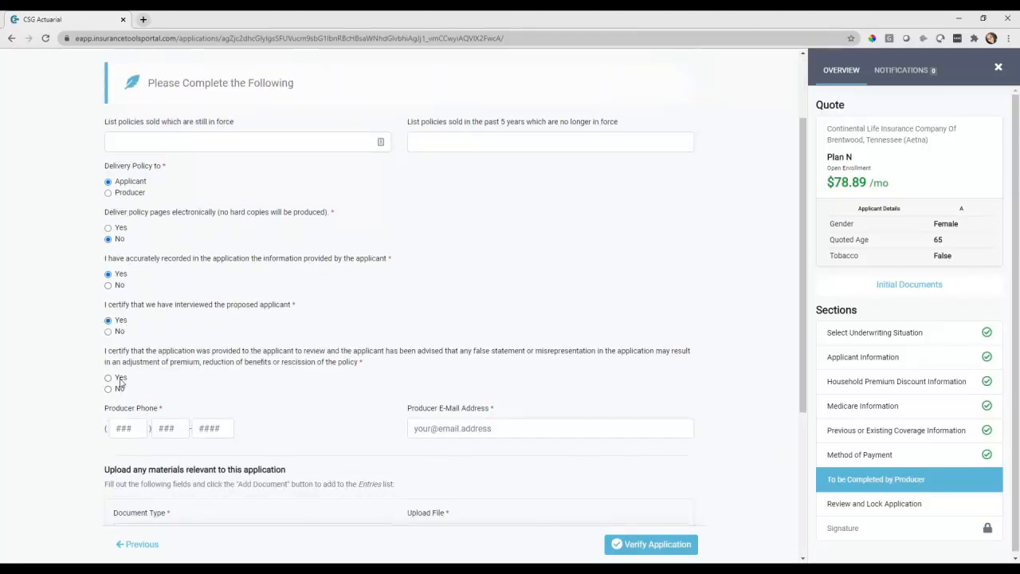
{"action": "left_click", "coordinate": [119, 378]}
Enter the producer's phone and e-mail, decline split commissions, and submit for verification
{"action": "scroll", "coordinate": [169, 398], "scroll_direction": "down", "scroll_amount": 1}
{"action": "left_click", "coordinate": [129, 378]}
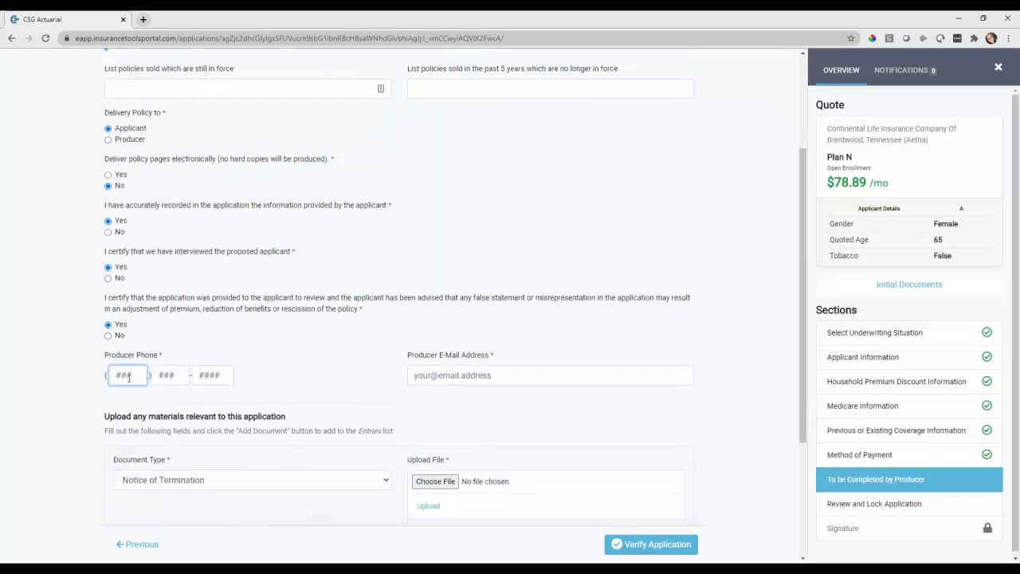
{"action": "type", "text": "402)"}
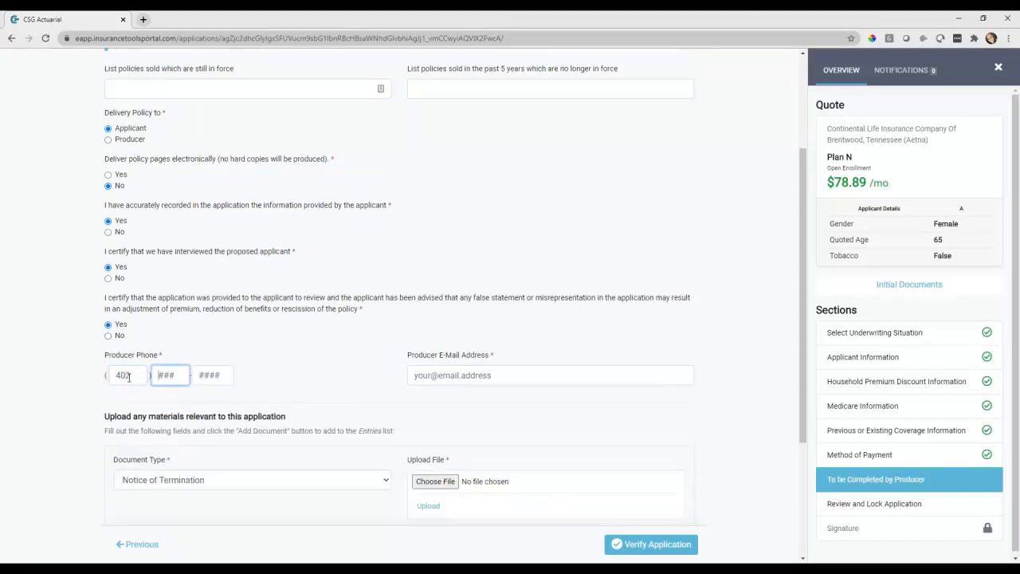
{"action": "type", "text": " 555 - "}
{"action": "type", "text": "5555"}
{"action": "left_click", "coordinate": [428, 376]}
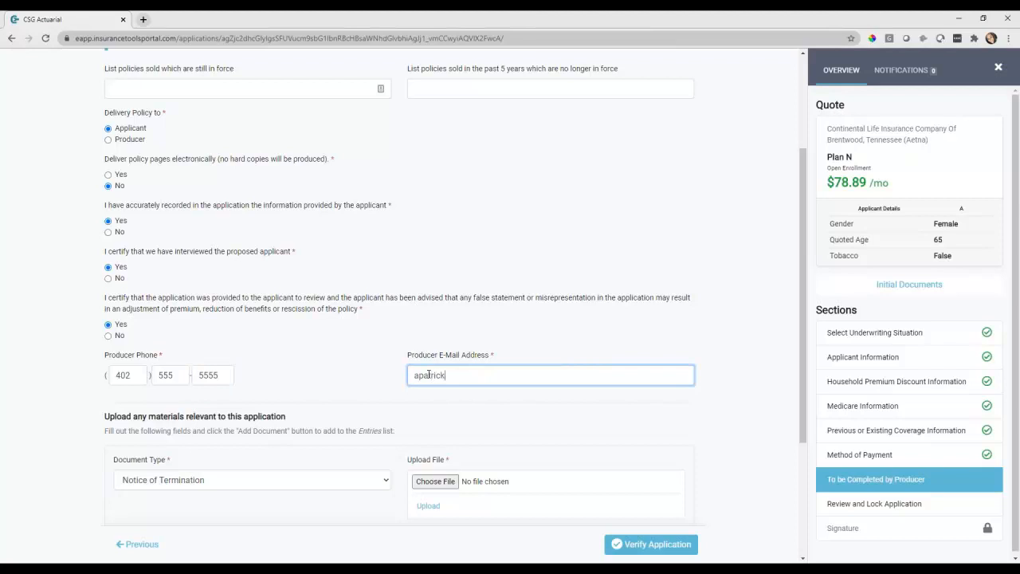
{"action": "scroll", "coordinate": [400, 384], "scroll_direction": "down", "scroll_amount": 1}
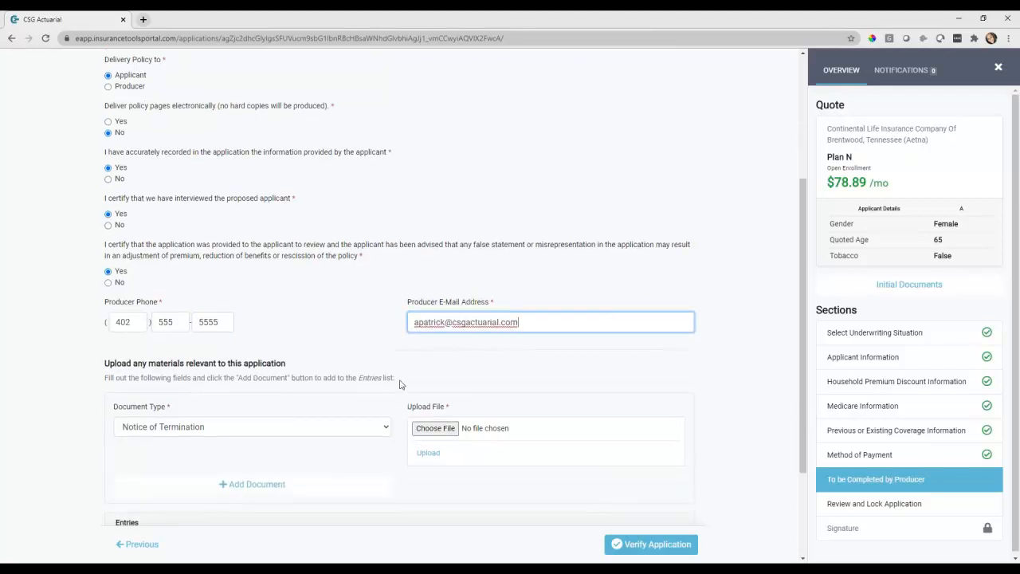
{"action": "scroll", "coordinate": [425, 403], "scroll_direction": "down", "scroll_amount": 2}
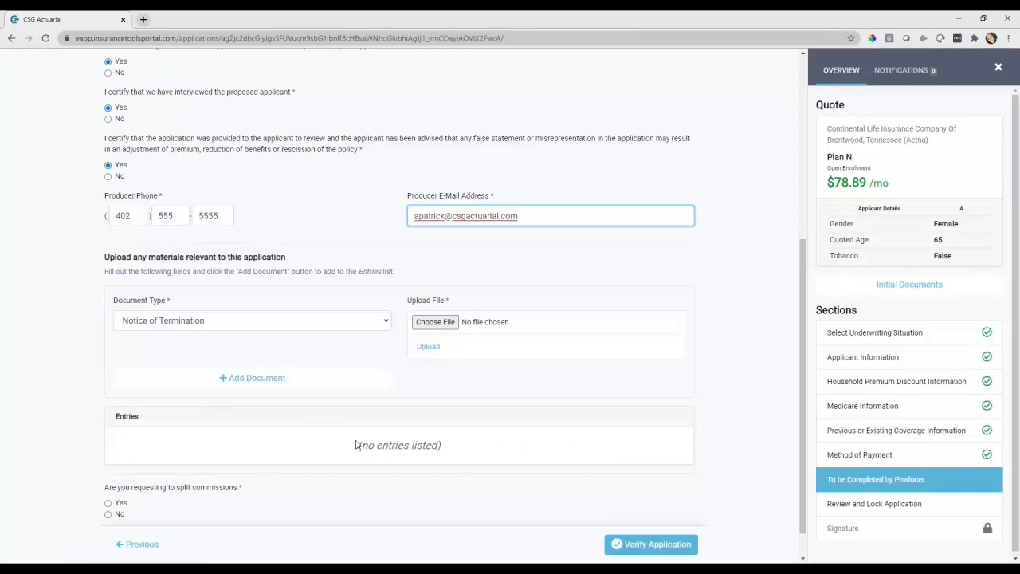
{"action": "scroll", "coordinate": [343, 451], "scroll_direction": "down", "scroll_amount": 1}
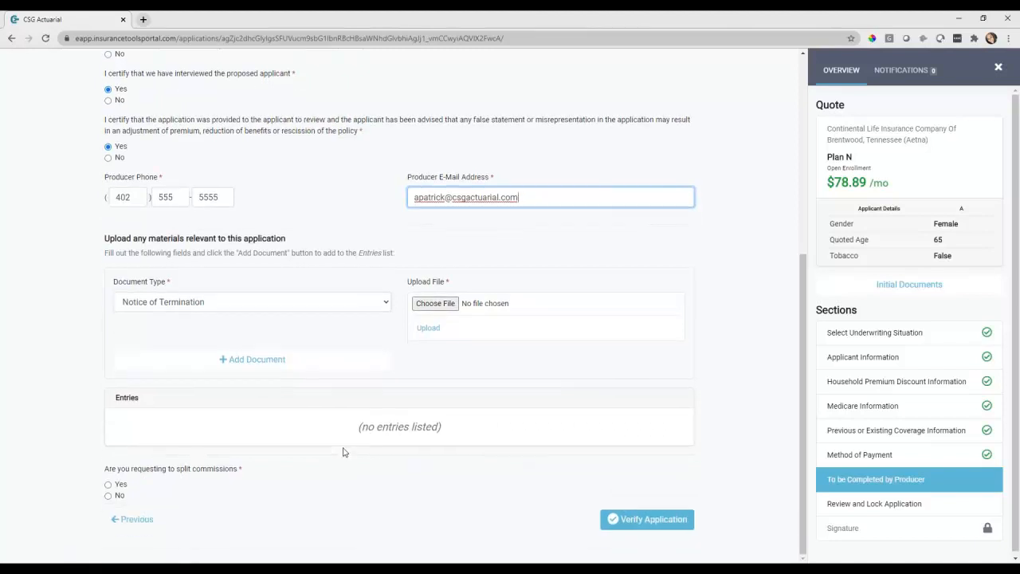
{"action": "left_click", "coordinate": [120, 496]}
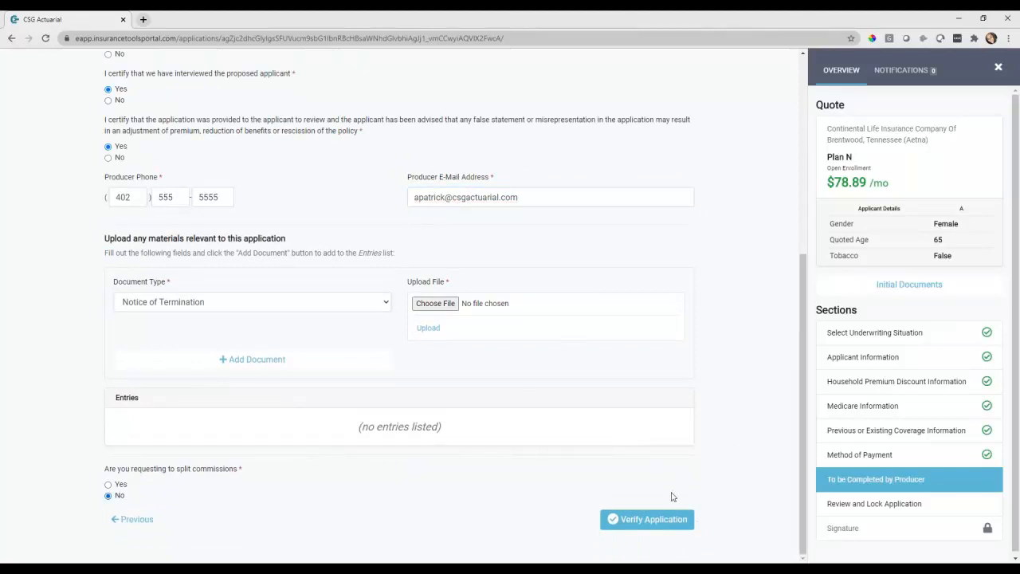
{"action": "left_click", "coordinate": [650, 522]}
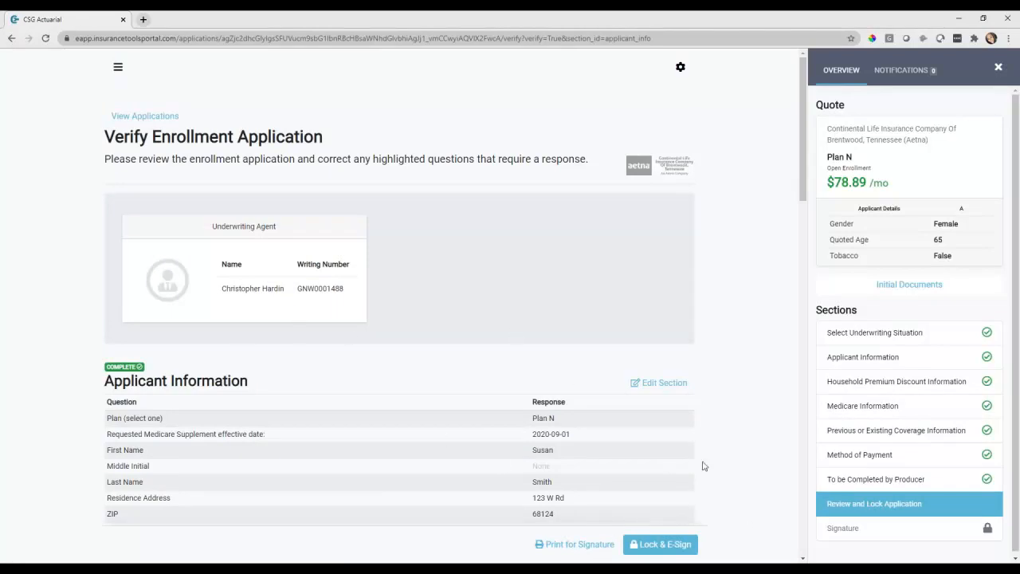
Scroll through the Verify Enrollment Application summary down to the producer section
{"action": "scroll", "coordinate": [492, 409], "scroll_direction": "down", "scroll_amount": 1}
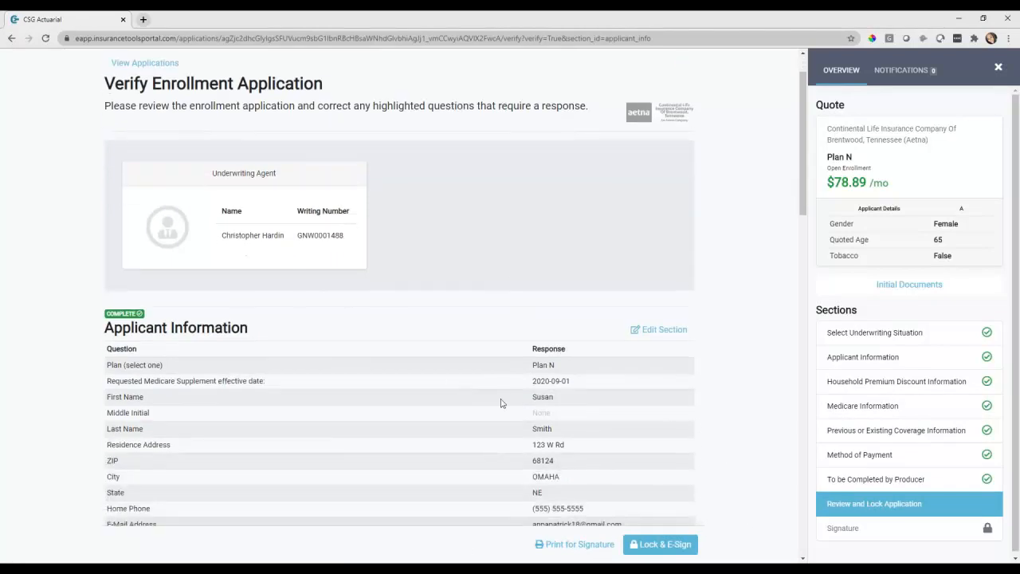
{"action": "scroll", "coordinate": [417, 387], "scroll_direction": "down", "scroll_amount": 1}
{"action": "scroll", "coordinate": [504, 335], "scroll_direction": "down", "scroll_amount": 1}
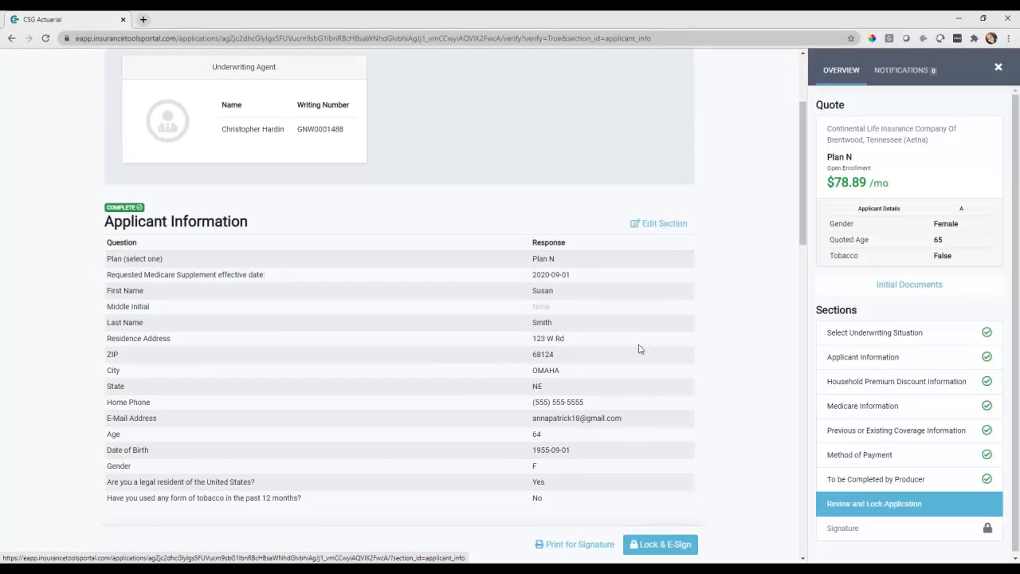
{"action": "scroll", "coordinate": [637, 348], "scroll_direction": "down", "scroll_amount": 4}
{"action": "scroll", "coordinate": [638, 345], "scroll_direction": "down", "scroll_amount": 8}
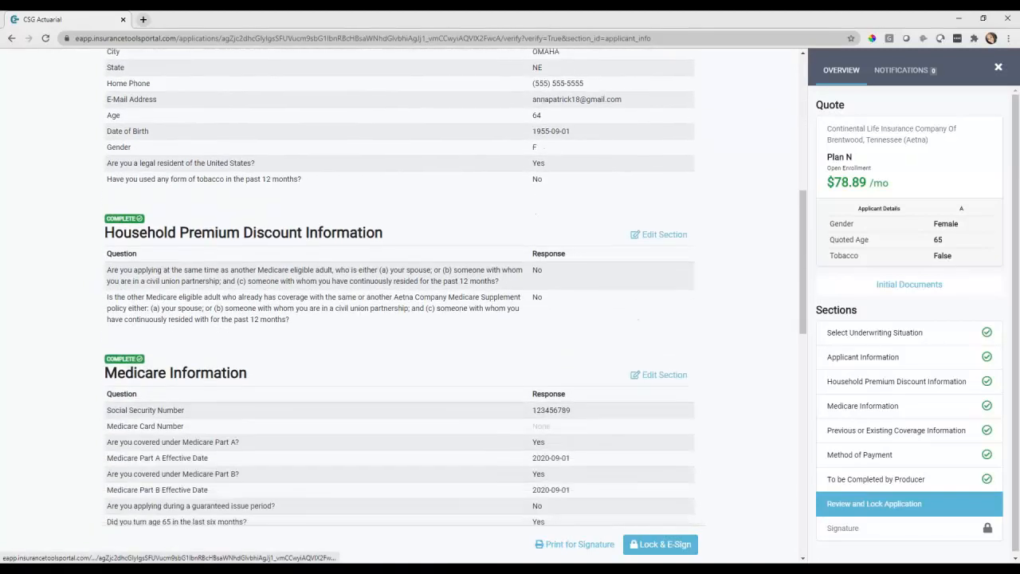
{"action": "scroll", "coordinate": [469, 236], "scroll_direction": "down", "scroll_amount": 9}
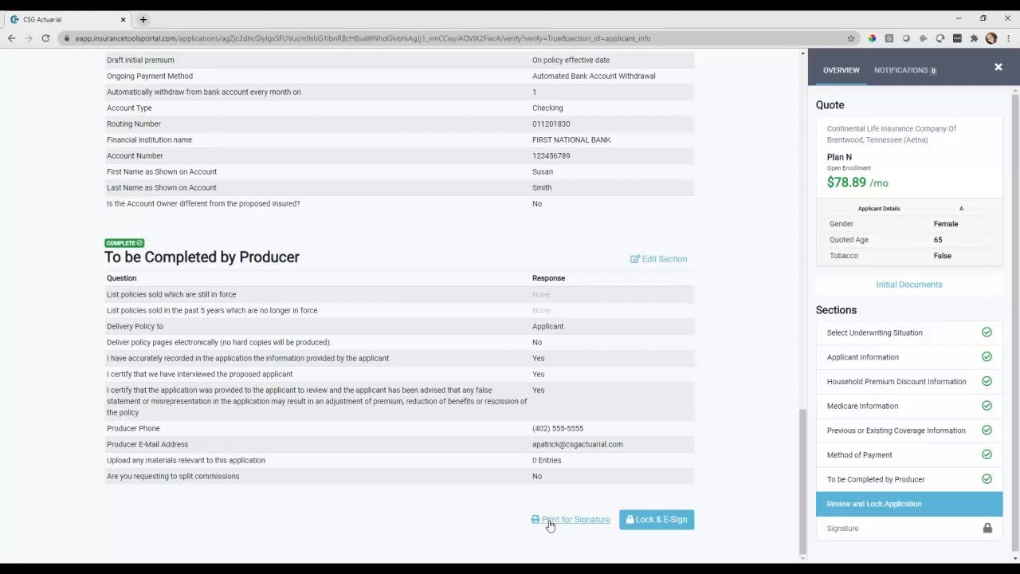
Lock the application, accept the electronic signature consent with I Agree, and continue
{"action": "left_click", "coordinate": [669, 524]}
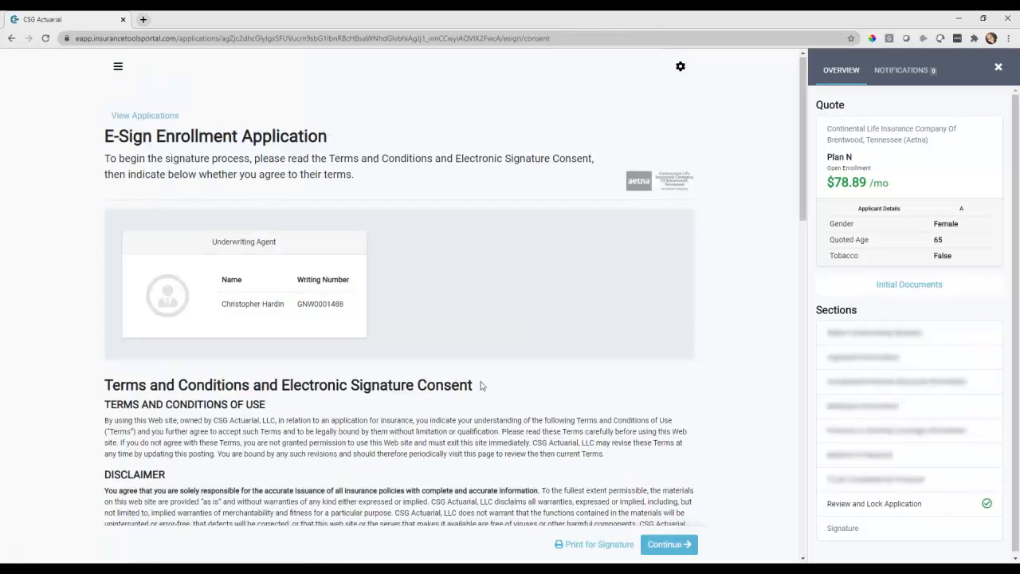
{"action": "scroll", "coordinate": [478, 398], "scroll_direction": "down", "scroll_amount": 10}
{"action": "scroll", "coordinate": [444, 350], "scroll_direction": "down", "scroll_amount": 5}
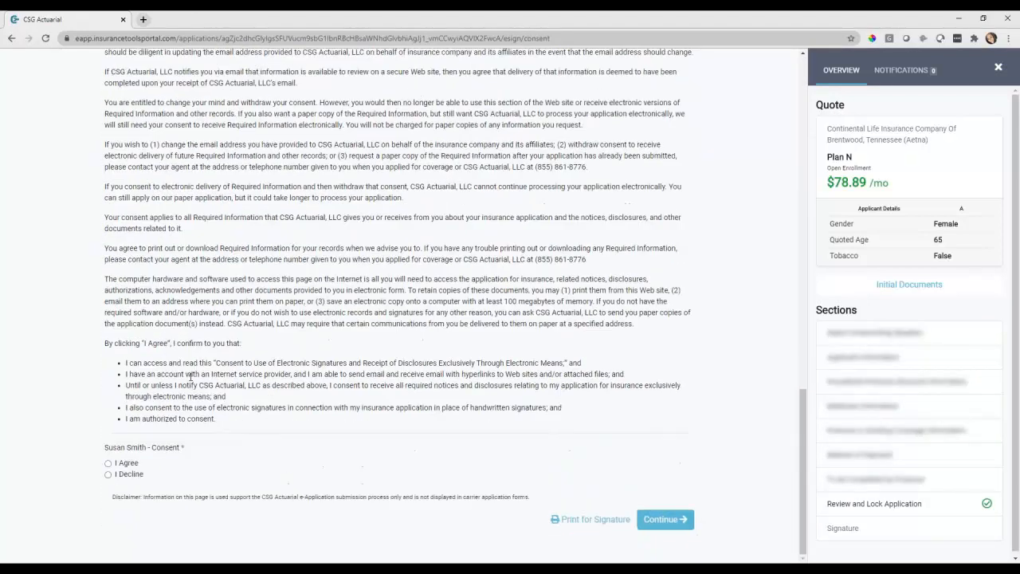
{"action": "left_click", "coordinate": [126, 464]}
{"action": "left_click", "coordinate": [665, 519]}
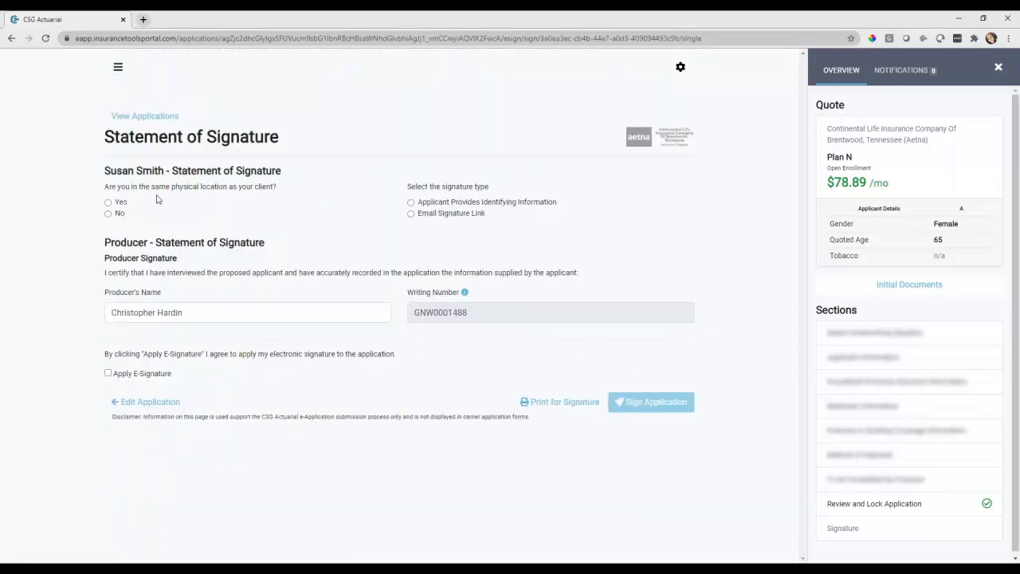
Confirm same location with identifying-information signing, then review Outline of Coverage, Guide, and Terms and Disclosures
{"action": "left_click", "coordinate": [121, 204]}
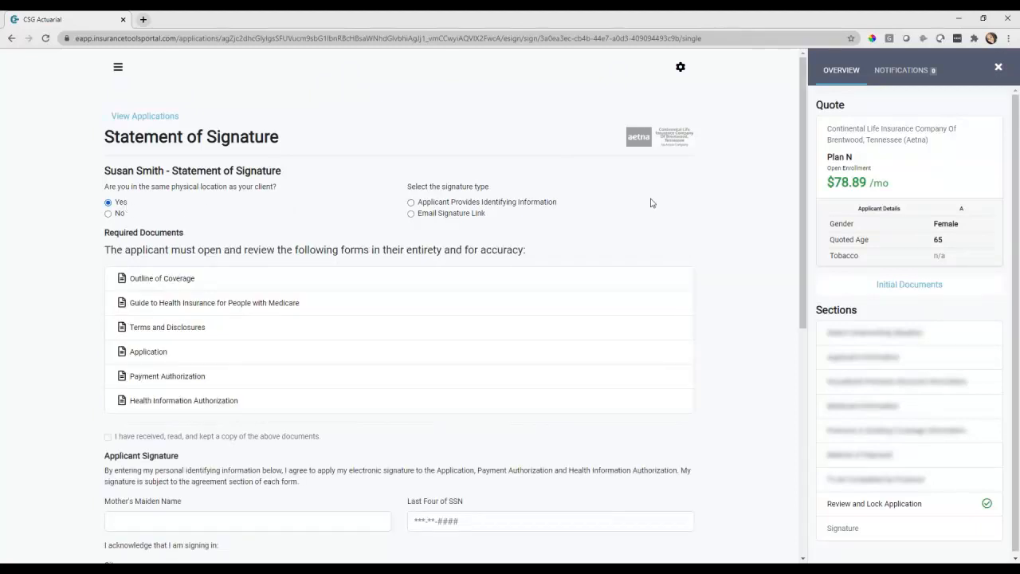
{"action": "left_click", "coordinate": [539, 206]}
{"action": "left_click", "coordinate": [170, 282]}
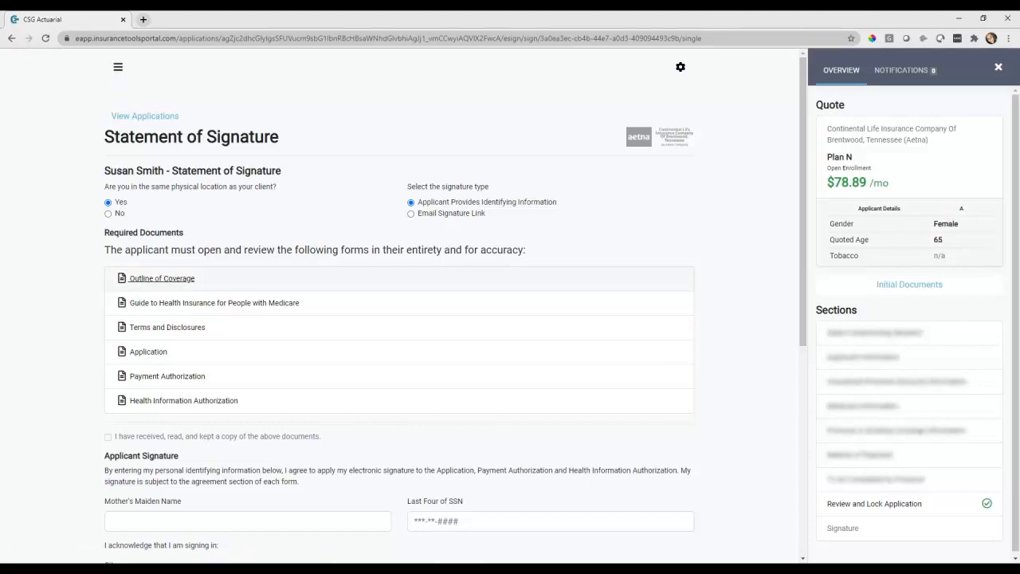
{"action": "left_click", "coordinate": [39, 19]}
{"action": "left_click", "coordinate": [175, 307]}
{"action": "left_click", "coordinate": [44, 19]}
{"action": "left_click", "coordinate": [163, 327]}
{"action": "left_click", "coordinate": [78, 18]}
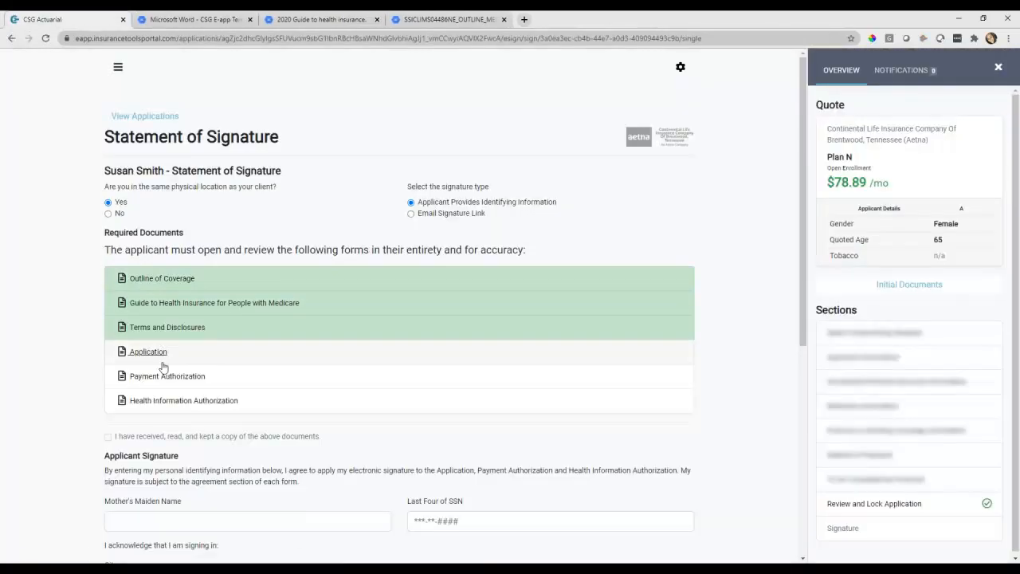
Review the Application, Payment Authorization and Health Information Authorization forms, then tick the received-and-read acknowledgement
{"action": "left_click", "coordinate": [159, 355]}
{"action": "left_click", "coordinate": [76, 19]}
{"action": "left_click", "coordinate": [183, 373]}
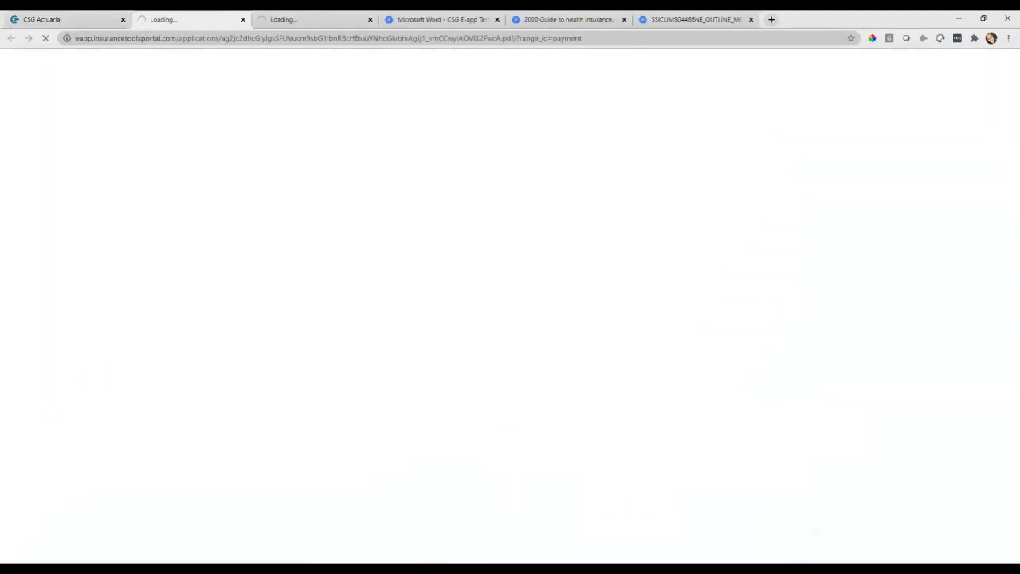
{"action": "left_click", "coordinate": [76, 19]}
{"action": "left_click", "coordinate": [167, 400]}
{"action": "left_click", "coordinate": [44, 19]}
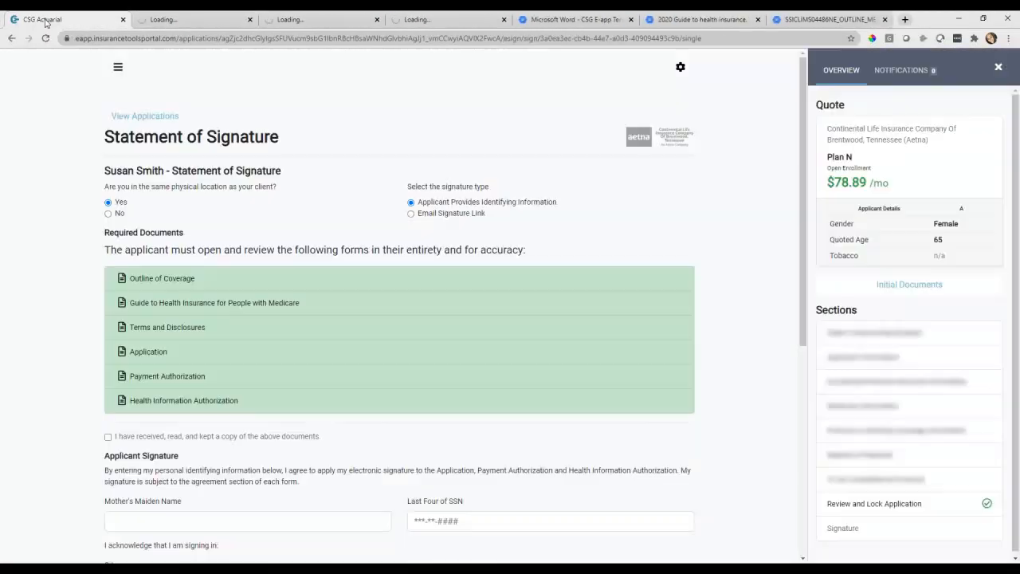
{"action": "left_click", "coordinate": [107, 437]}
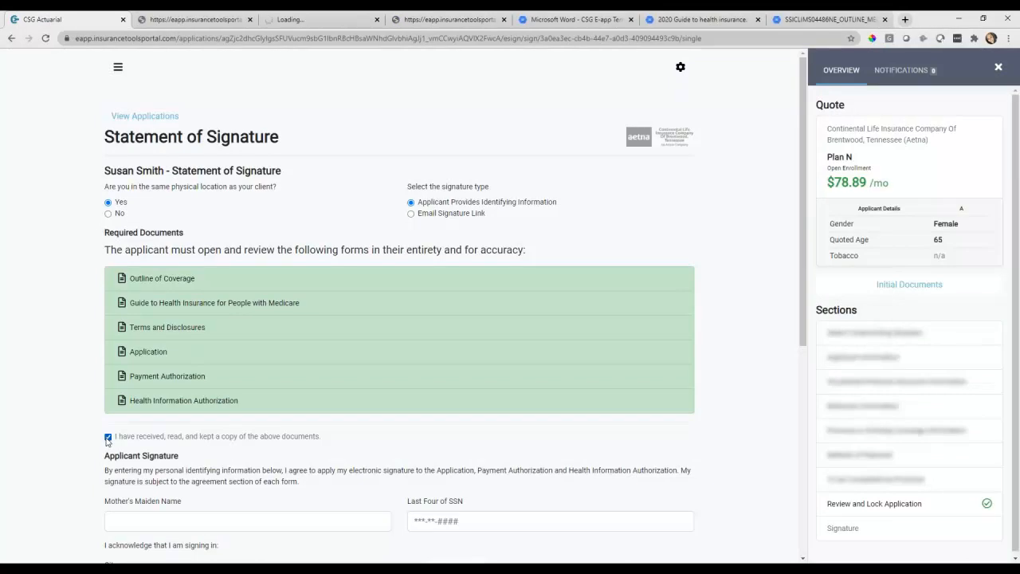
Look over the Application PDF, then close the five extra document tabs
{"action": "left_click", "coordinate": [460, 22]}
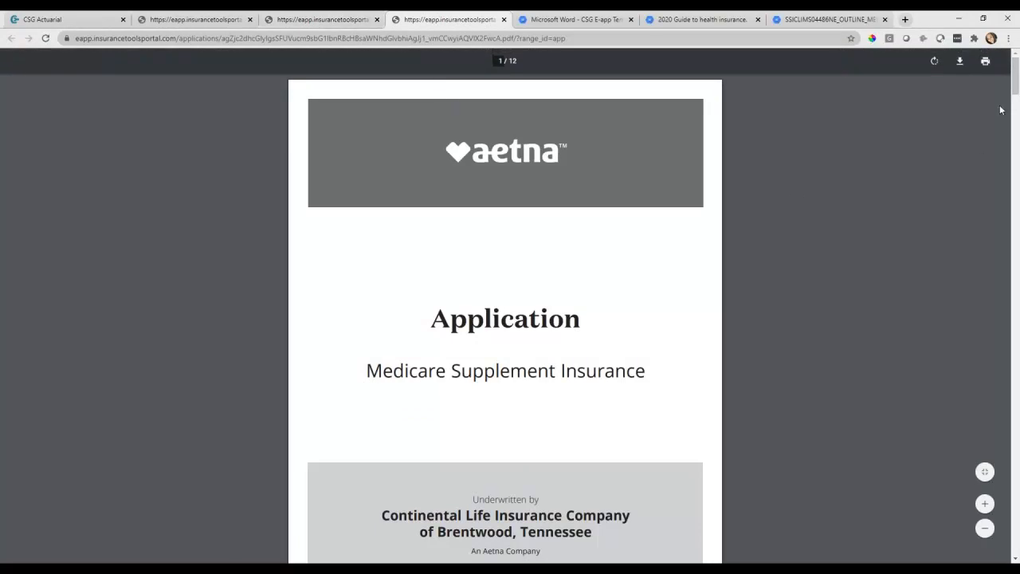
{"action": "left_click_drag", "start_coordinate": [1013, 76], "coordinate": [1016, 170]}
{"action": "left_click", "coordinate": [92, 22]}
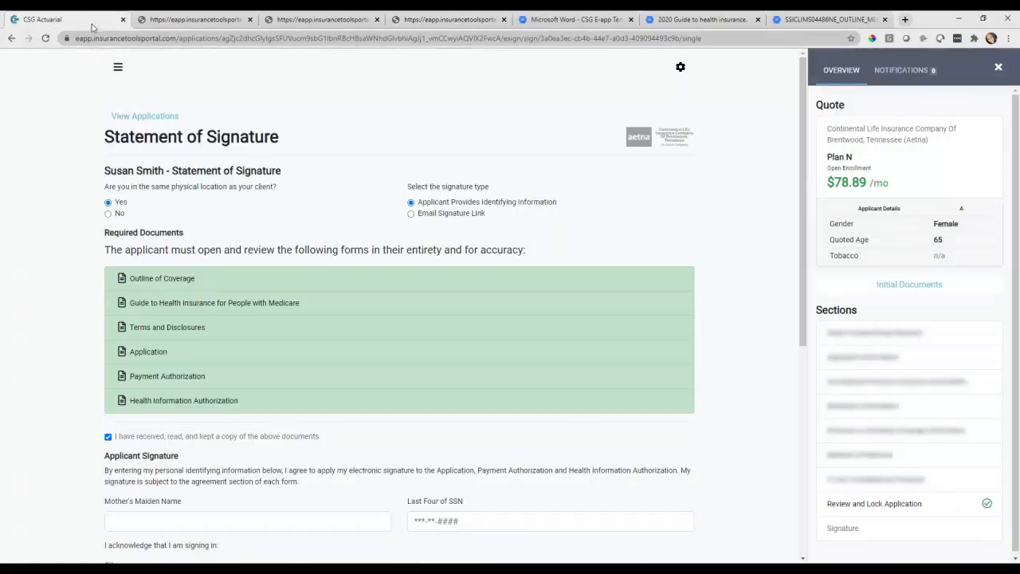
{"action": "left_click", "coordinate": [251, 20]}
{"action": "left_click", "coordinate": [252, 20]}
{"action": "left_click", "coordinate": [256, 19]}
{"action": "left_click", "coordinate": [256, 20]}
{"action": "left_click", "coordinate": [256, 20]}
{"action": "left_click", "coordinate": [255, 20]}
Enter the mother's maiden name and SSN last four, then tick applicant and producer e-signatures
{"action": "scroll", "coordinate": [321, 309], "scroll_direction": "down", "scroll_amount": 2}
{"action": "left_click", "coordinate": [129, 362]}
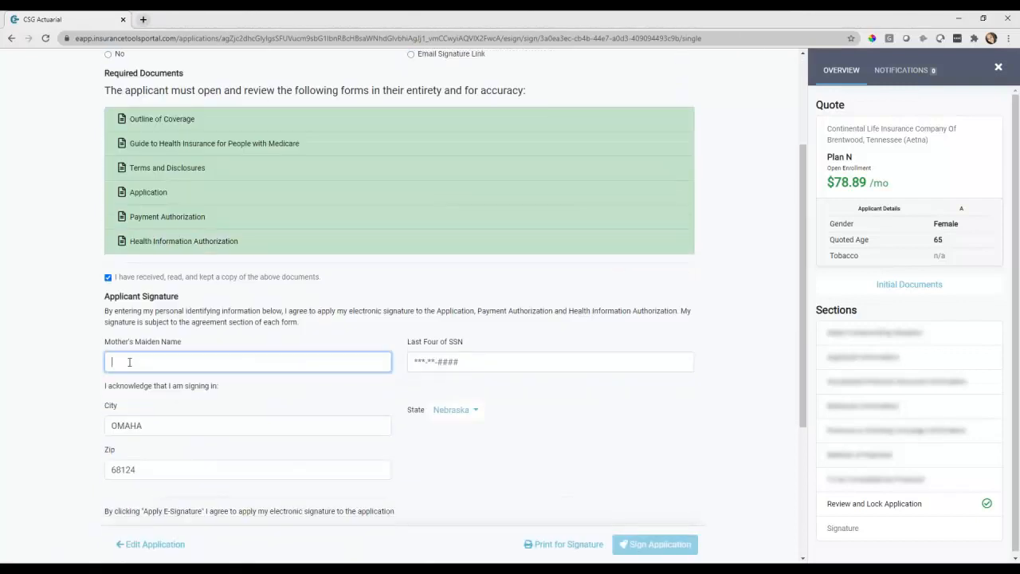
{"action": "type", "text": "Wilson"}
{"action": "key", "text": "Tab"}
{"action": "type", "text": "1234"}
{"action": "scroll", "coordinate": [192, 390], "scroll_direction": "down", "scroll_amount": 2}
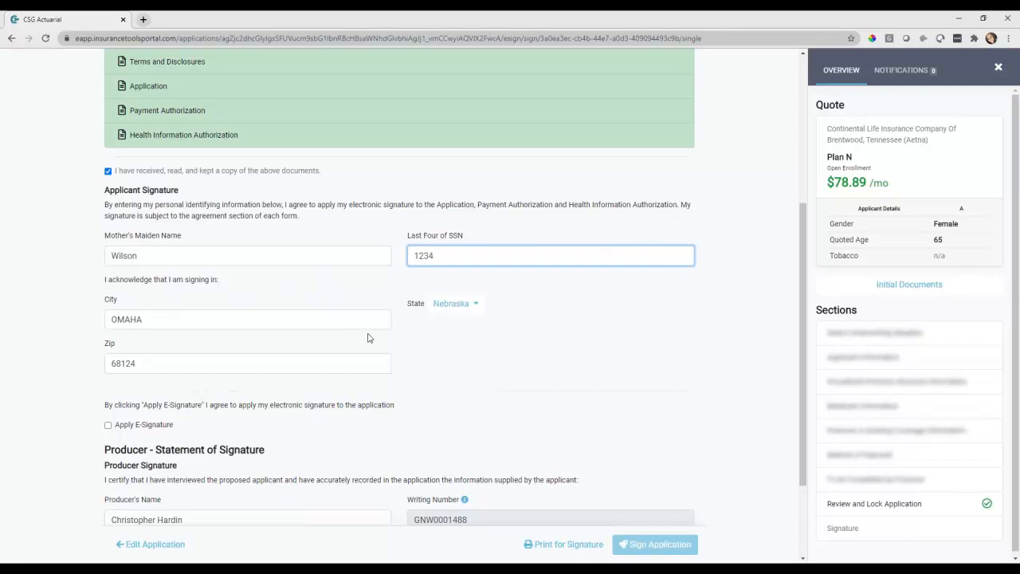
{"action": "left_click", "coordinate": [158, 427]}
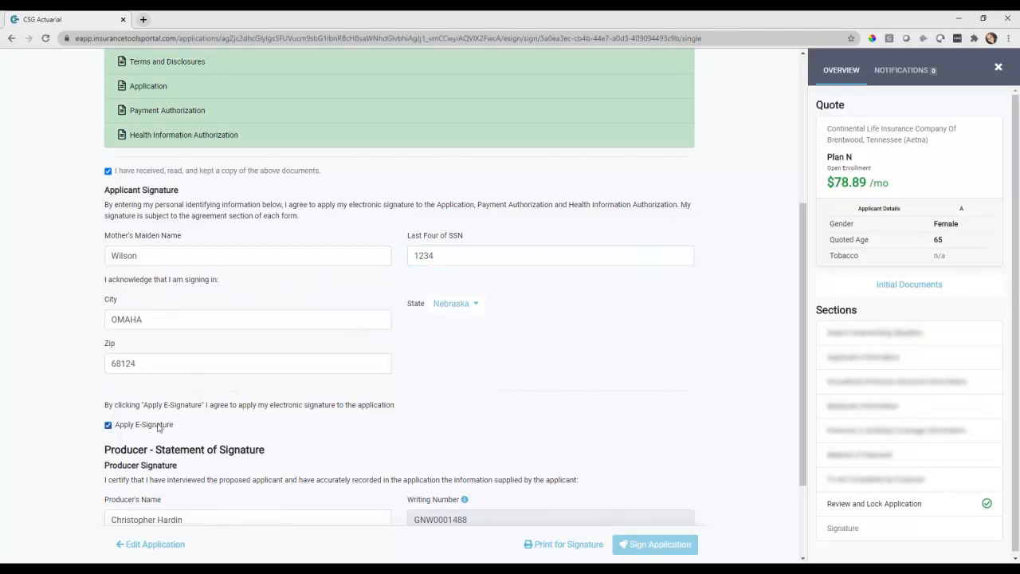
{"action": "scroll", "coordinate": [291, 426], "scroll_direction": "down", "scroll_amount": 2}
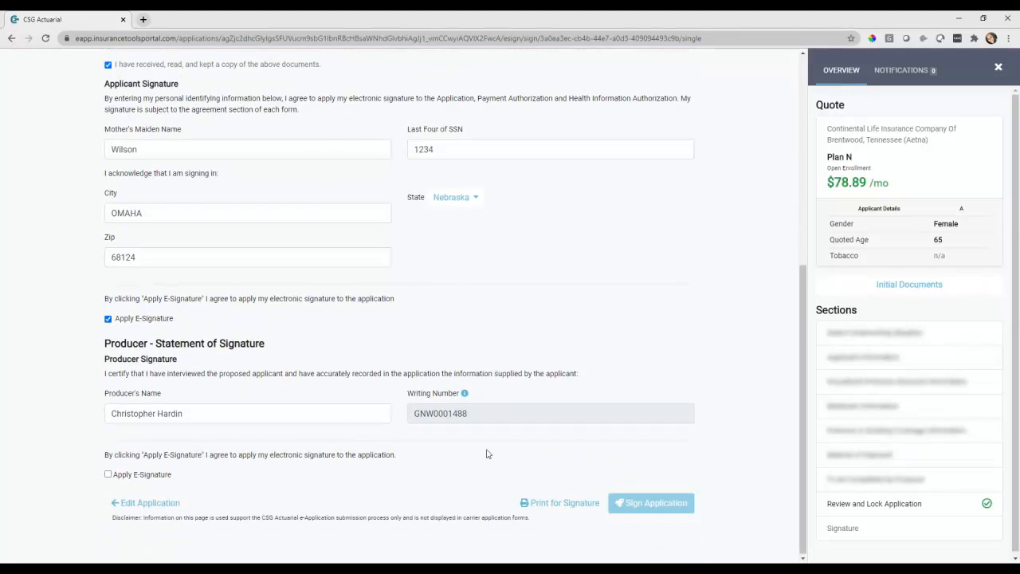
{"action": "left_click", "coordinate": [127, 476]}
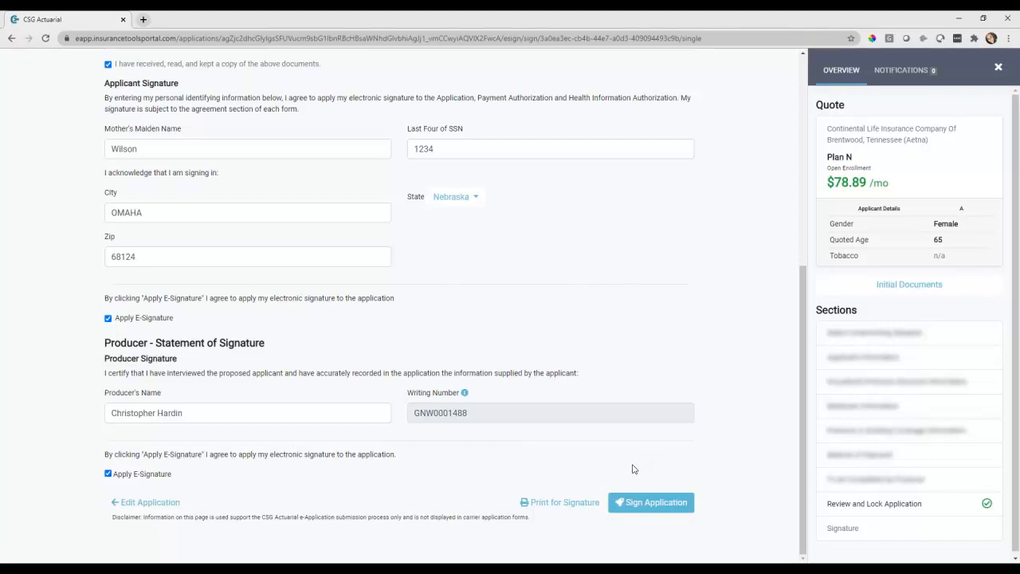
{"action": "scroll", "coordinate": [548, 333], "scroll_direction": "up", "scroll_amount": 5}
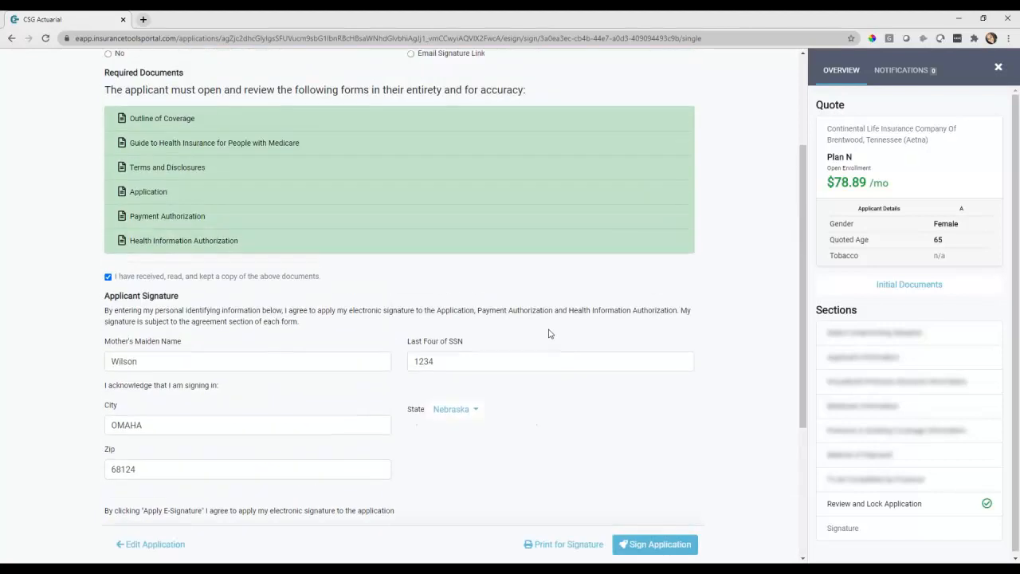
Mark the client as not physically present, choose Email Signature Link, and sign the application
{"action": "left_click", "coordinate": [119, 215]}
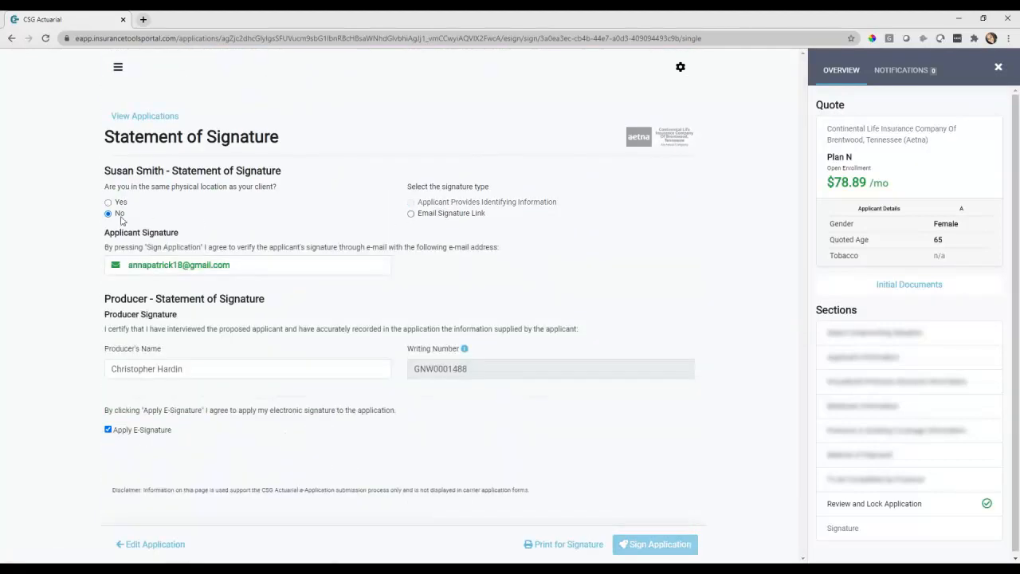
{"action": "left_click", "coordinate": [453, 215]}
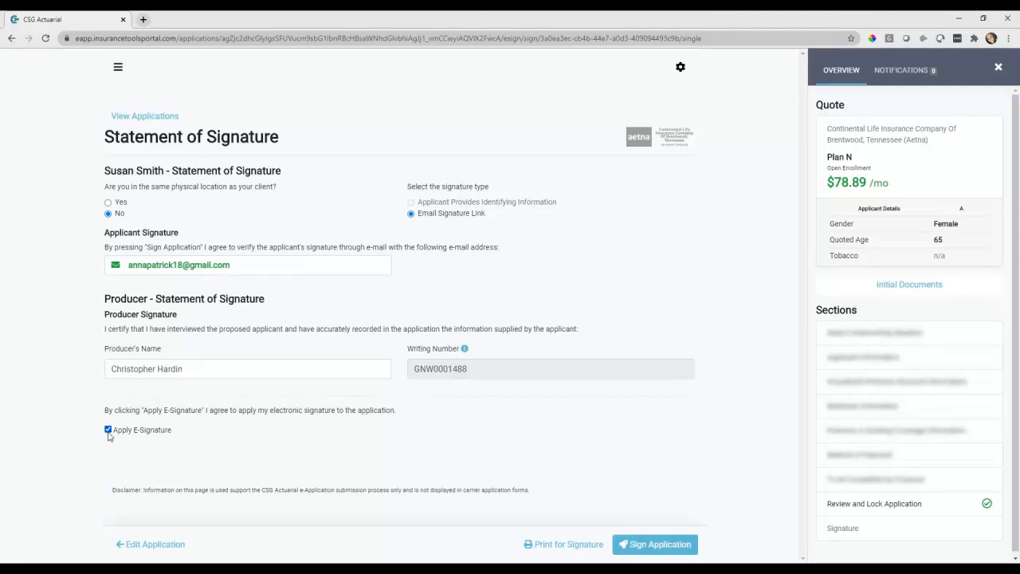
{"action": "left_click", "coordinate": [658, 548]}
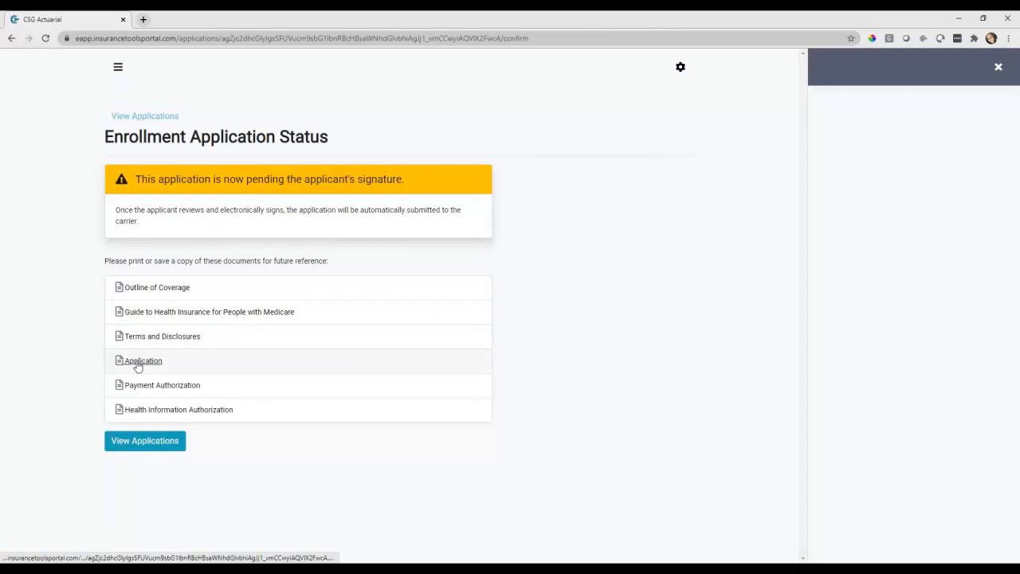
Open the applications list, then bring the Gmail window into view
{"action": "left_click", "coordinate": [145, 449]}
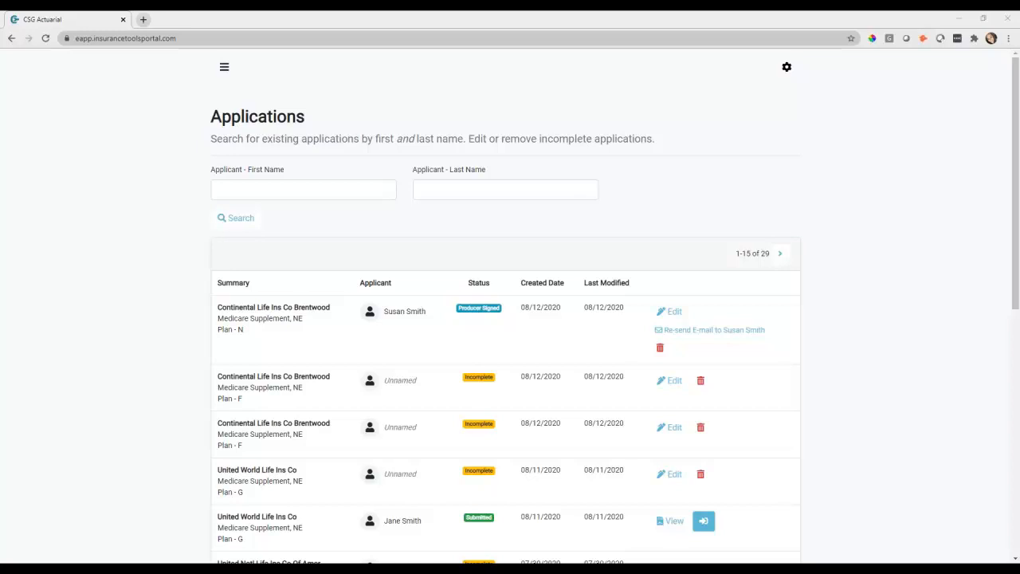
{"action": "left_click_drag", "start_coordinate": [1019, 152], "coordinate": [479, 143]}
Maximize Gmail, open the E-App verification e-mail, copy its code, and follow the verify link
{"action": "left_click", "coordinate": [858, 135]}
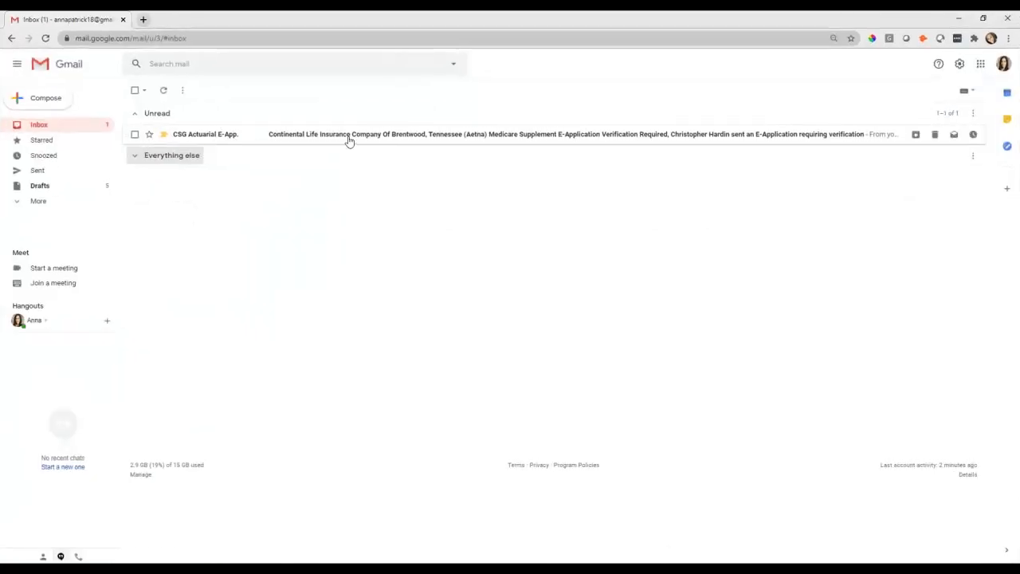
{"action": "left_click", "coordinate": [348, 141]}
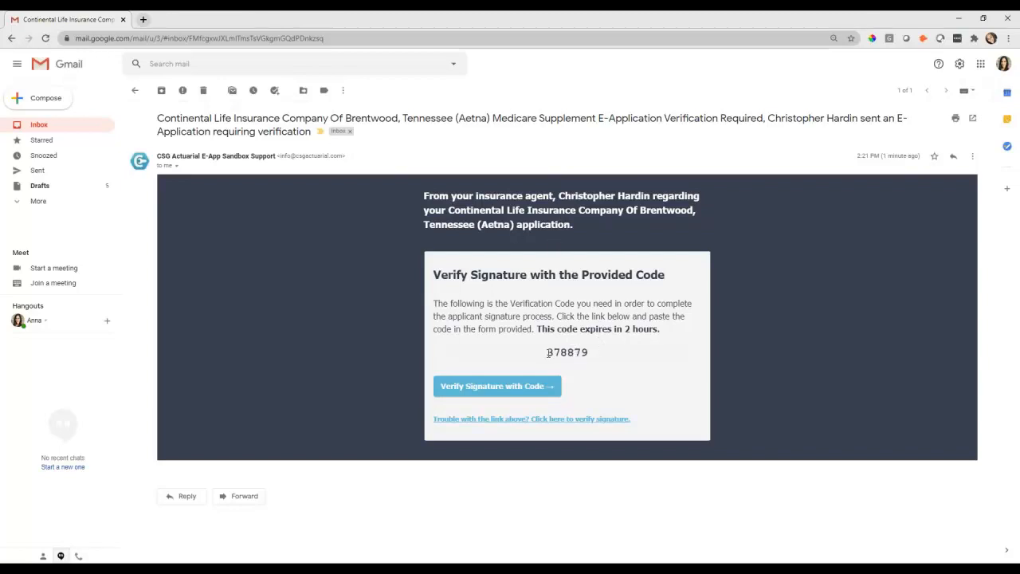
{"action": "left_click_drag", "start_coordinate": [547, 352], "coordinate": [593, 360]}
{"action": "right_click", "coordinate": [577, 352]}
{"action": "left_click", "coordinate": [594, 362]}
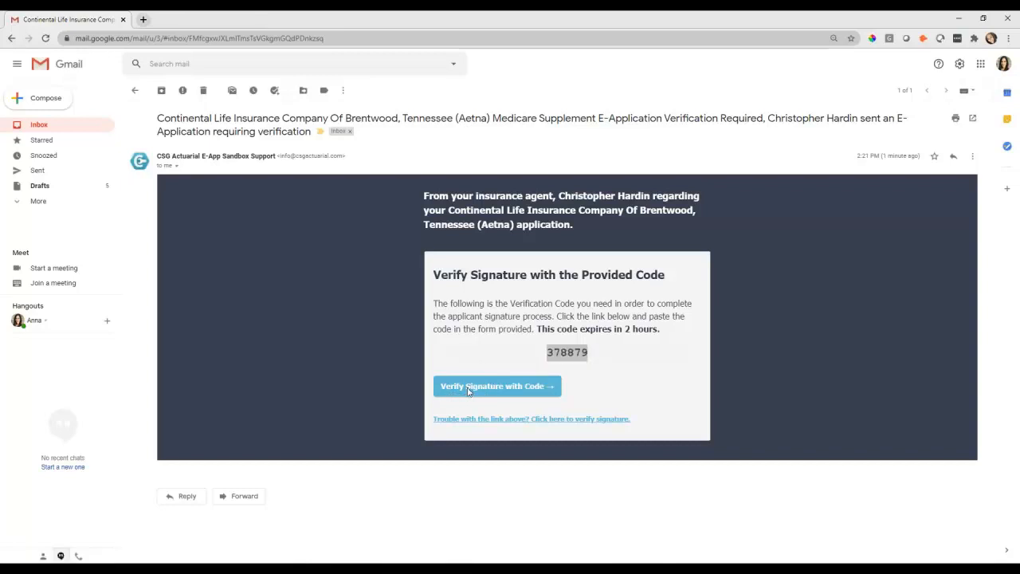
{"action": "left_click", "coordinate": [468, 389]}
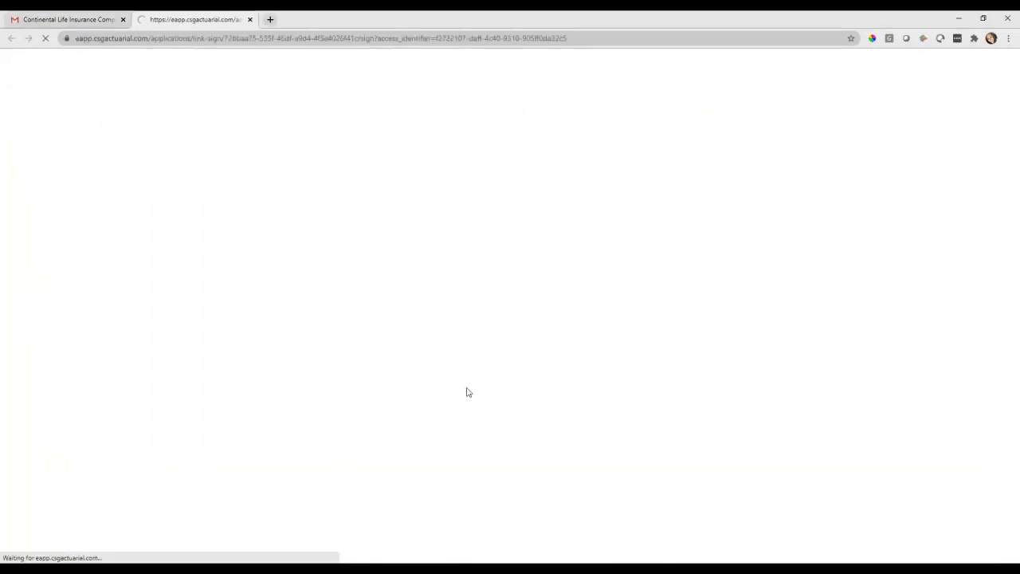
Paste the emailed code, select the applicant's birth month and year, verify, and agree to the terms
{"action": "left_click", "coordinate": [315, 221]}
{"action": "key", "text": "ctrl+v"}
{"action": "left_click", "coordinate": [505, 221]}
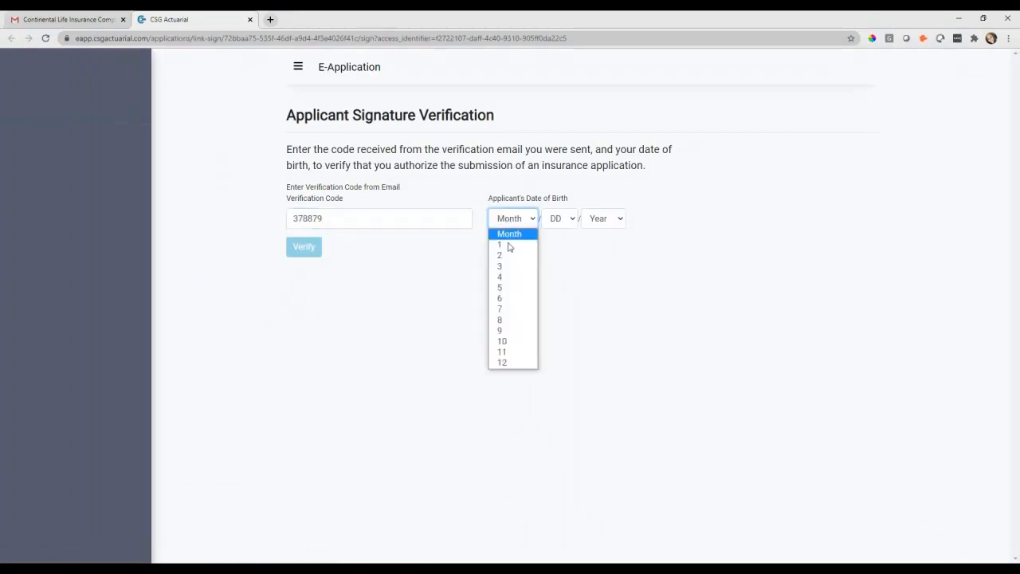
{"action": "left_click", "coordinate": [507, 331]}
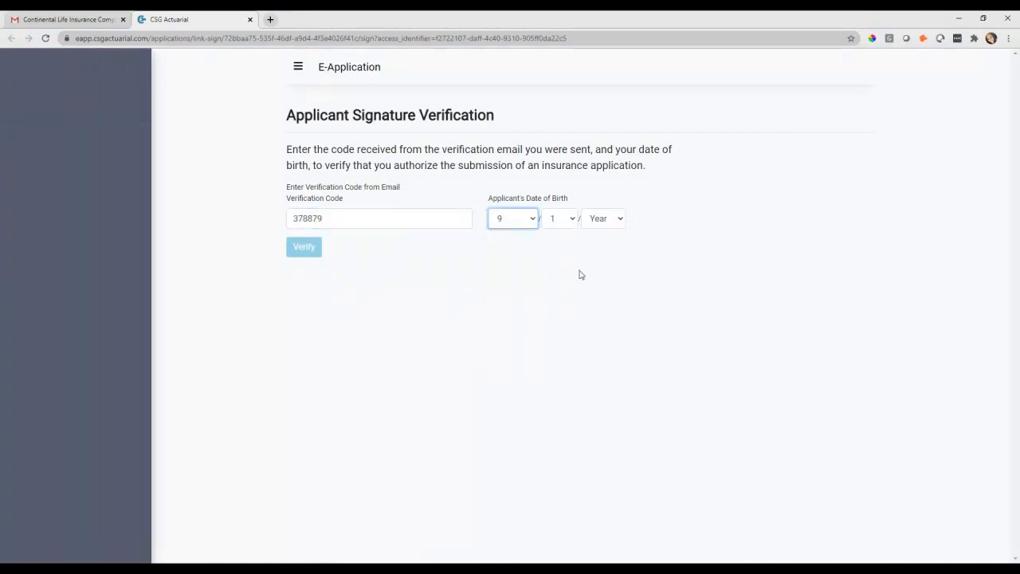
{"action": "left_click", "coordinate": [605, 221]}
{"action": "type", "text": "1955"}
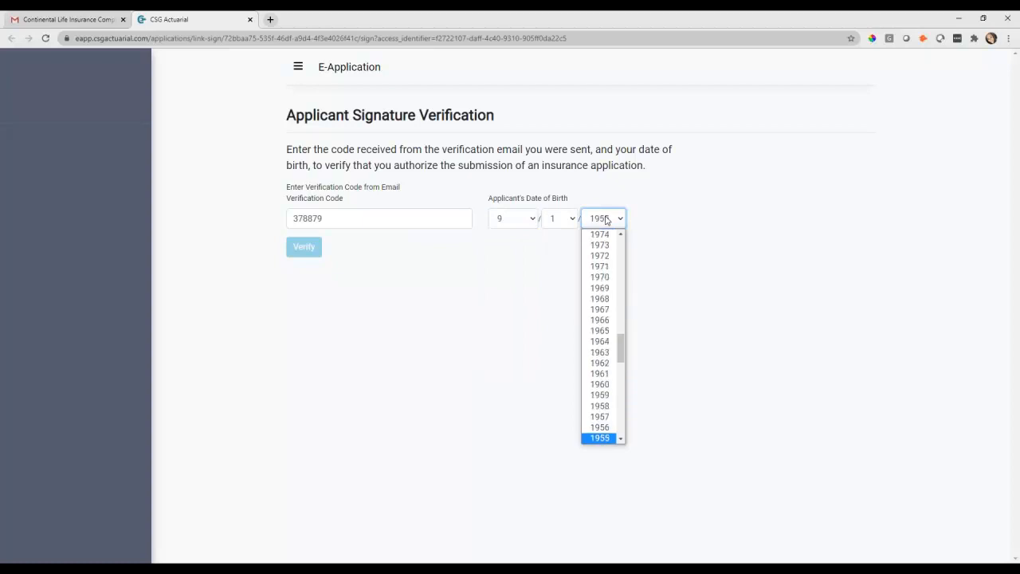
{"action": "key", "text": "Return"}
{"action": "left_click", "coordinate": [306, 249]}
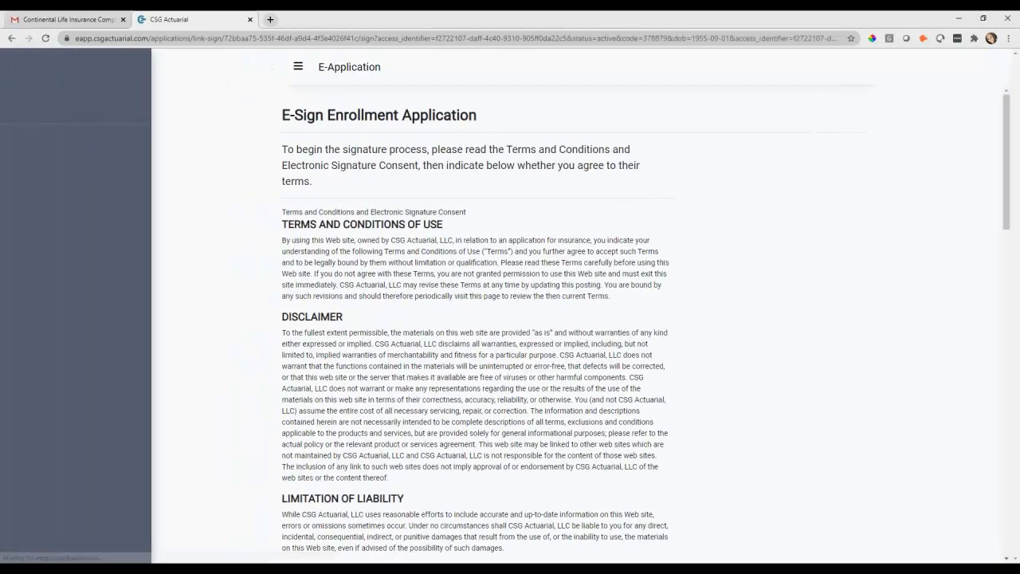
{"action": "scroll", "coordinate": [408, 248], "scroll_direction": "down", "scroll_amount": 15}
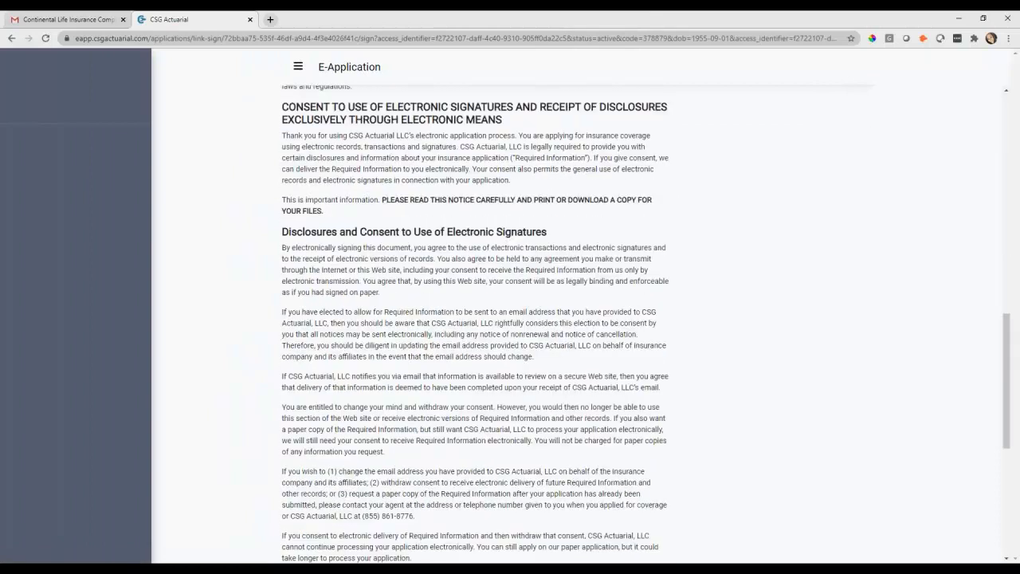
{"action": "left_click", "coordinate": [302, 523]}
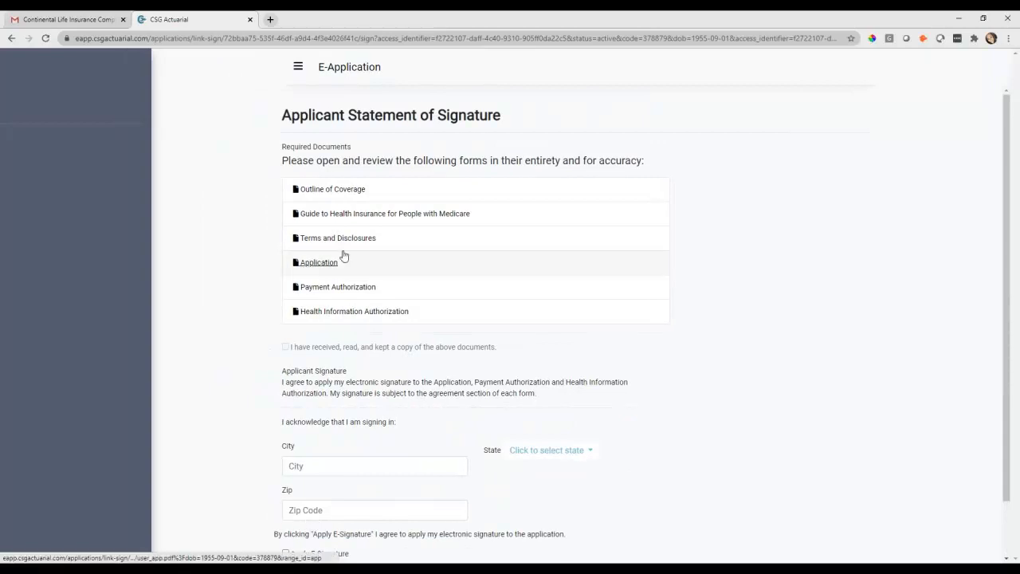
Review all six required forms and tick the received-and-read acknowledgement
{"action": "left_click", "coordinate": [346, 191]}
{"action": "left_click", "coordinate": [351, 213]}
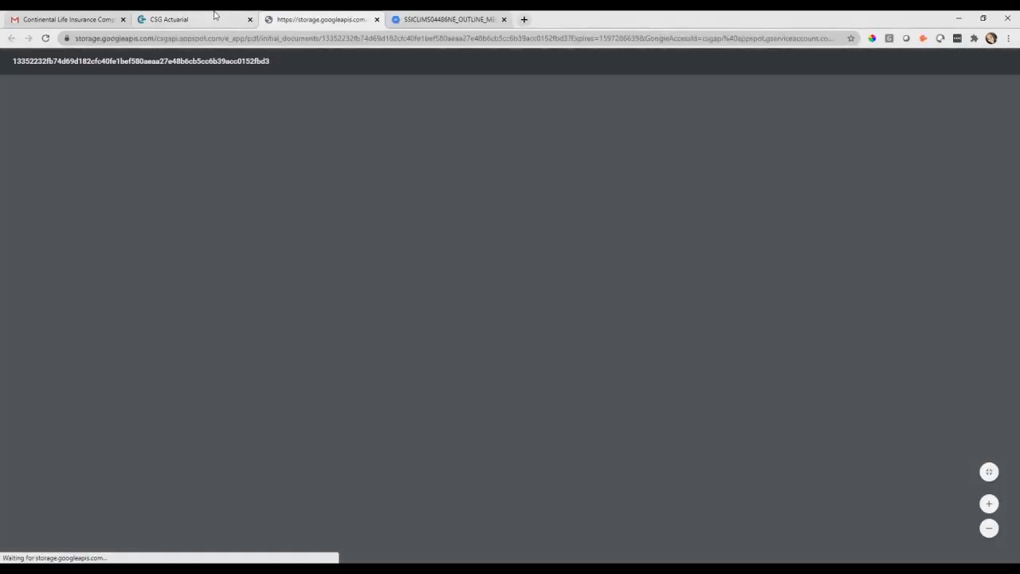
{"action": "left_click", "coordinate": [341, 237]}
{"action": "left_click", "coordinate": [169, 19]}
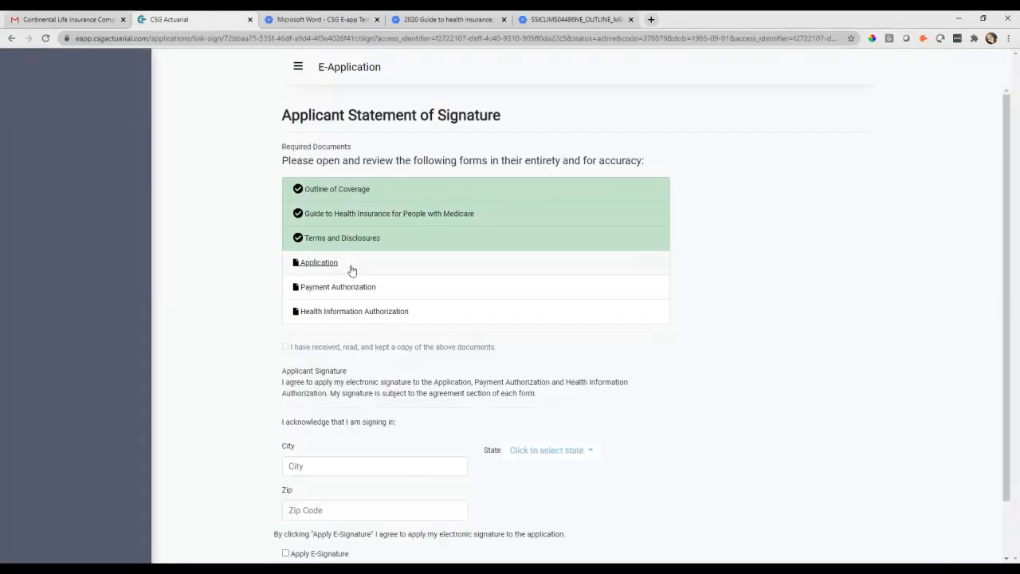
{"action": "left_click", "coordinate": [307, 262]}
{"action": "left_click", "coordinate": [188, 18]}
{"action": "left_click", "coordinate": [358, 289]}
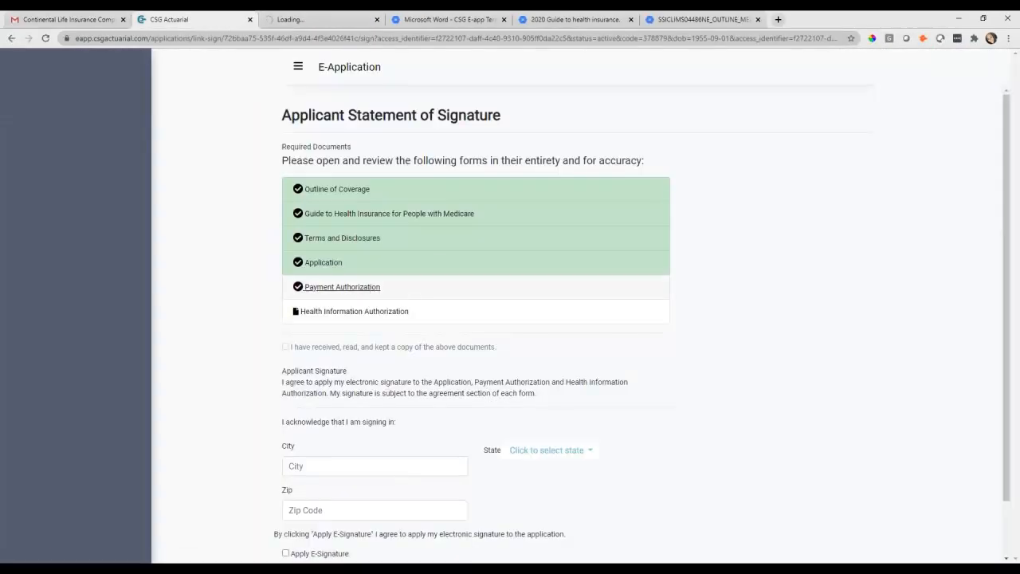
{"action": "left_click", "coordinate": [182, 17]}
{"action": "left_click", "coordinate": [355, 310]}
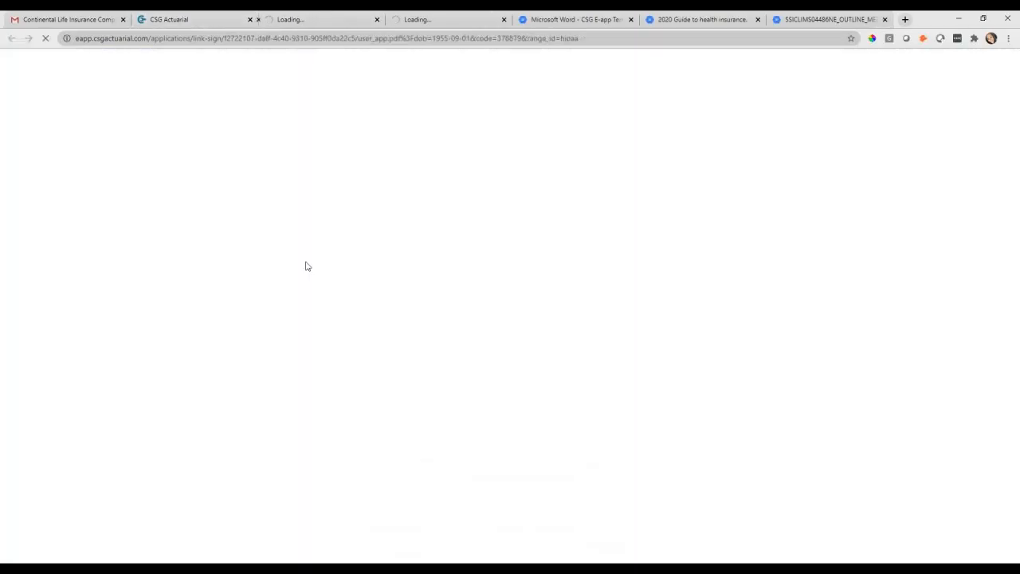
{"action": "left_click", "coordinate": [171, 19]}
{"action": "left_click", "coordinate": [285, 347]}
Set the signing location to Omaha, Nebraska, 68124 and apply the applicant's e-signature
{"action": "scroll", "coordinate": [435, 373], "scroll_direction": "down", "scroll_amount": 1}
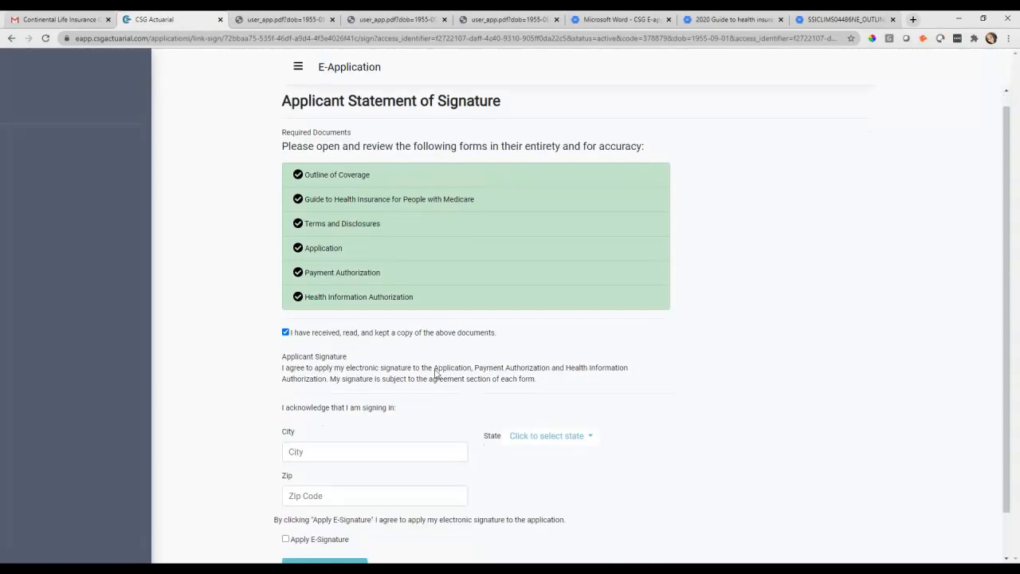
{"action": "left_click", "coordinate": [388, 415]}
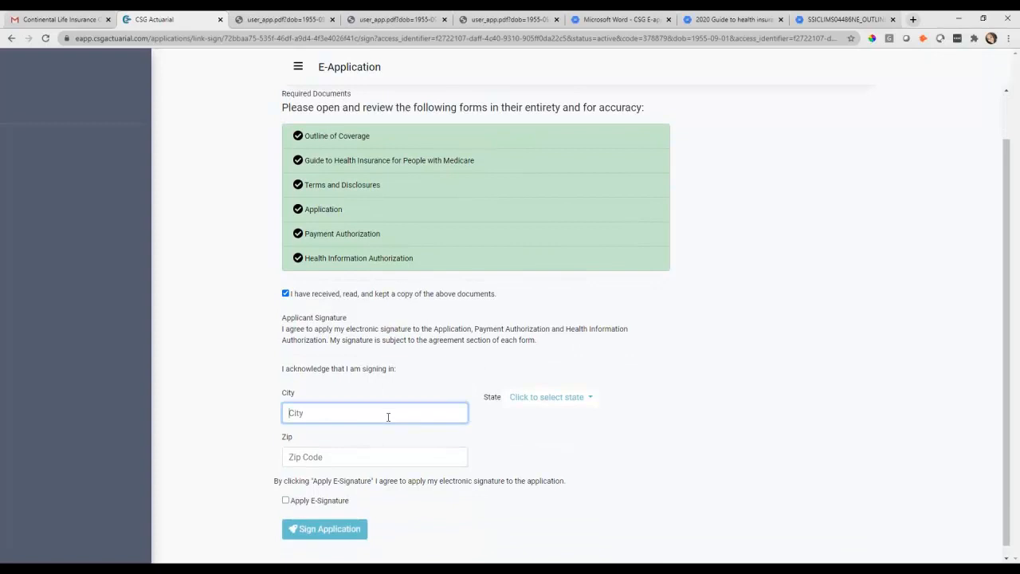
{"action": "type", "text": "Omaha"}
{"action": "key", "text": "Tab"}
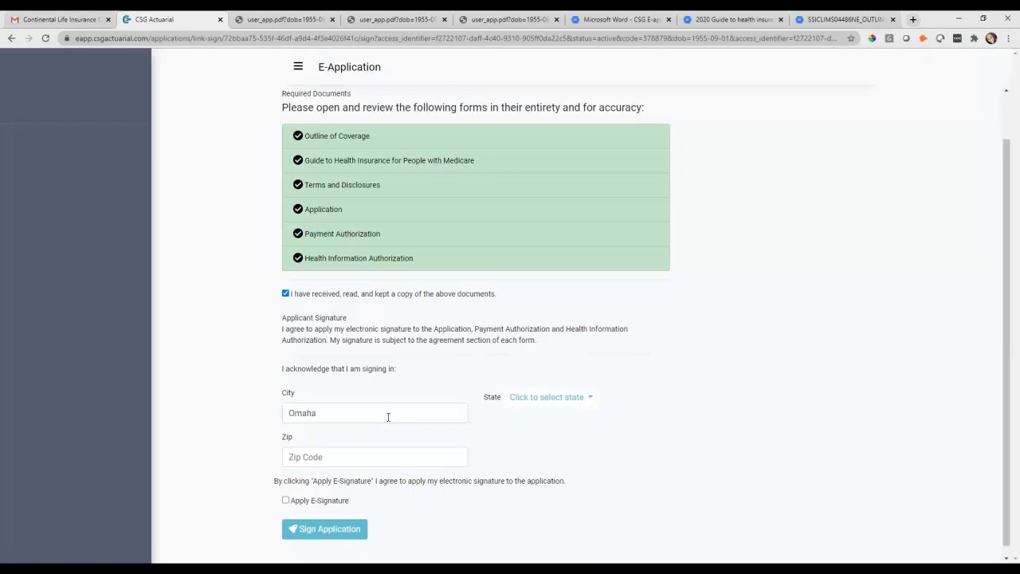
{"action": "left_click", "coordinate": [379, 451]}
{"action": "type", "text": "68124"}
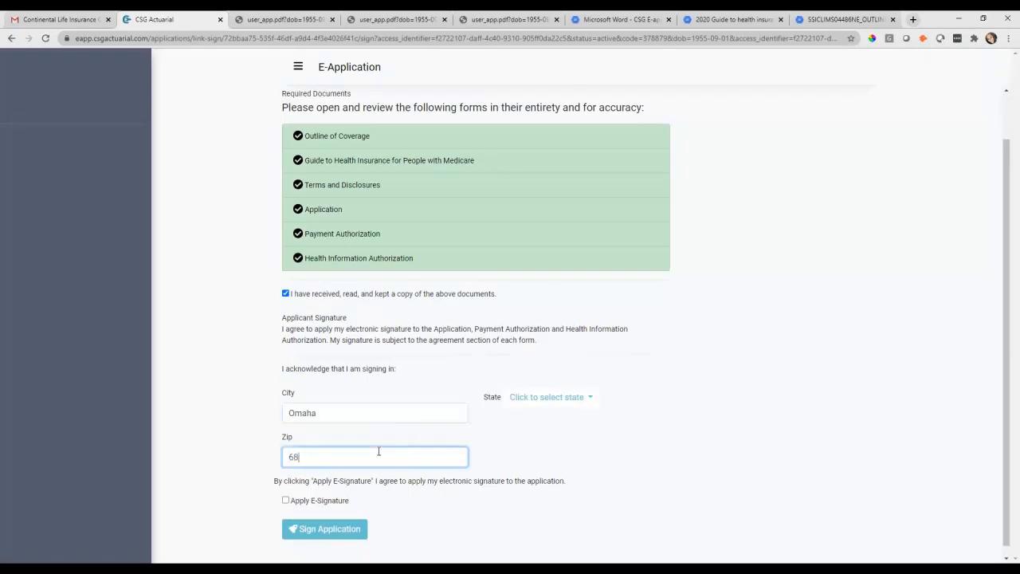
{"action": "left_click", "coordinate": [576, 423]}
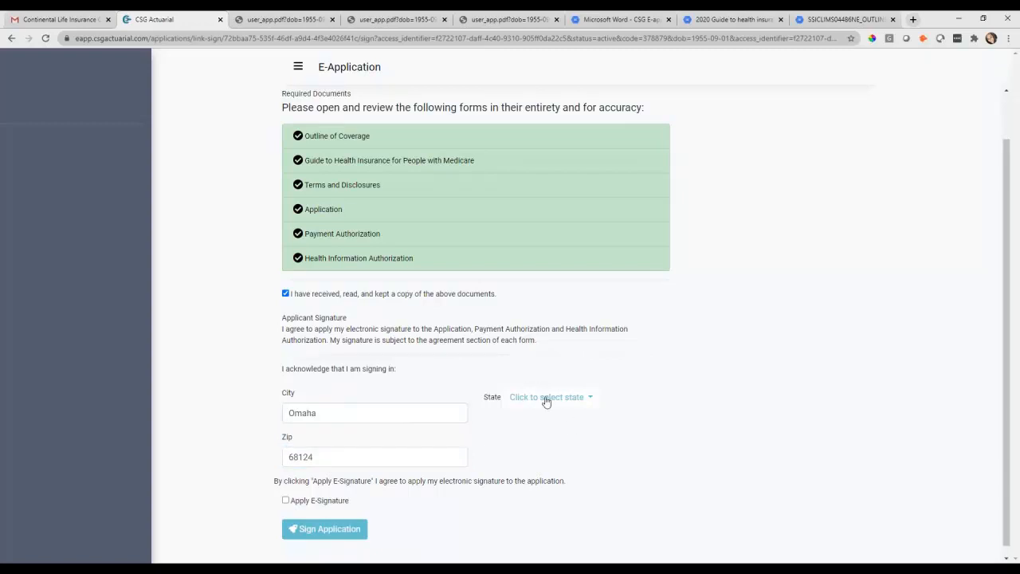
{"action": "left_click", "coordinate": [544, 397]}
{"action": "type", "text": "neb"}
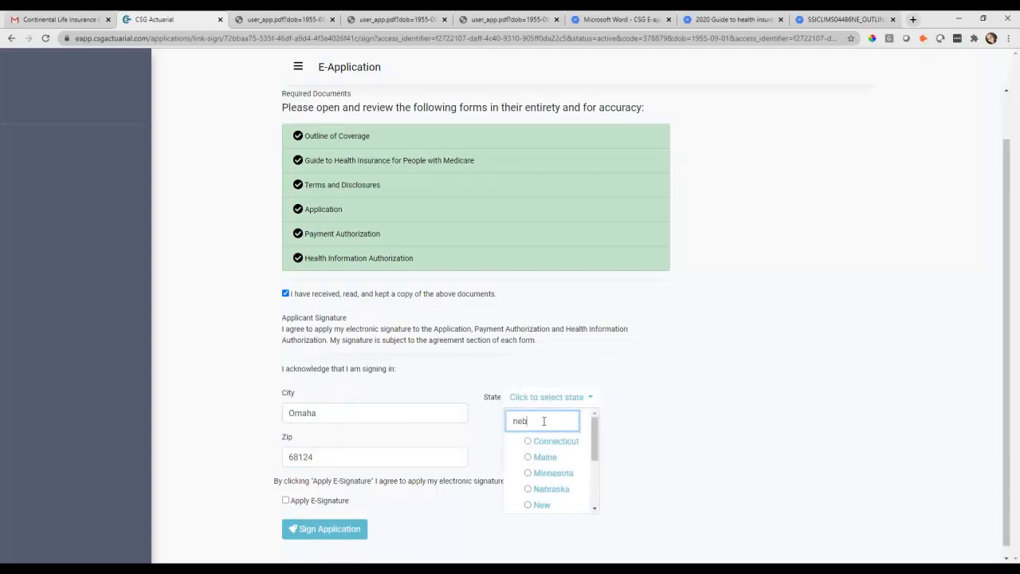
{"action": "left_click", "coordinate": [552, 442]}
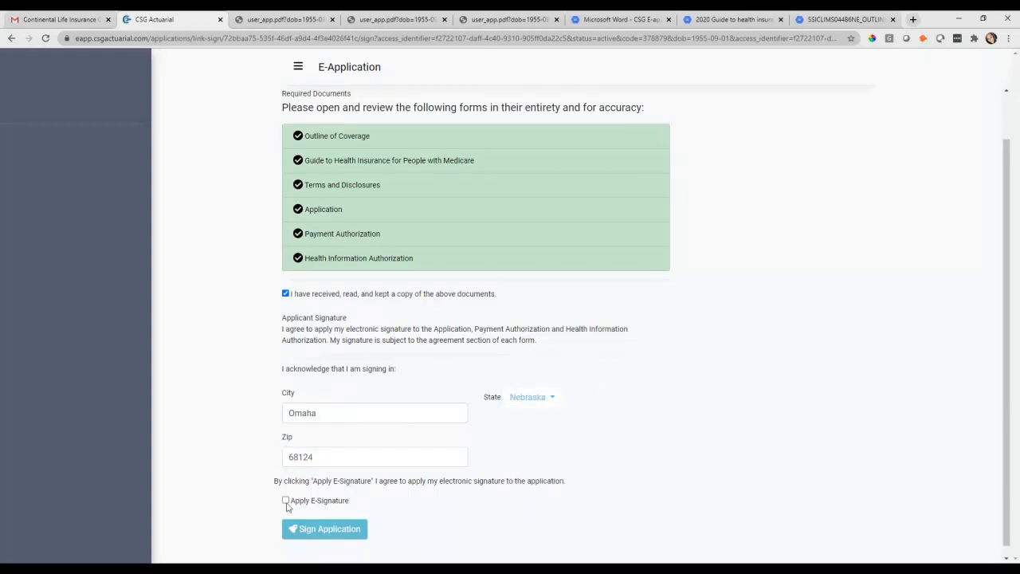
{"action": "left_click", "coordinate": [286, 501]}
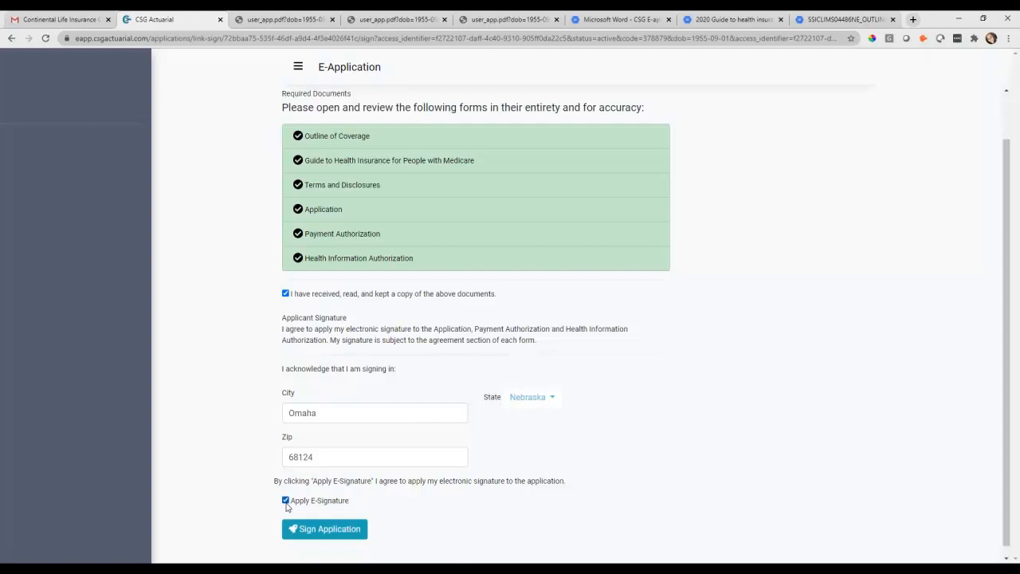
{"action": "scroll", "coordinate": [610, 205], "scroll_direction": "up", "scroll_amount": 1}
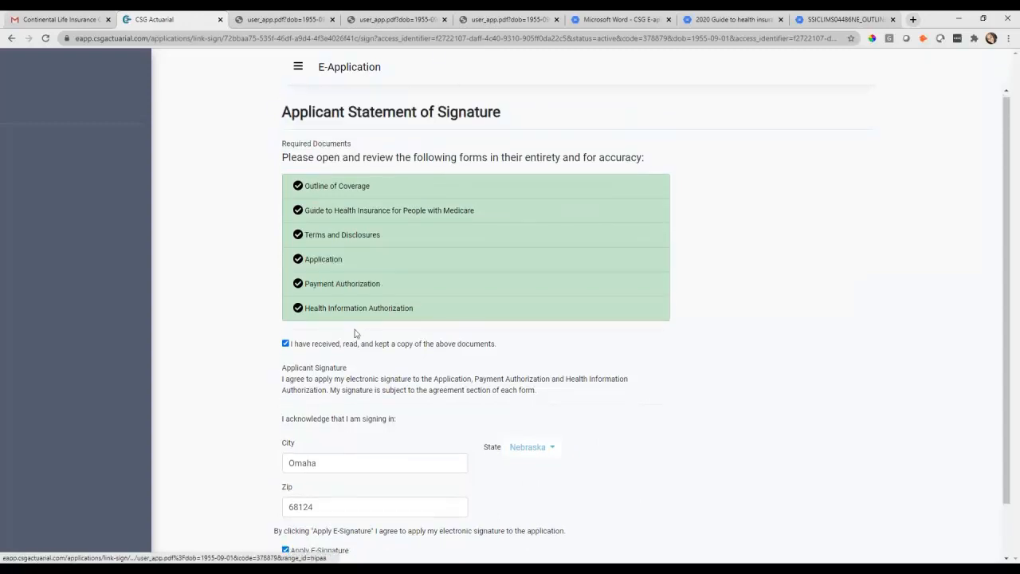
{"action": "scroll", "coordinate": [355, 333], "scroll_direction": "down", "scroll_amount": 1}
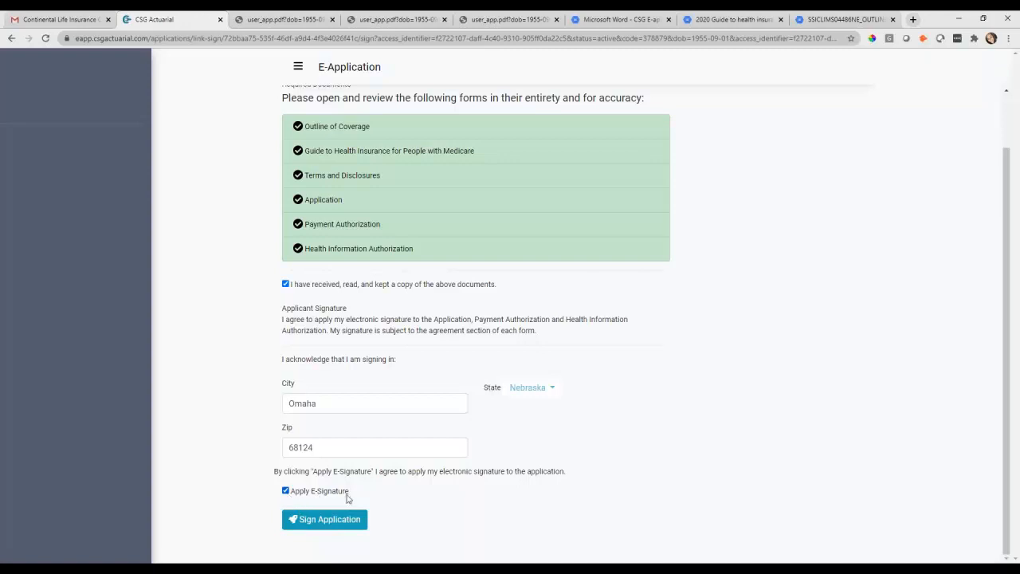
Sign the application, check the Gmail code e-mail, and return to the status page
{"action": "left_click", "coordinate": [344, 526]}
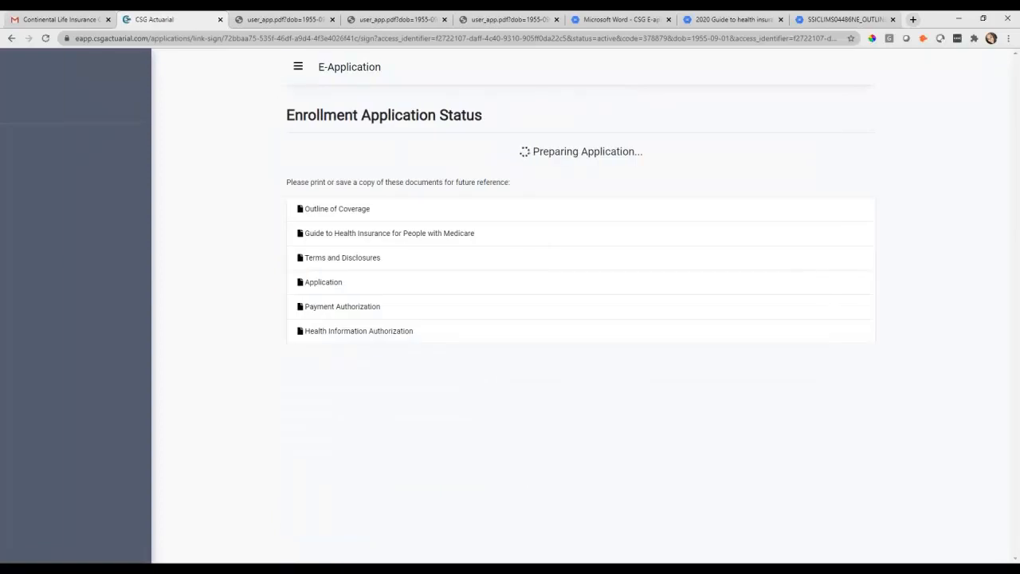
{"action": "left_click", "coordinate": [43, 17]}
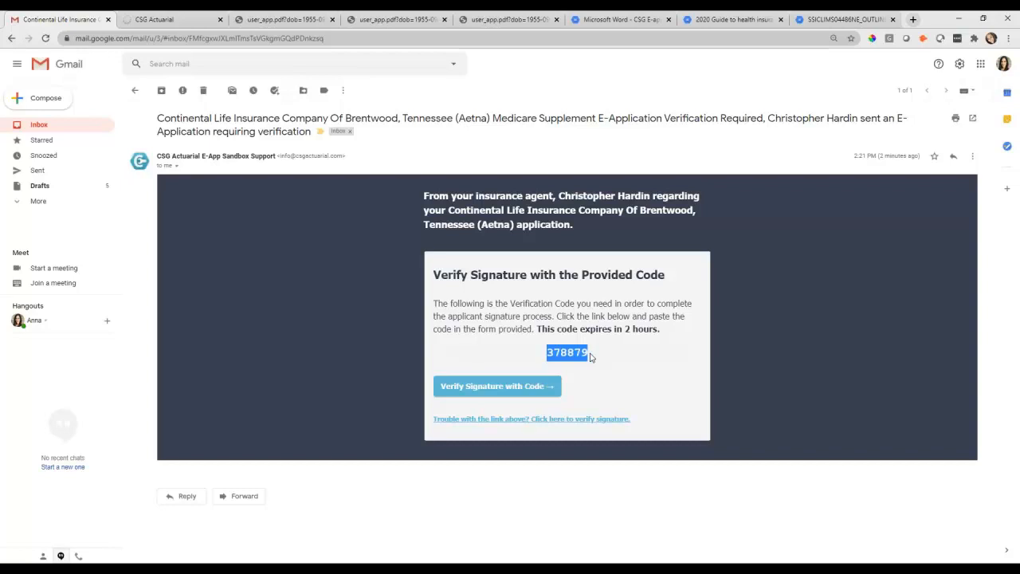
{"action": "left_click", "coordinate": [177, 19]}
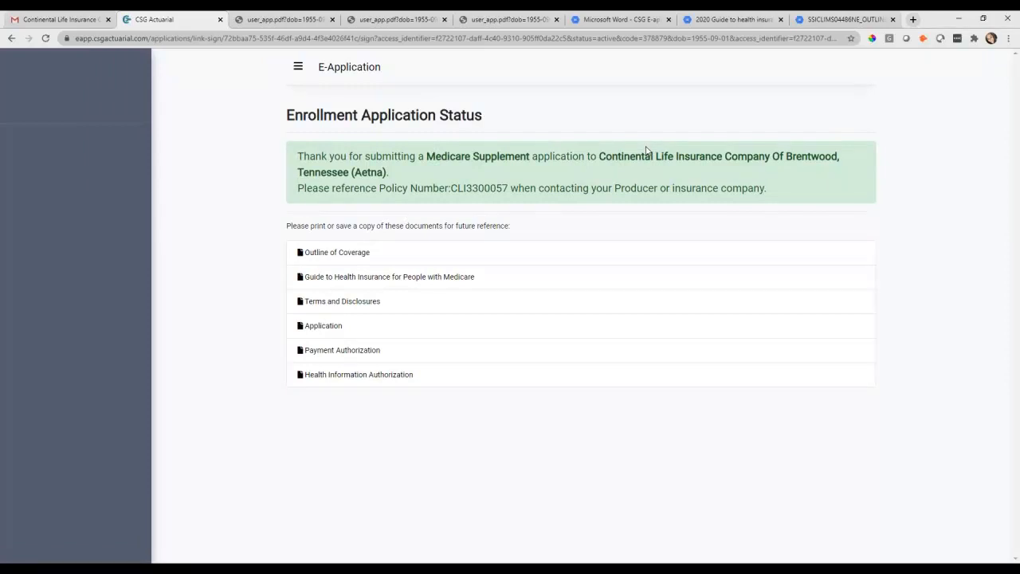
Select the new policy number on the status page and copy it
{"action": "left_click_drag", "start_coordinate": [507, 188], "coordinate": [450, 189]}
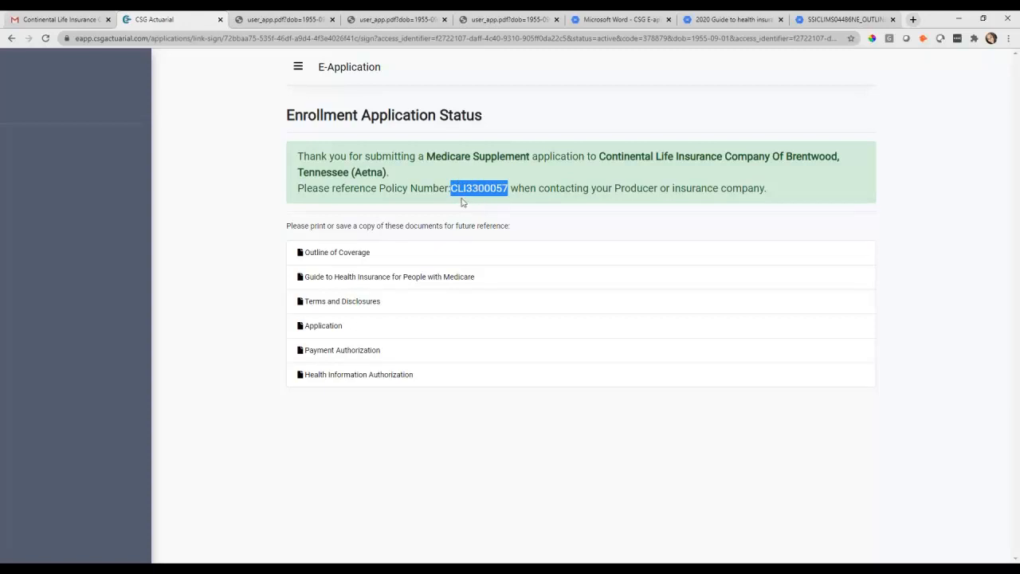
{"action": "right_click", "coordinate": [506, 192]}
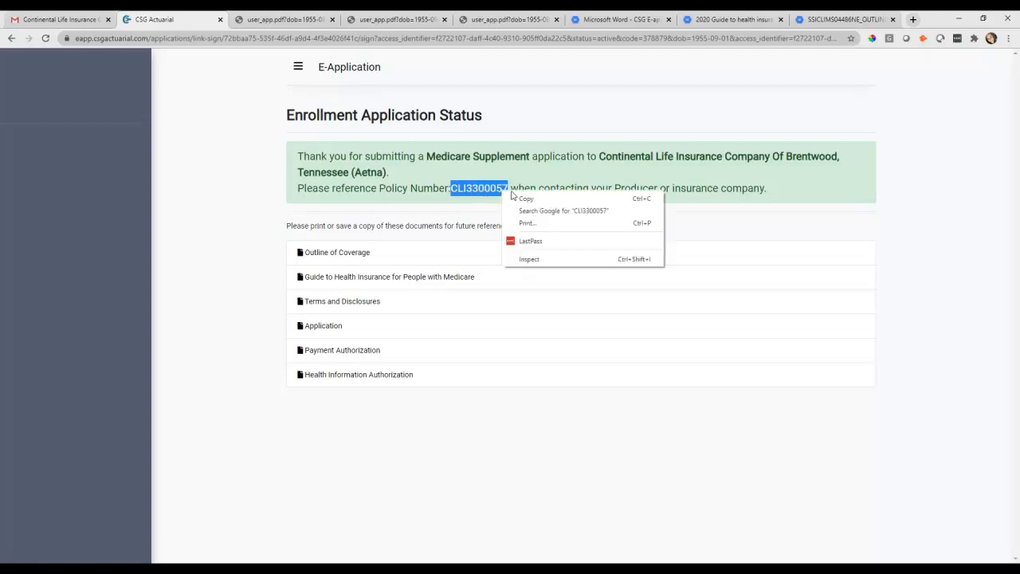
{"action": "left_click", "coordinate": [528, 201]}
{"action": "left_click", "coordinate": [569, 224]}
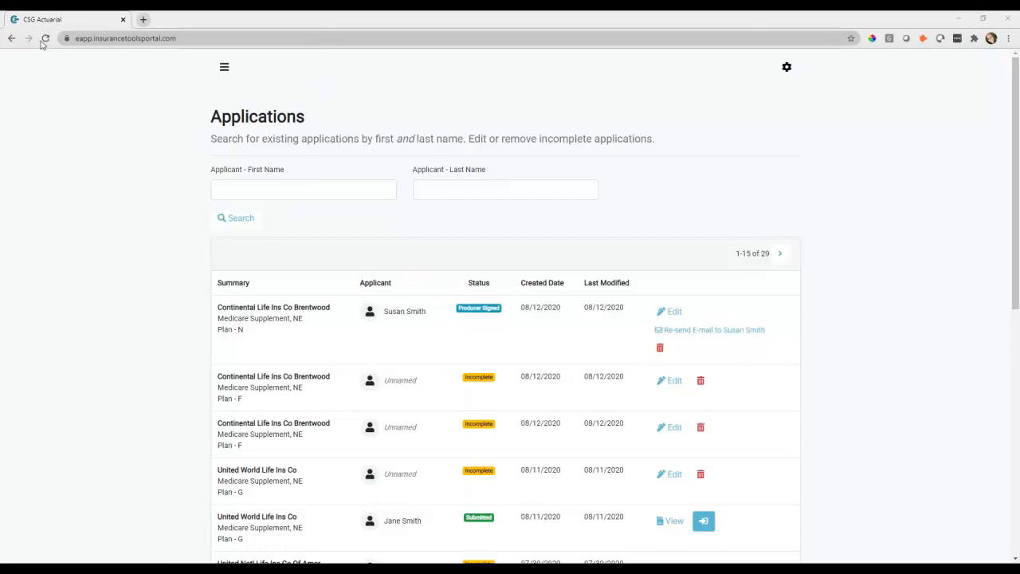
Reload the Applications list to confirm the Submitted status, then reopen the incomplete Plan F application
{"action": "left_click", "coordinate": [45, 38]}
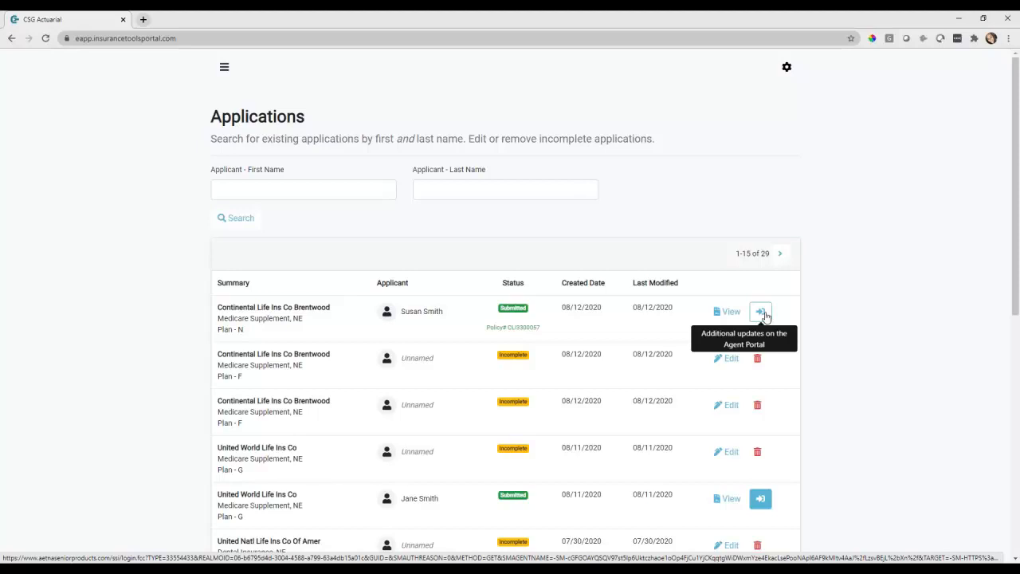
{"action": "scroll", "coordinate": [848, 350], "scroll_direction": "down", "scroll_amount": 2}
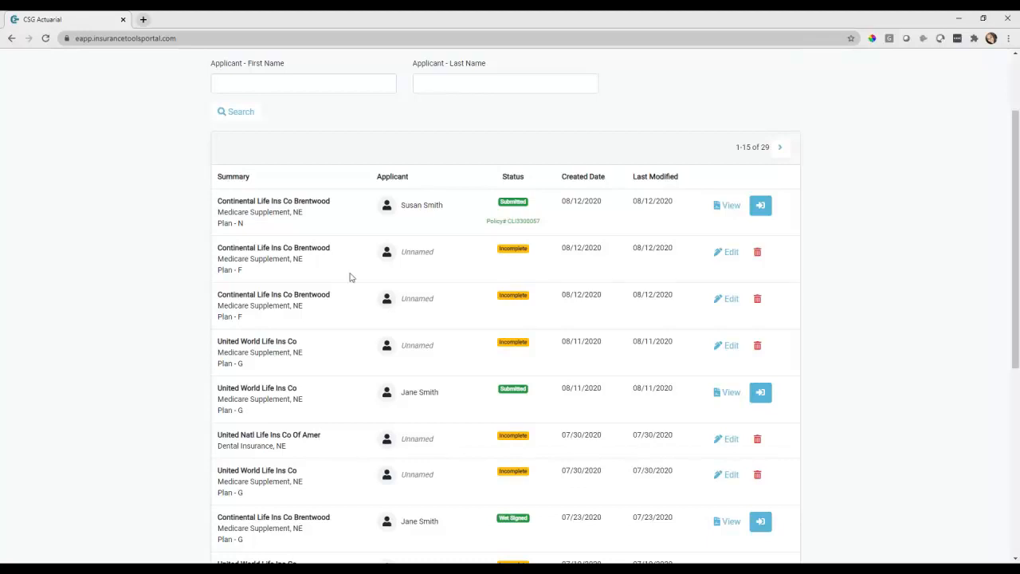
{"action": "left_click", "coordinate": [738, 259]}
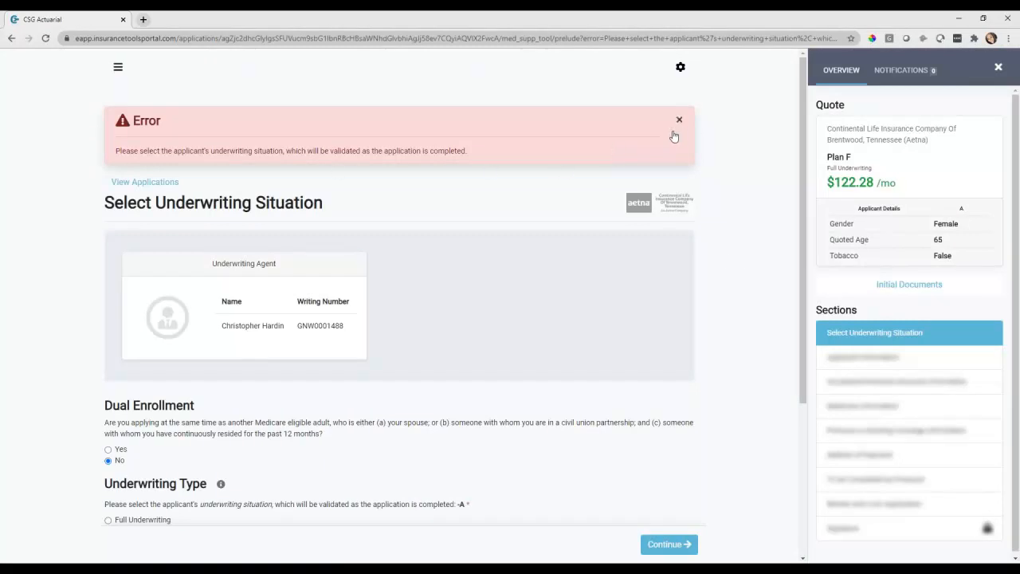
Dismiss the underwriting error, choose Full Underwriting, and set the birth year to 1950
{"action": "left_click", "coordinate": [679, 121]}
{"action": "scroll", "coordinate": [717, 295], "scroll_direction": "down", "scroll_amount": 2}
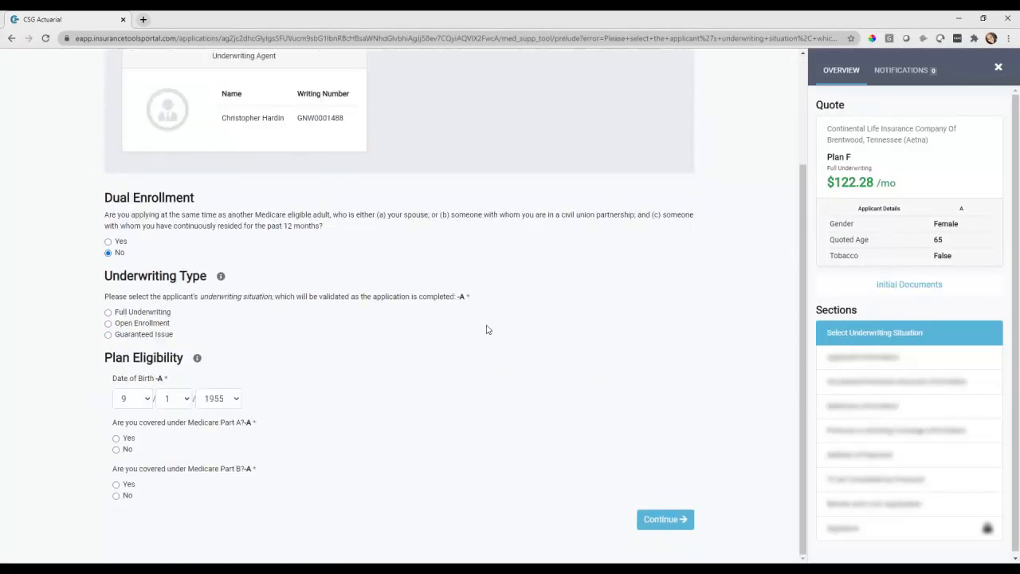
{"action": "left_click", "coordinate": [148, 317]}
{"action": "left_click", "coordinate": [222, 402]}
{"action": "key", "text": "Down"}
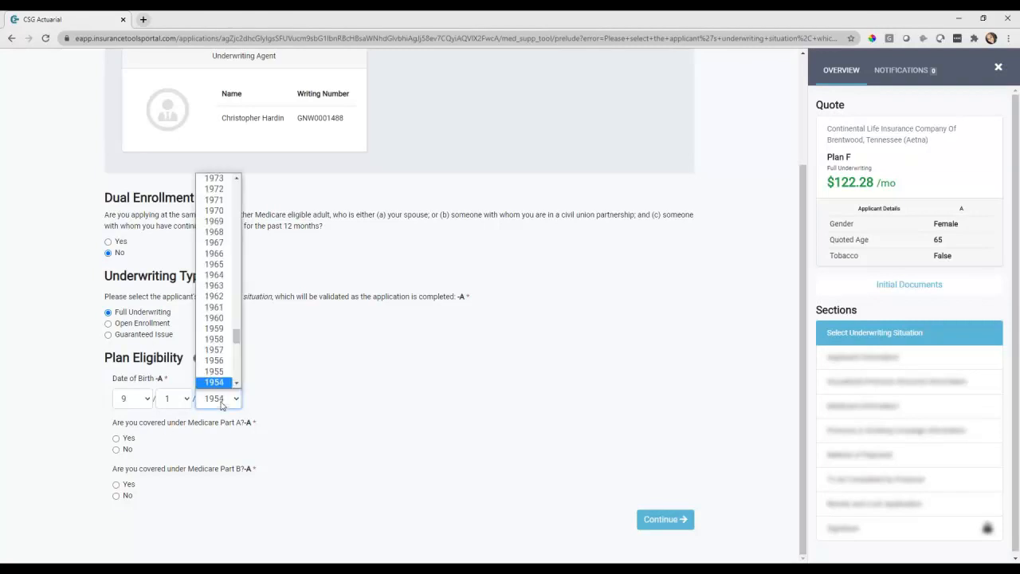
{"action": "key", "text": "Down"}
{"action": "key", "text": "Down"}
{"action": "key", "text": "Down"}
{"action": "key", "text": "Down"}
{"action": "left_click", "coordinate": [346, 418]}
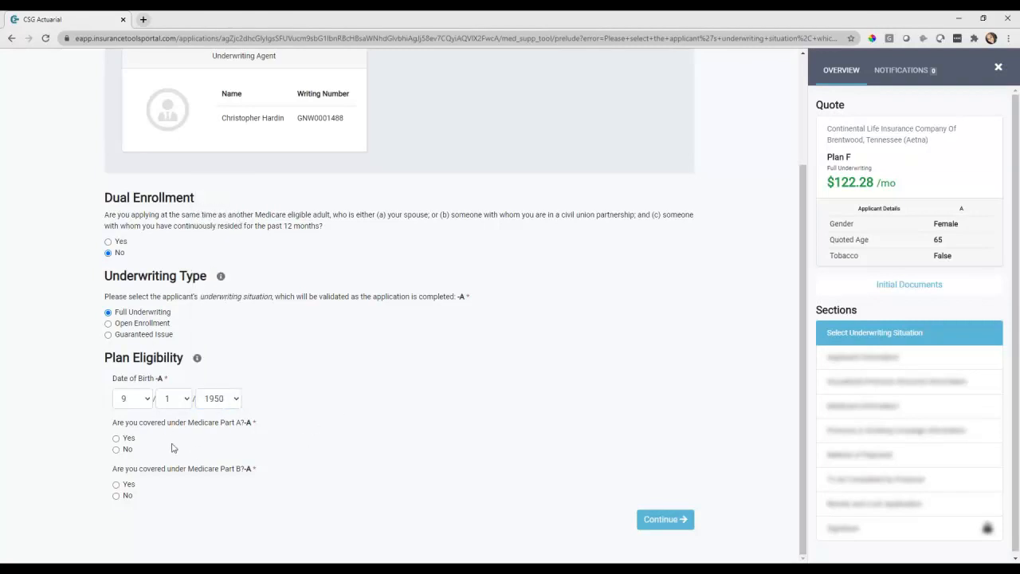
Answer Yes to having Medicare Part A and Part B coverage
{"action": "left_click", "coordinate": [116, 438]}
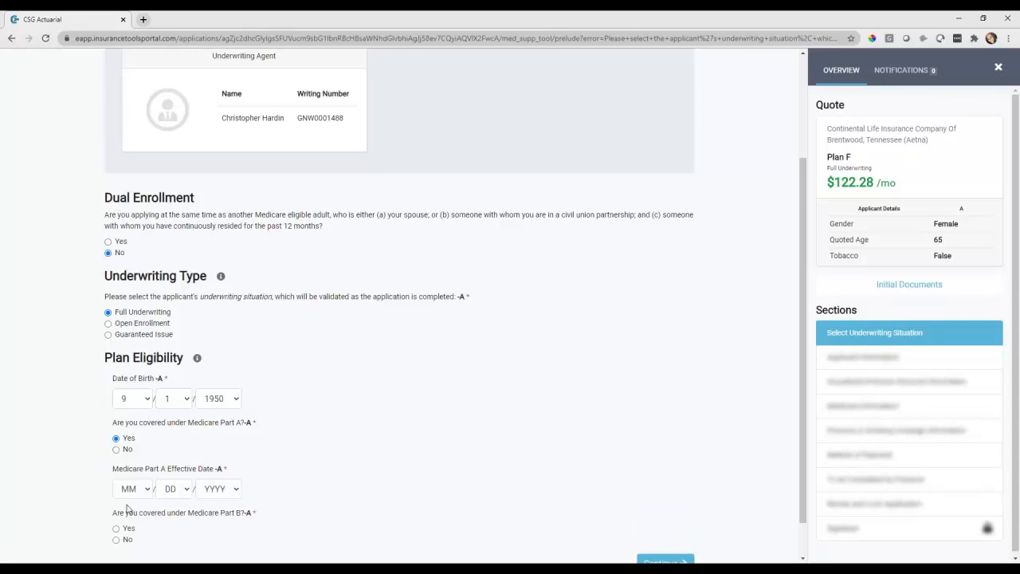
{"action": "scroll", "coordinate": [123, 470], "scroll_direction": "down", "scroll_amount": 1}
{"action": "left_click", "coordinate": [126, 484]}
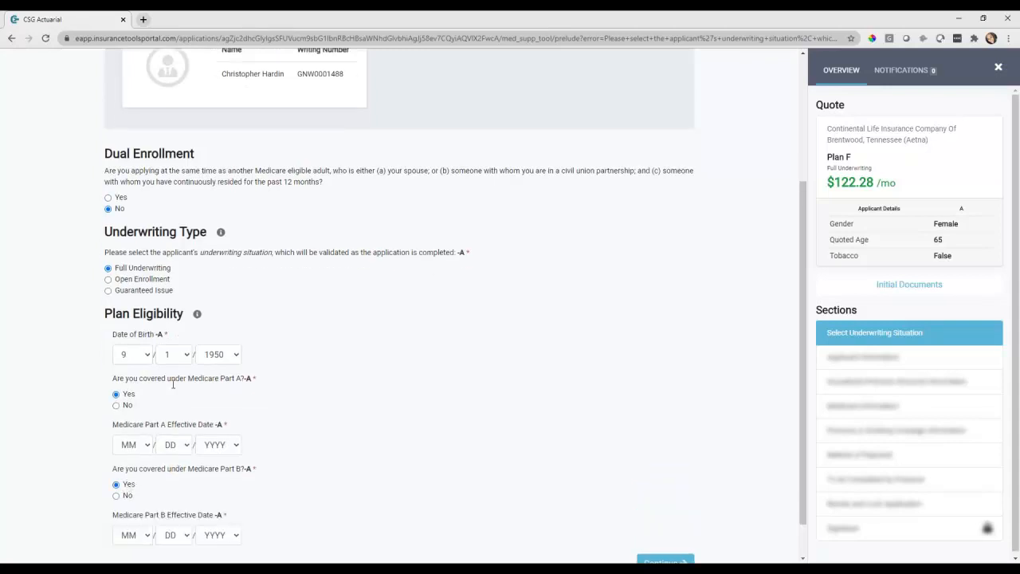
{"action": "scroll", "coordinate": [172, 383], "scroll_direction": "down", "scroll_amount": 1}
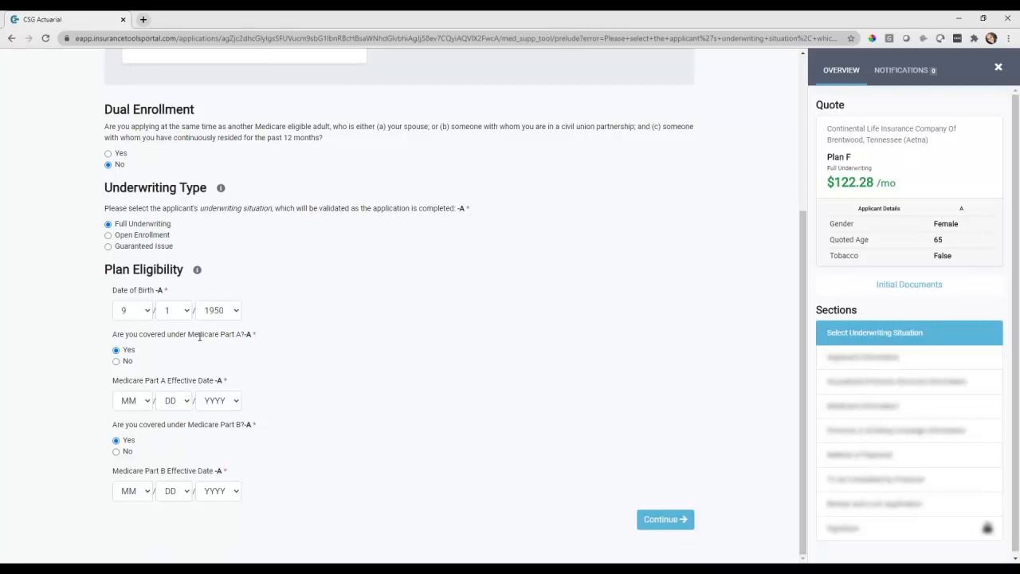
Set the Medicare Part A effective date to 9/1/2015
{"action": "left_click", "coordinate": [137, 405]}
{"action": "key", "text": "9"}
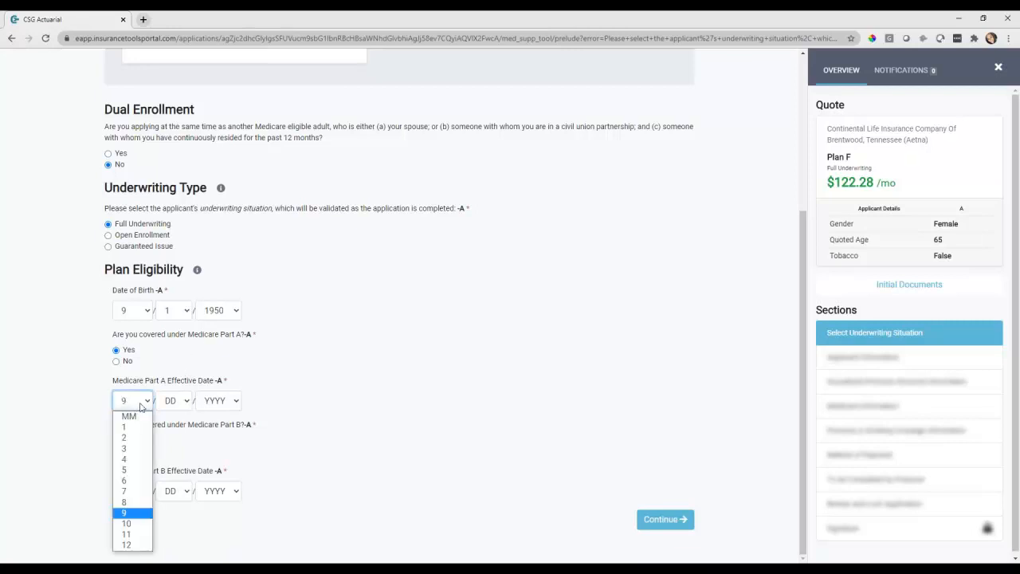
{"action": "left_click", "coordinate": [177, 406]}
{"action": "left_click", "coordinate": [215, 405]}
{"action": "key", "text": "Down"}
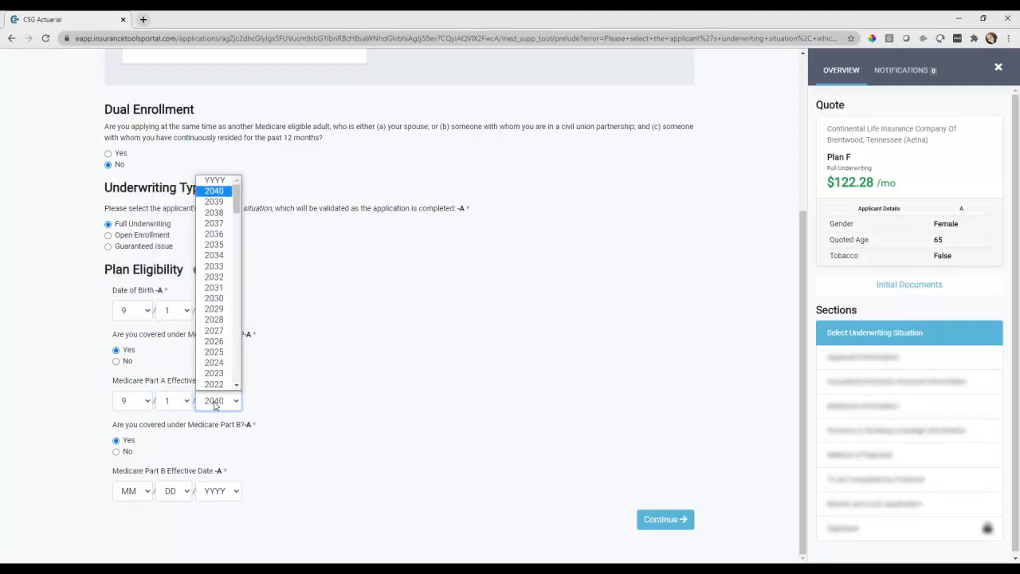
{"action": "key", "text": "1"}
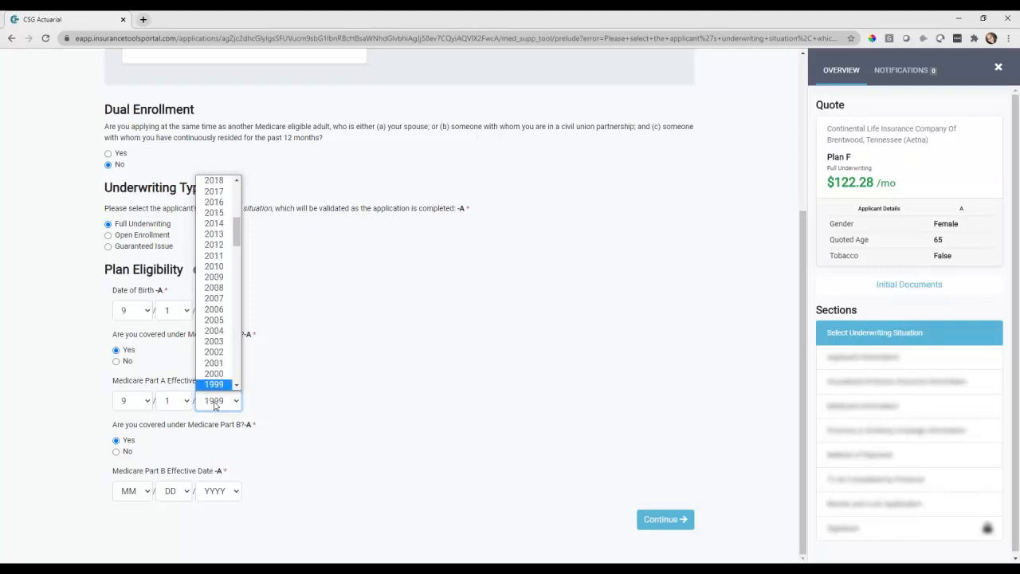
{"action": "key", "text": "Return"}
{"action": "key", "text": "2"}
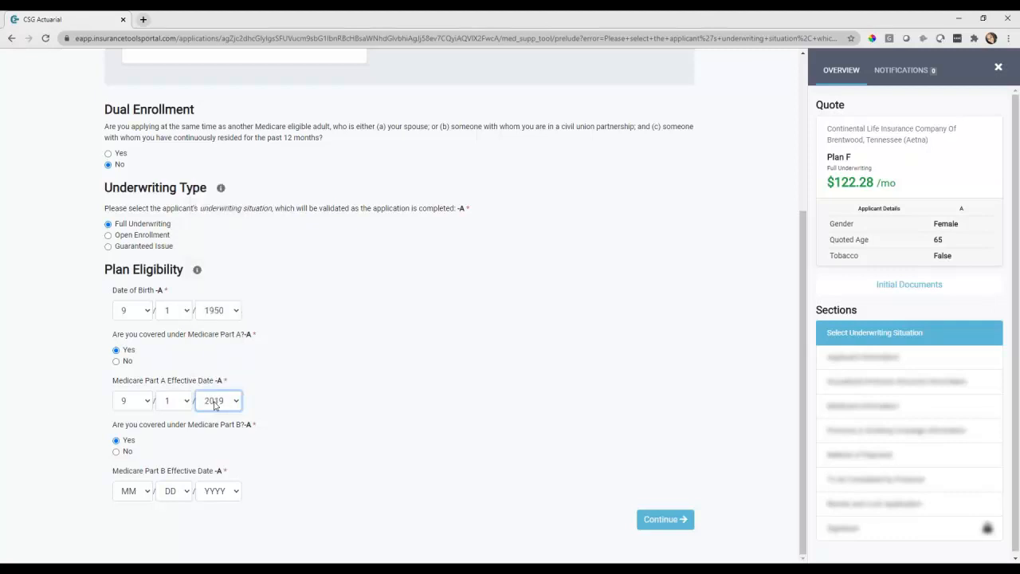
Set the Part B effective date to 9/1/2015 and submit the underwriting situation
{"action": "left_click", "coordinate": [141, 491]}
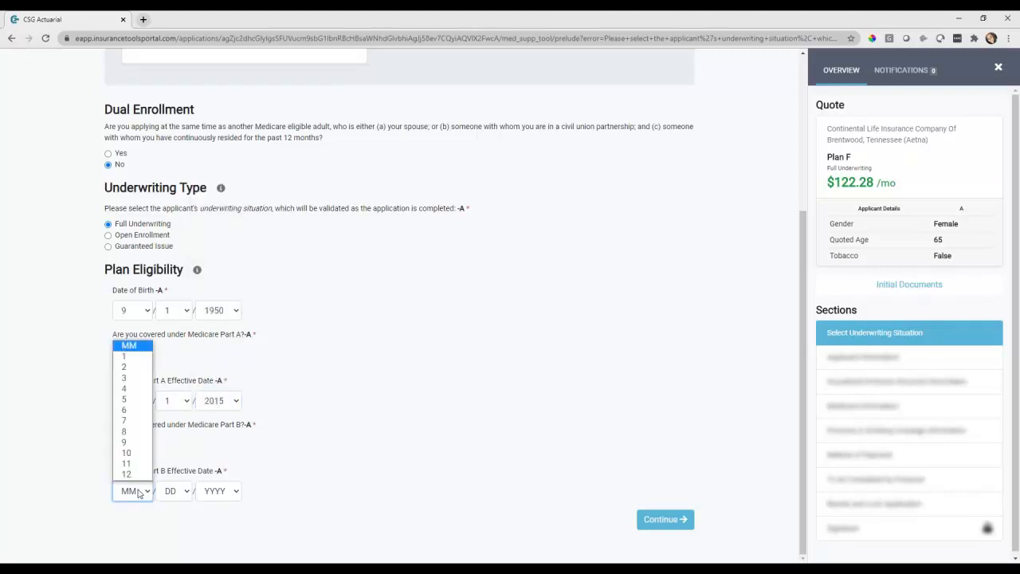
{"action": "left_click", "coordinate": [139, 443]}
{"action": "left_click", "coordinate": [220, 491]}
{"action": "type", "text": "2015"}
{"action": "key", "text": "Return"}
{"action": "left_click", "coordinate": [674, 519]}
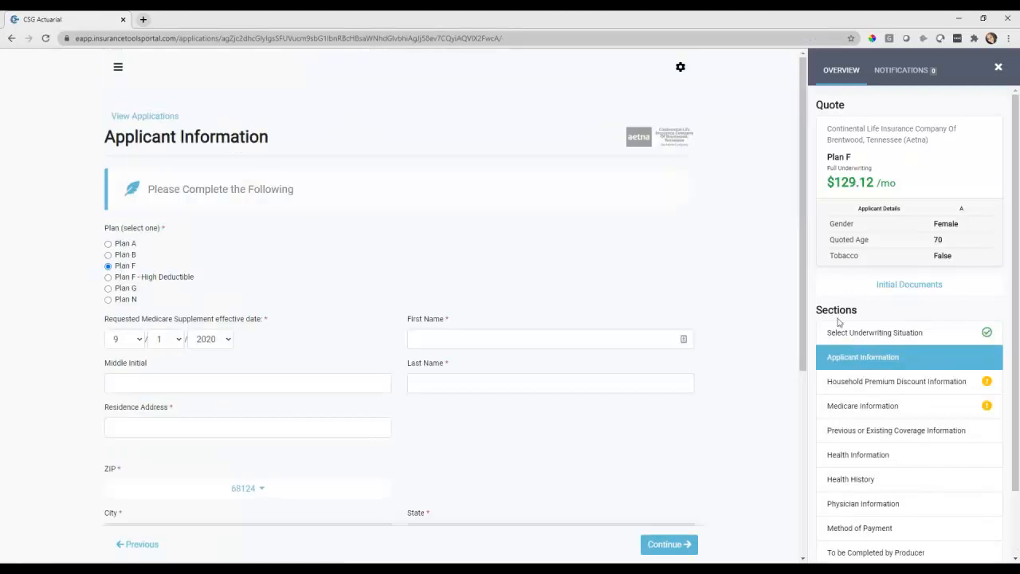
Scroll the Sections sidebar and jump to Health Information
{"action": "scroll", "coordinate": [896, 436], "scroll_direction": "down", "scroll_amount": 4}
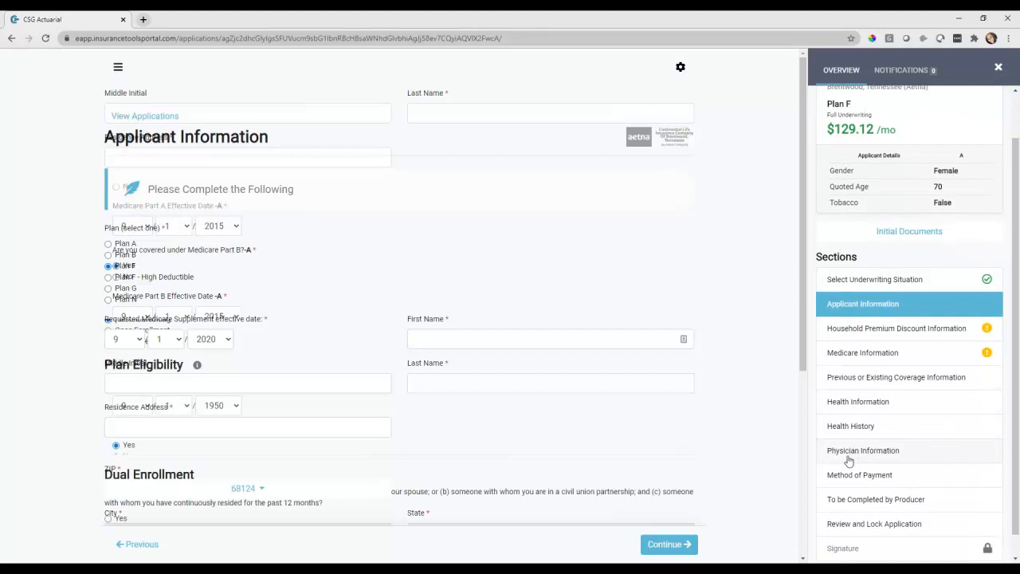
{"action": "left_click", "coordinate": [859, 406]}
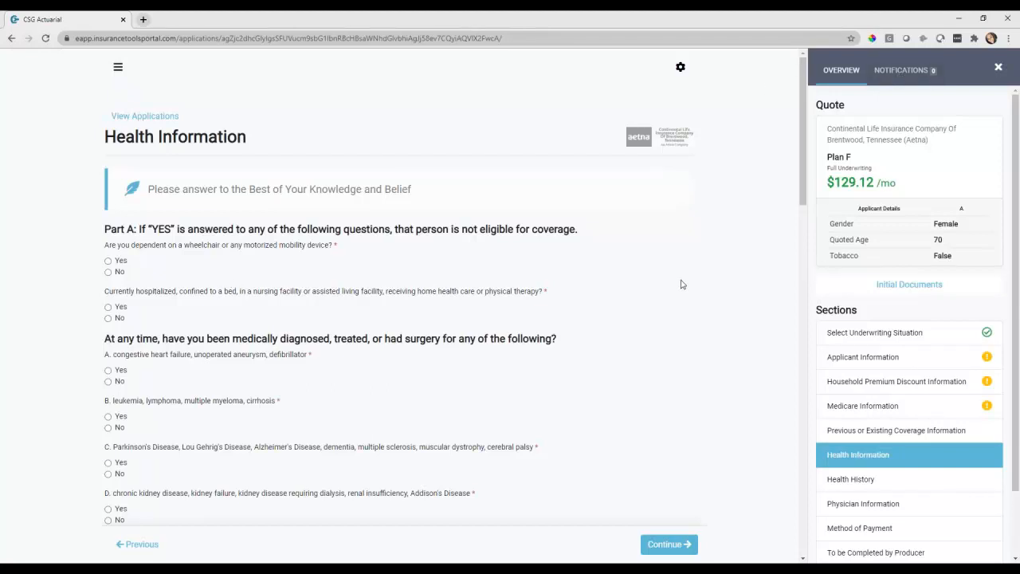
Answer Yes to wheelchair and hospitalization; No to heart failure, leukemia, Parkinson's, kidney disease
{"action": "left_click", "coordinate": [122, 263]}
{"action": "left_click", "coordinate": [119, 307]}
{"action": "left_click", "coordinate": [116, 382]}
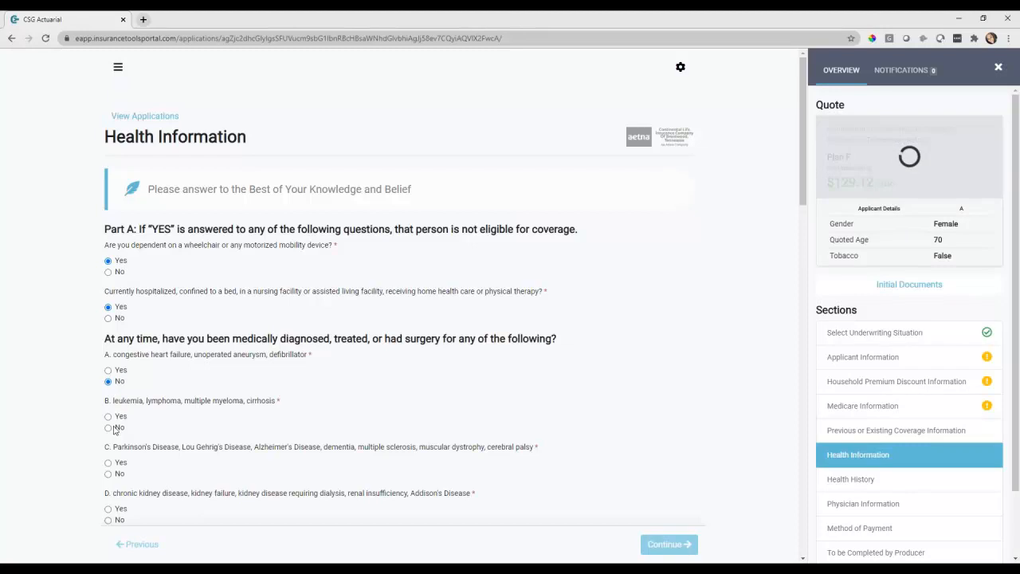
{"action": "scroll", "coordinate": [171, 436], "scroll_direction": "down", "scroll_amount": 1}
{"action": "left_click", "coordinate": [120, 376]}
{"action": "left_click", "coordinate": [122, 421]}
{"action": "left_click", "coordinate": [119, 466]}
Answer No to the transplant, HIV and four diabetes questions
{"action": "scroll", "coordinate": [121, 409], "scroll_direction": "down", "scroll_amount": 2}
{"action": "left_click", "coordinate": [119, 407]}
{"action": "left_click", "coordinate": [120, 452]}
{"action": "scroll", "coordinate": [212, 451], "scroll_direction": "down", "scroll_amount": 2}
{"action": "left_click", "coordinate": [118, 411]}
{"action": "left_click", "coordinate": [120, 457]}
{"action": "left_click", "coordinate": [119, 502]}
{"action": "scroll", "coordinate": [159, 474], "scroll_direction": "down", "scroll_amount": 2}
{"action": "left_click", "coordinate": [119, 443]}
Answer No to alcoholism, cardiomyopathy, cancer, hepatitis, stroke, osteoporosis and both lung disorder questions
{"action": "scroll", "coordinate": [164, 450], "scroll_direction": "down", "scroll_amount": 2}
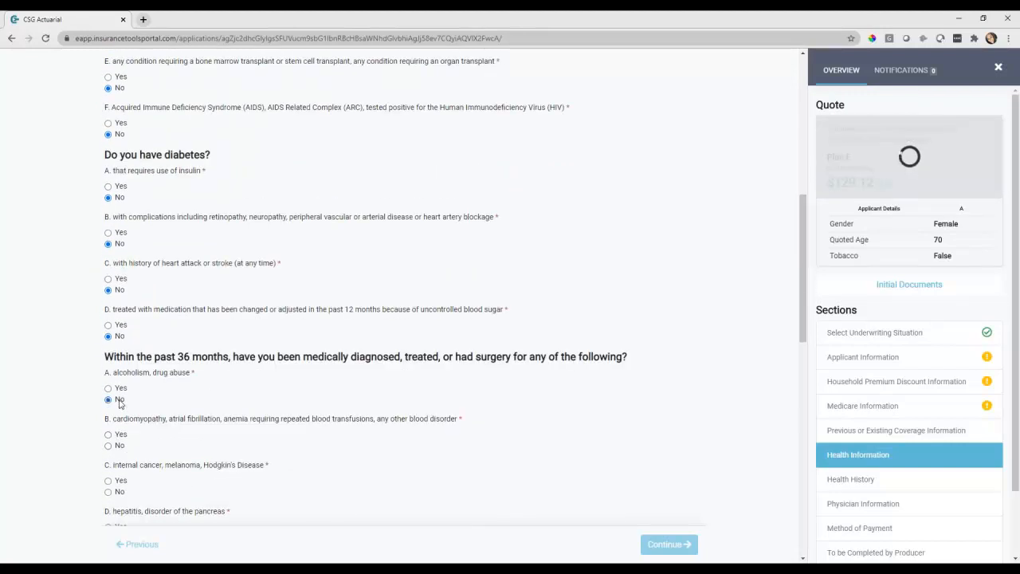
{"action": "left_click", "coordinate": [120, 399]}
{"action": "left_click", "coordinate": [120, 444]}
{"action": "left_click", "coordinate": [120, 491]}
{"action": "scroll", "coordinate": [177, 479], "scroll_direction": "down", "scroll_amount": 1}
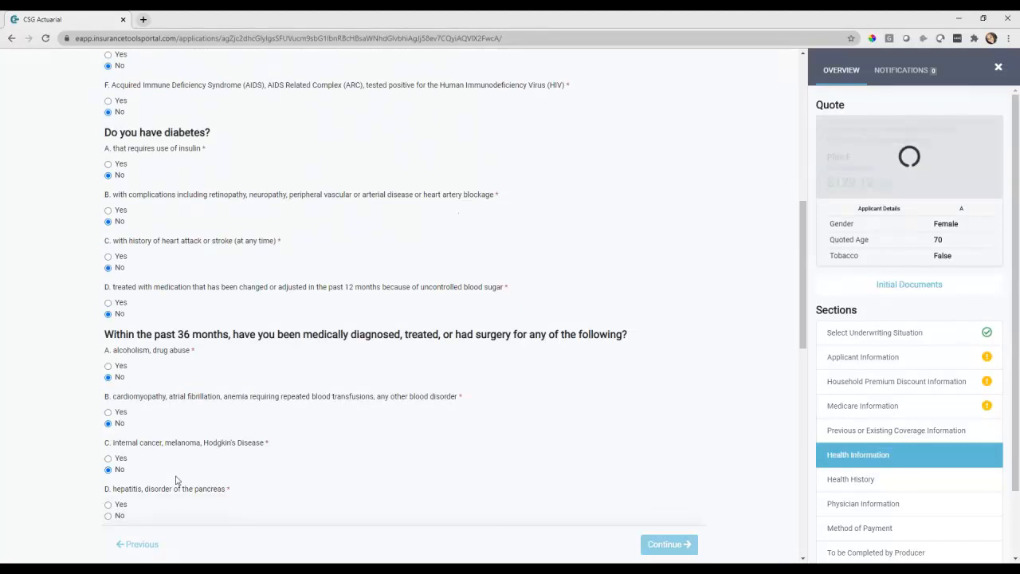
{"action": "scroll", "coordinate": [177, 479], "scroll_direction": "down", "scroll_amount": 4}
{"action": "left_click", "coordinate": [121, 326]}
{"action": "scroll", "coordinate": [160, 387], "scroll_direction": "down", "scroll_amount": 2}
{"action": "left_click", "coordinate": [119, 282]}
{"action": "left_click", "coordinate": [118, 375]}
{"action": "left_click", "coordinate": [120, 422]}
{"action": "left_click", "coordinate": [120, 469]}
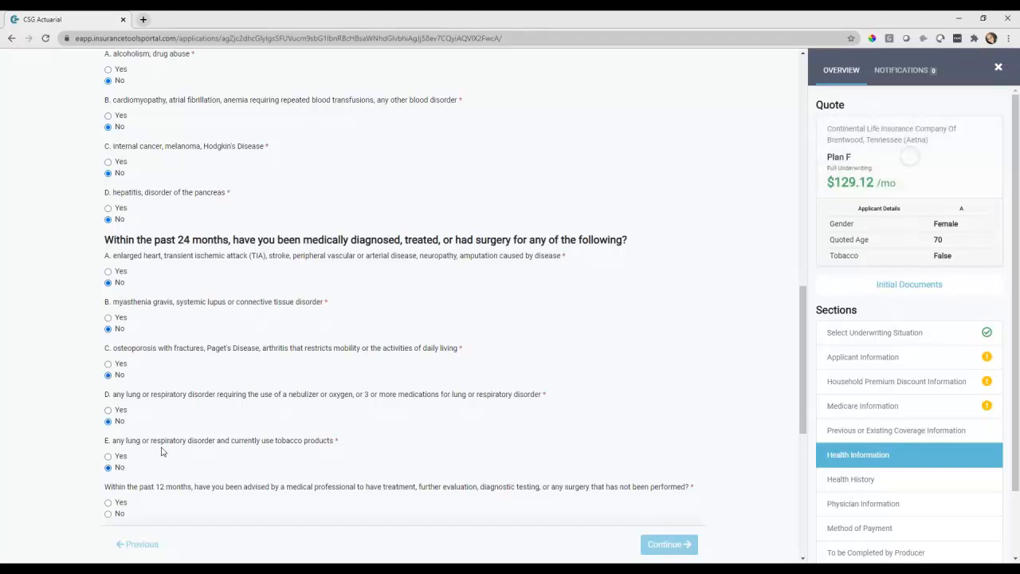
Answer No to further treatment, heart attack, macular degeneration, pacemaker, PSA, seizure and blood pressure questions
{"action": "scroll", "coordinate": [128, 447], "scroll_direction": "down", "scroll_amount": 4}
{"action": "left_click", "coordinate": [118, 302]}
{"action": "left_click", "coordinate": [117, 348]}
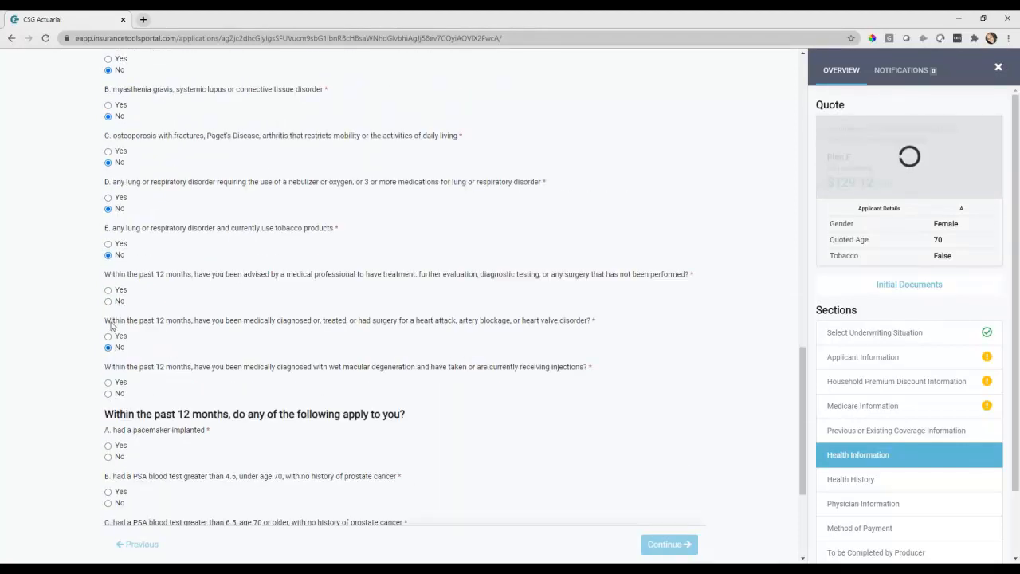
{"action": "left_click", "coordinate": [118, 394]}
{"action": "left_click", "coordinate": [118, 457]}
{"action": "left_click", "coordinate": [118, 502]}
{"action": "scroll", "coordinate": [150, 493], "scroll_direction": "down", "scroll_amount": 2}
{"action": "left_click", "coordinate": [112, 390]}
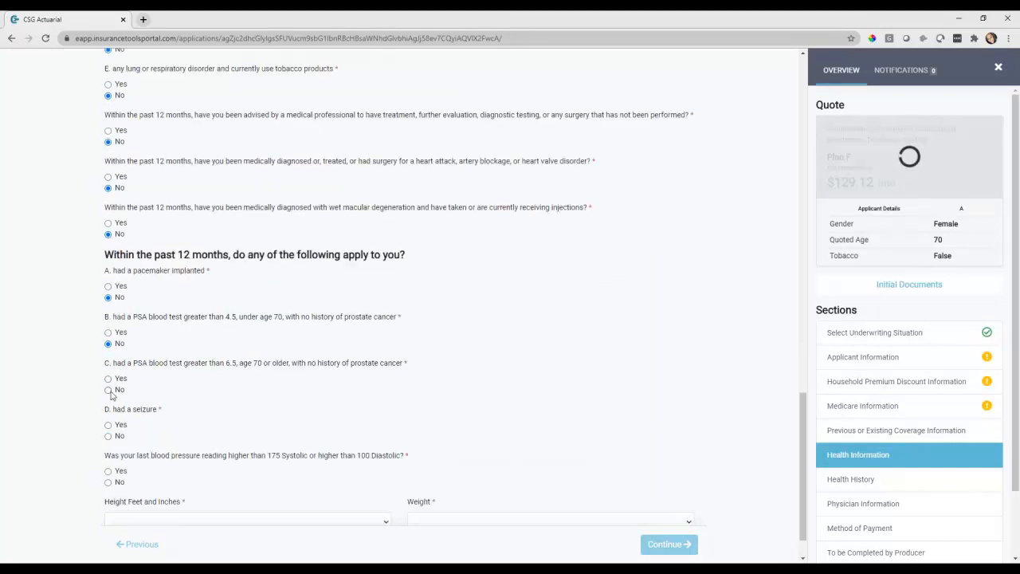
{"action": "left_click", "coordinate": [108, 436]}
{"action": "scroll", "coordinate": [110, 443], "scroll_direction": "down", "scroll_amount": 1}
{"action": "left_click", "coordinate": [110, 451]}
Set height to 5' 5" and weight to 150 lbs, then continue
{"action": "left_click", "coordinate": [164, 490]}
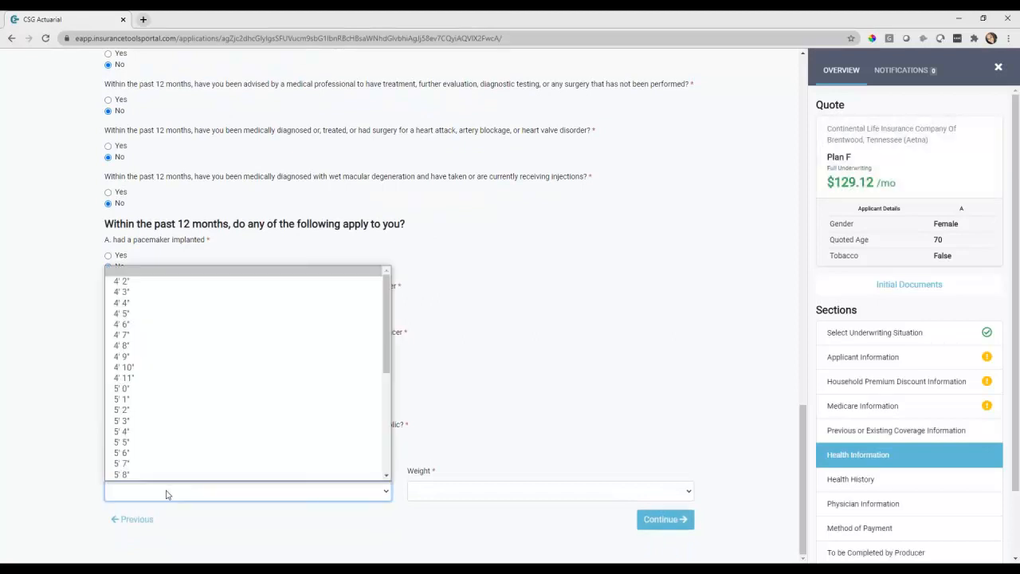
{"action": "left_click", "coordinate": [159, 442]}
{"action": "left_click", "coordinate": [415, 494]}
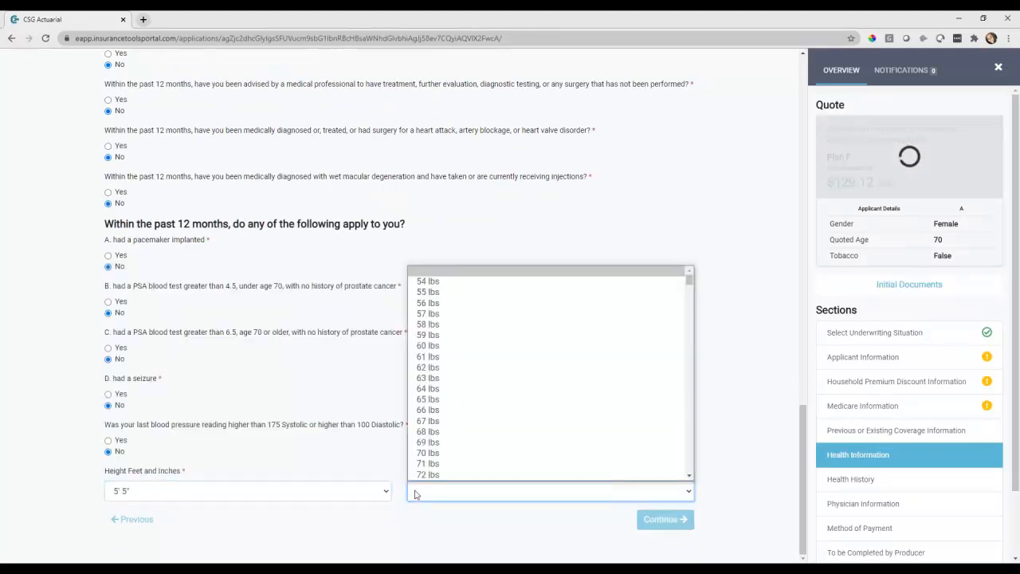
{"action": "type", "text": "150"}
{"action": "left_click", "coordinate": [460, 520]}
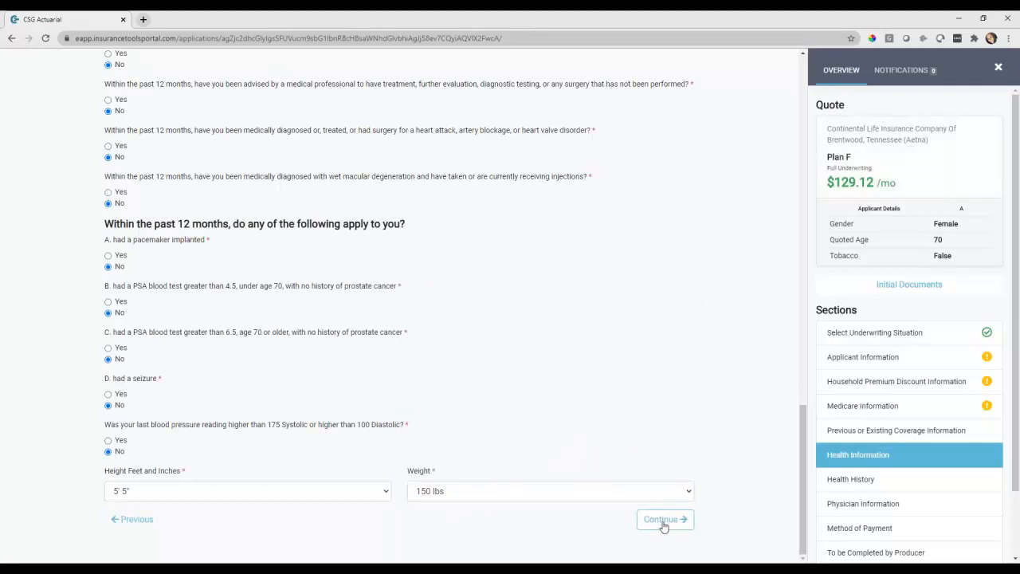
{"action": "left_click", "coordinate": [664, 526]}
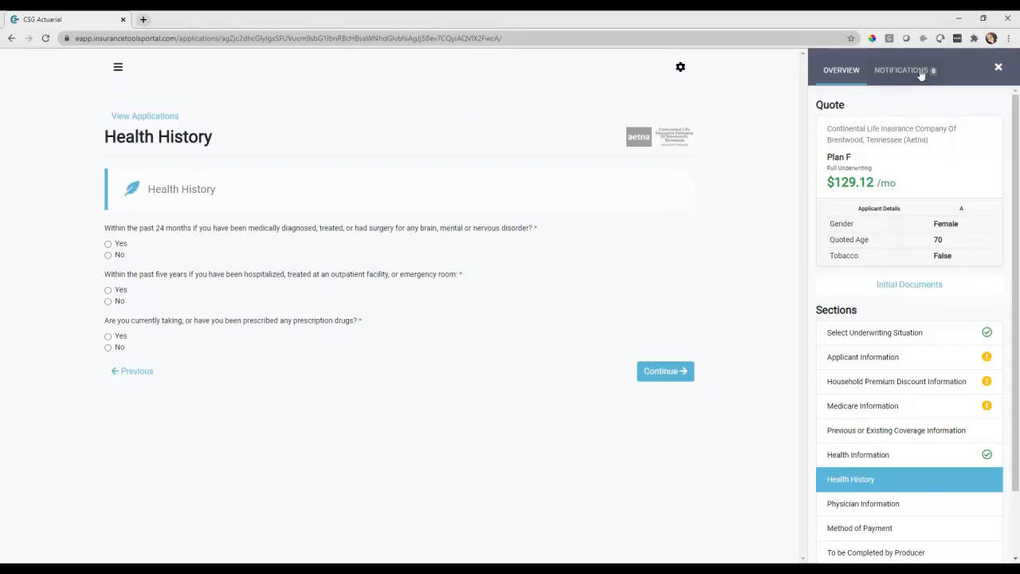
Back in Health Information, switch congestive heart failure and leukemia answers to Yes, then open Health History
{"action": "left_click", "coordinate": [11, 38]}
{"action": "left_click", "coordinate": [867, 459]}
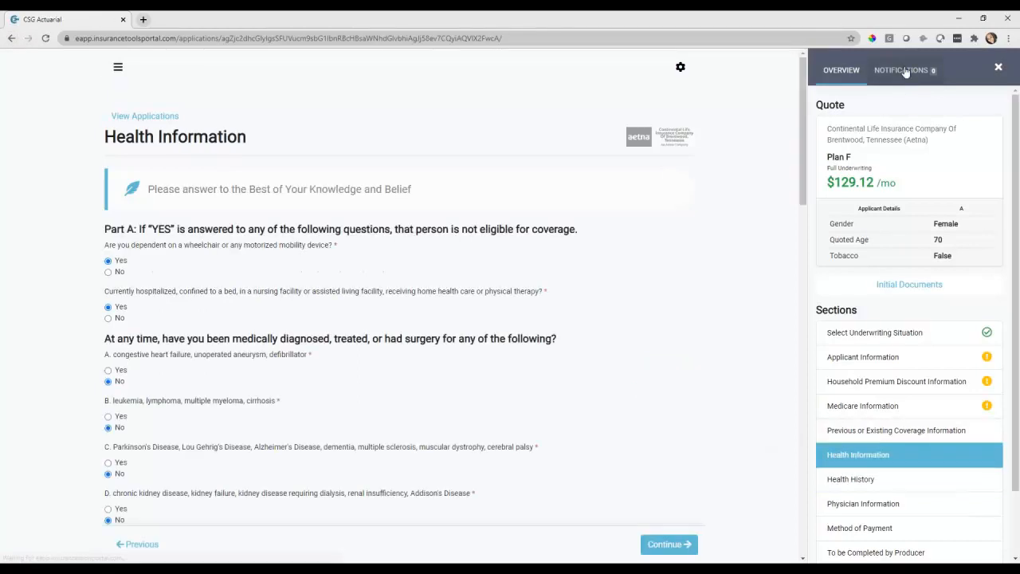
{"action": "left_click", "coordinate": [119, 370]}
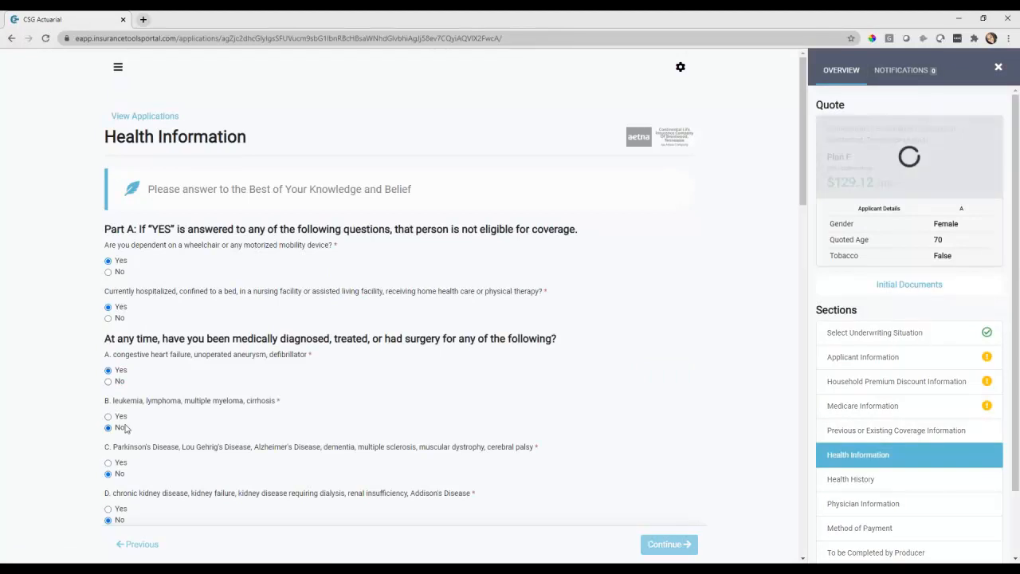
{"action": "left_click", "coordinate": [120, 417]}
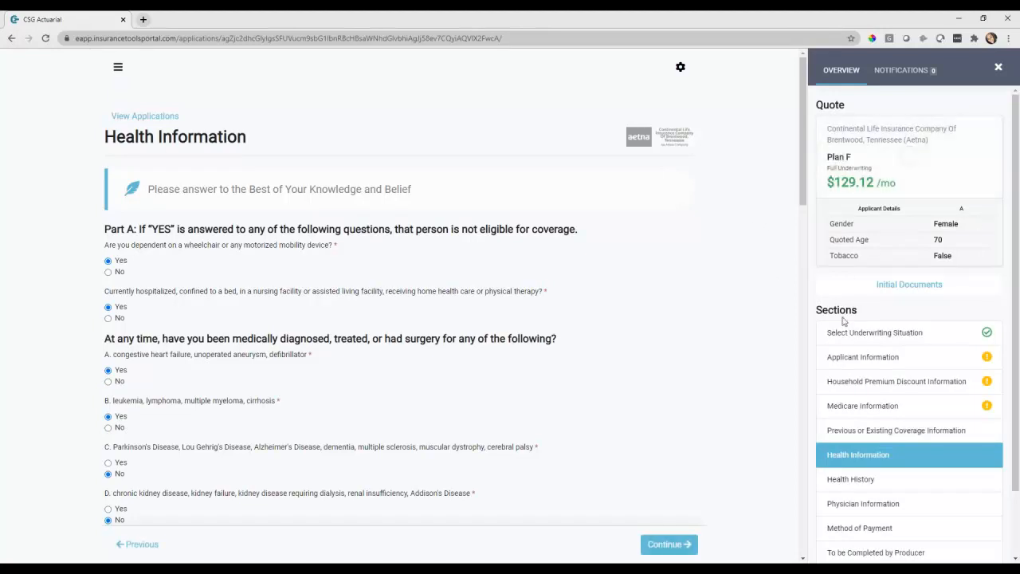
{"action": "left_click", "coordinate": [860, 479]}
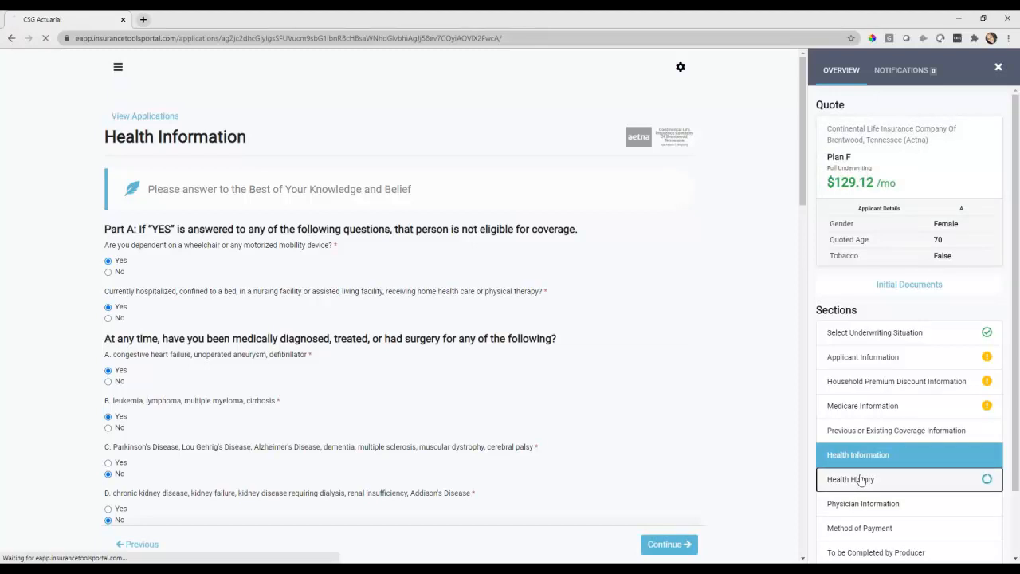
{"action": "scroll", "coordinate": [861, 476], "scroll_direction": "down", "scroll_amount": 1}
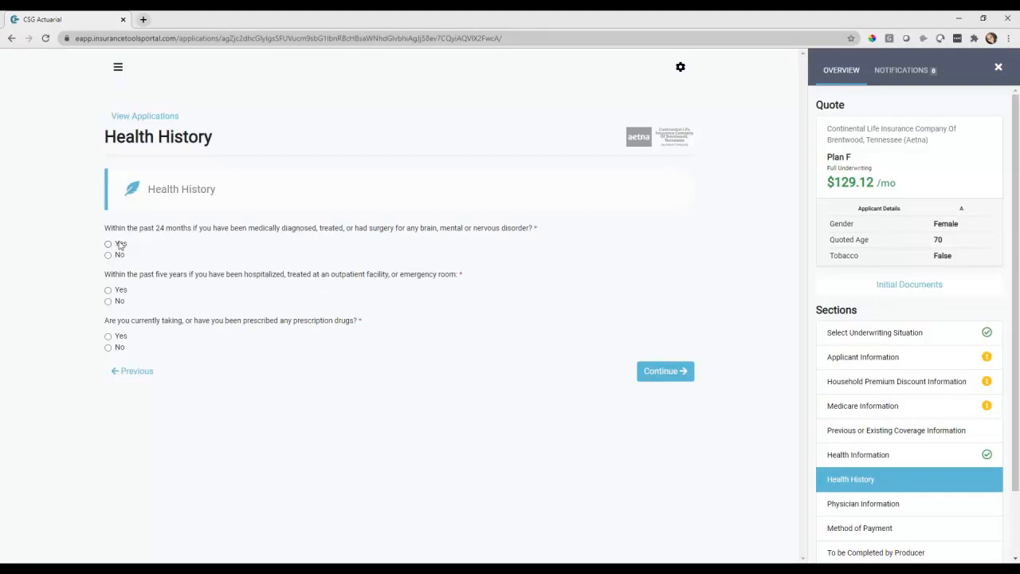
Answer Yes to the brain or nervous disorder question, then follow the View Applications link
{"action": "left_click", "coordinate": [119, 244]}
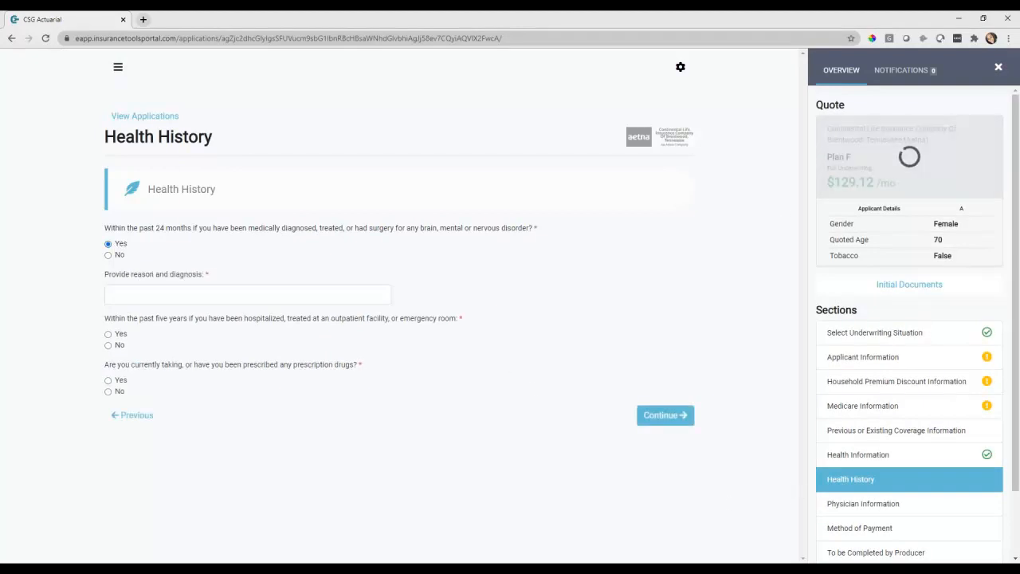
{"action": "scroll", "coordinate": [895, 423], "scroll_direction": "down", "scroll_amount": 2}
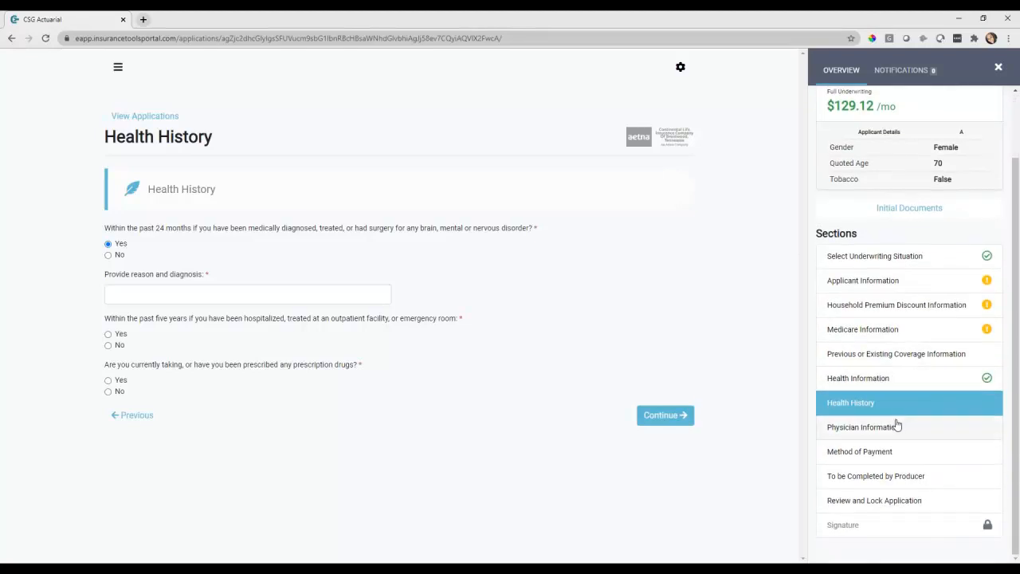
{"action": "left_click", "coordinate": [149, 120]}
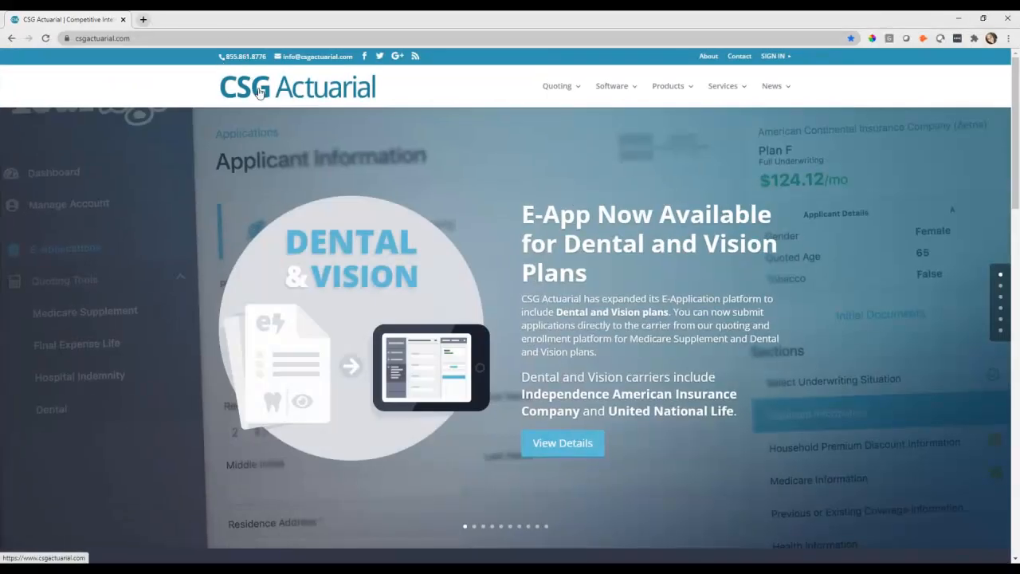
Zoom the csgactuarial.com homepage in to 175% with Ctrl+plus
{"action": "key", "text": "ctrl+plus"}
{"action": "key", "text": "ctrl+plus"}
{"action": "key", "text": "ctrl+plus"}
{"action": "key", "text": "ctrl+plus"}
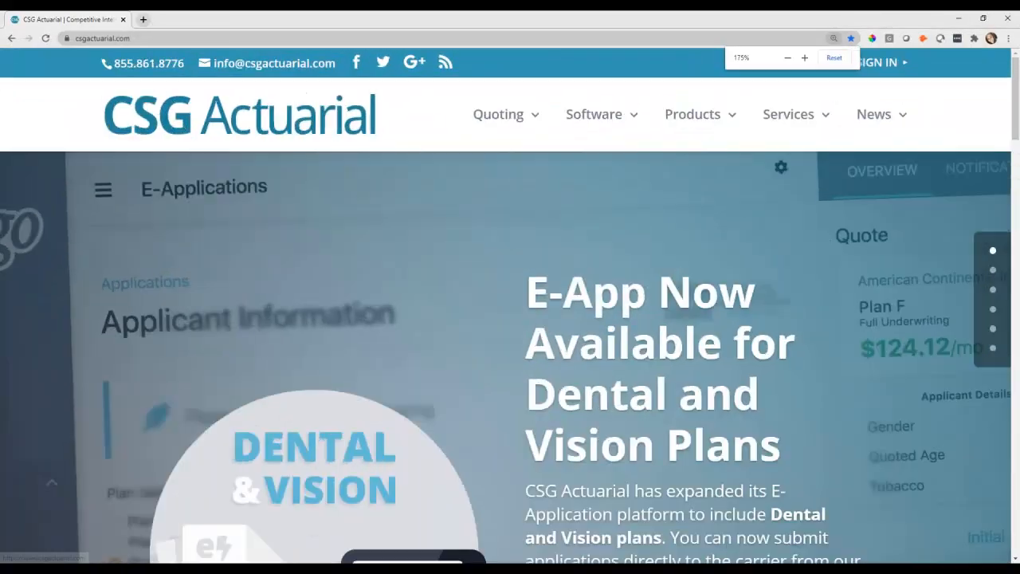